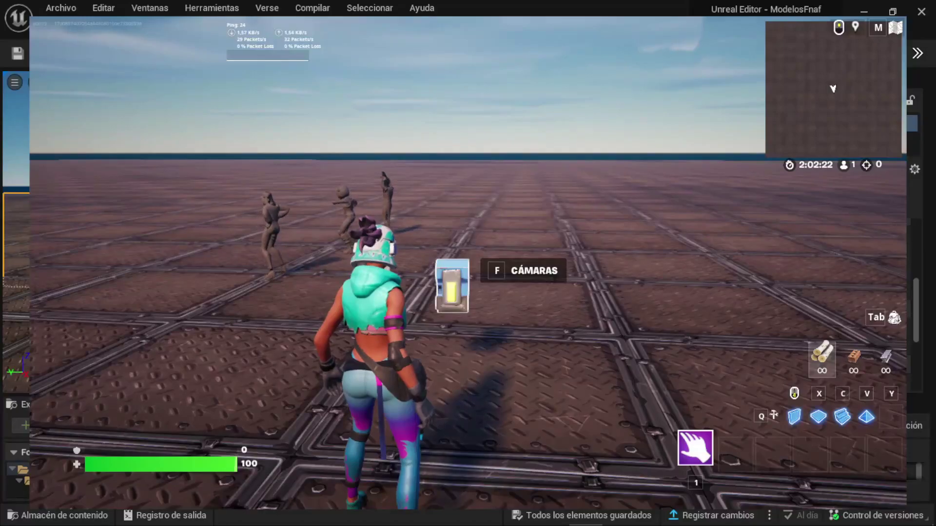
At the CÁMARAS device, cycle through the Joker, Osito and Ruby camera views, then choose SALIR
key("w")
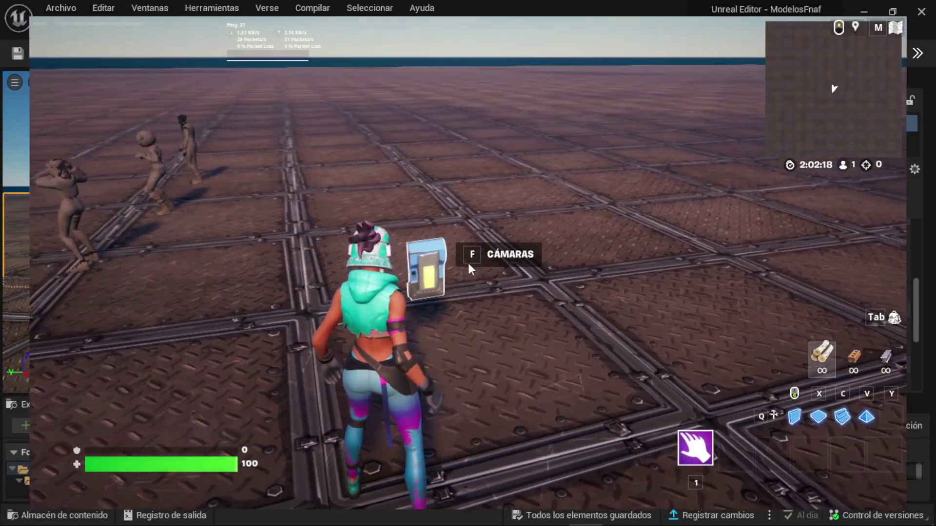
key("f")
left_click(210, 267)
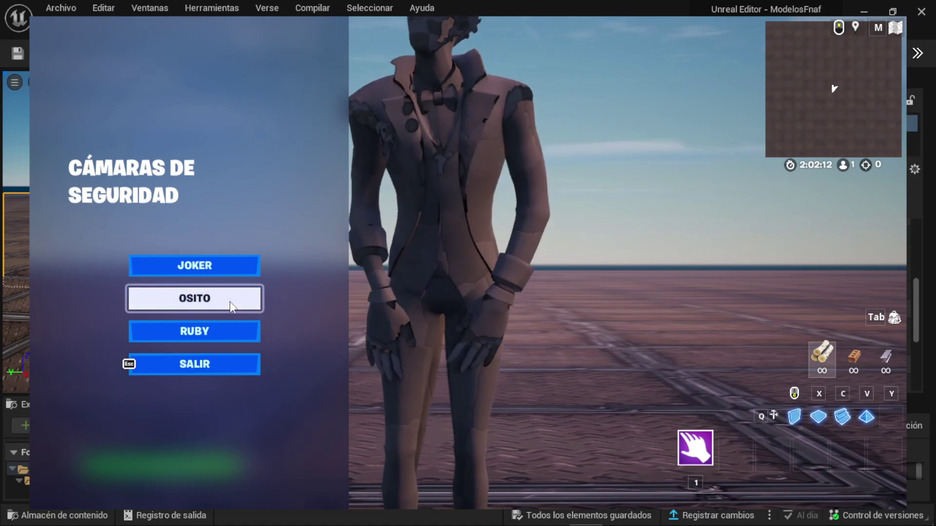
left_click(229, 302)
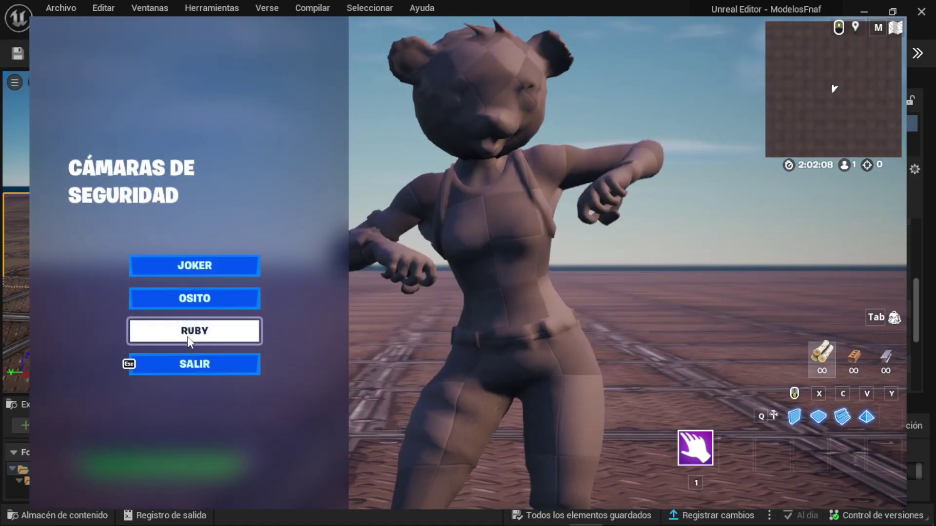
left_click(187, 336)
left_click(168, 270)
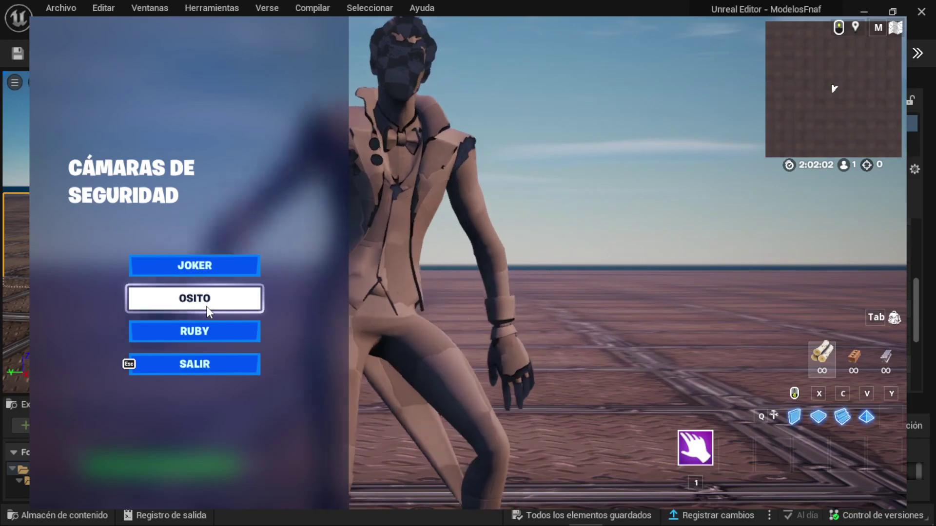
left_click(206, 306)
left_click(164, 362)
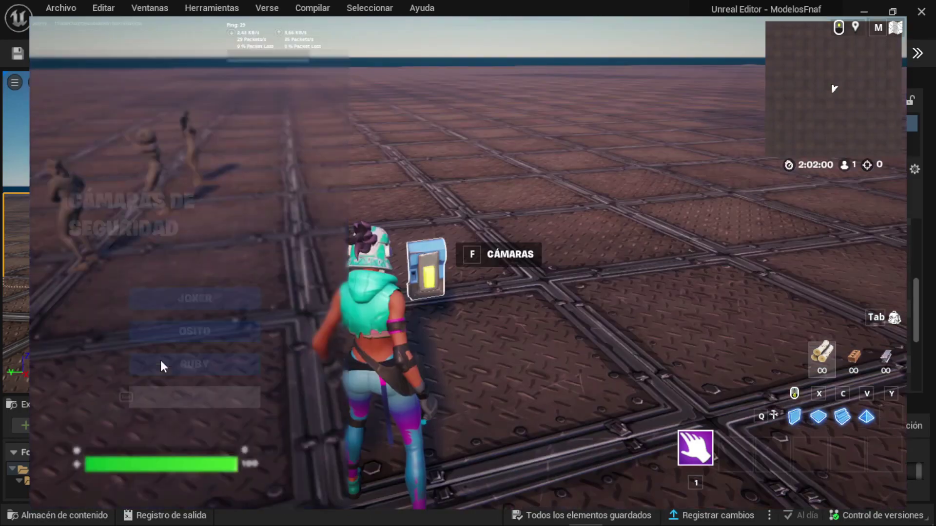
Walk back to the device, reopen the camera menu, view Osito, then end the session
key("w")
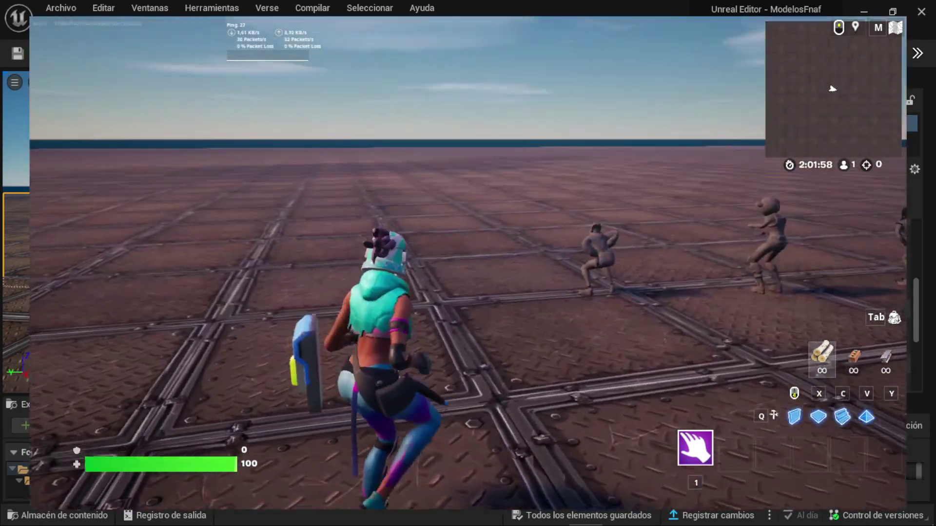
key("w")
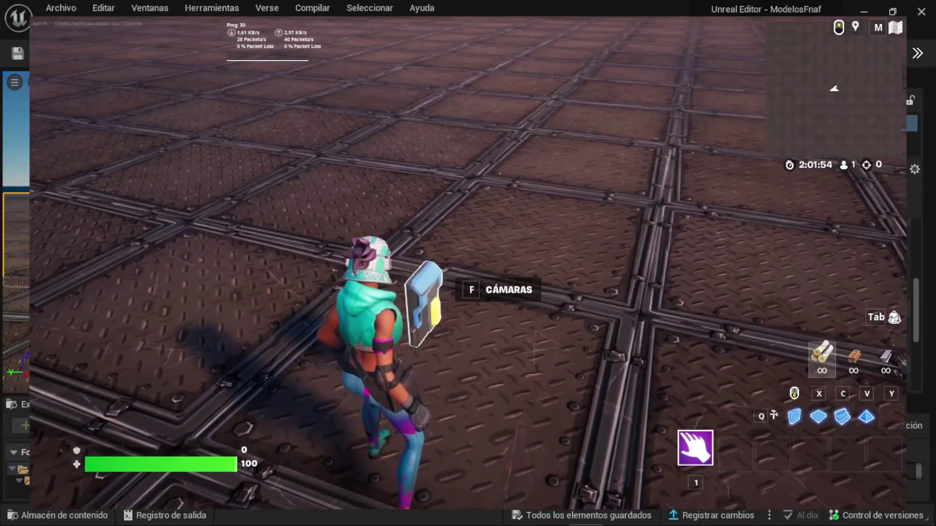
key("f")
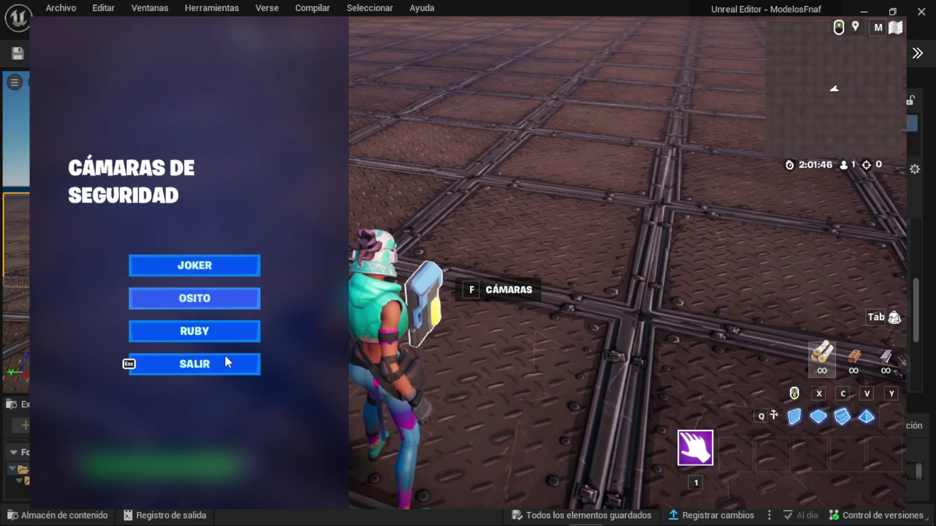
left_click(147, 292)
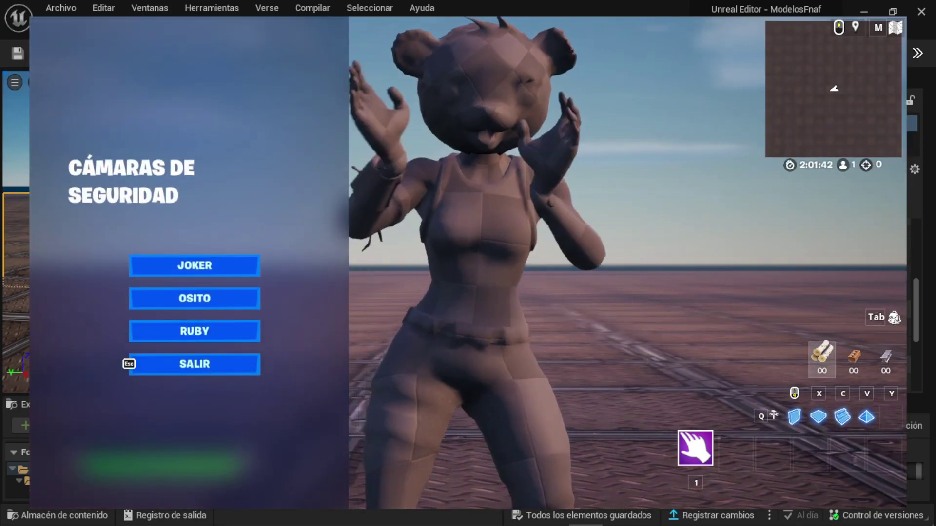
key("Escape")
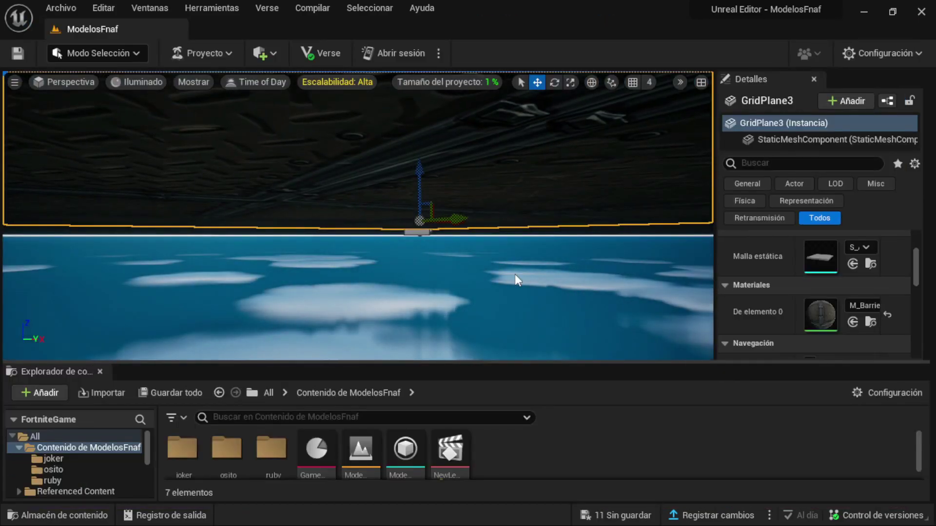
right_click_drag(460, 190, 313, 134)
left_click(460, 190)
left_click(313, 134)
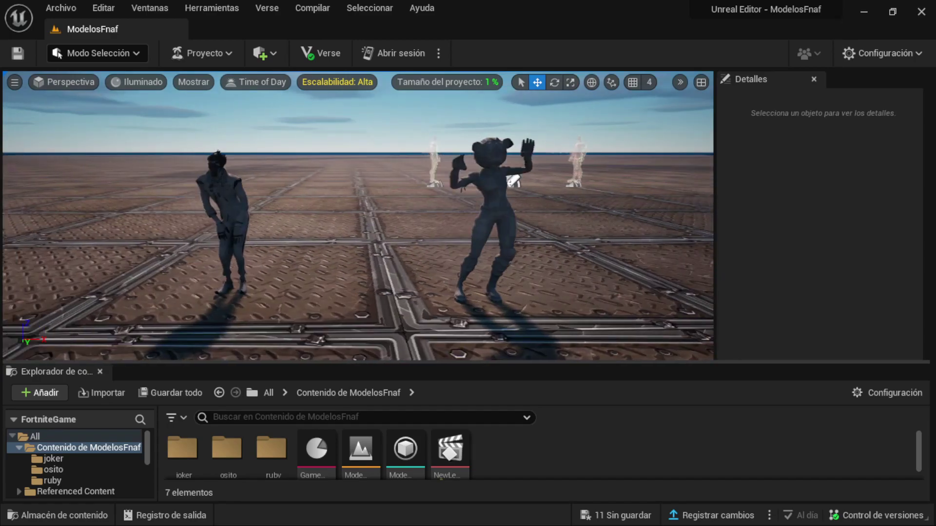
right_click_drag(700, 272, 700, 272)
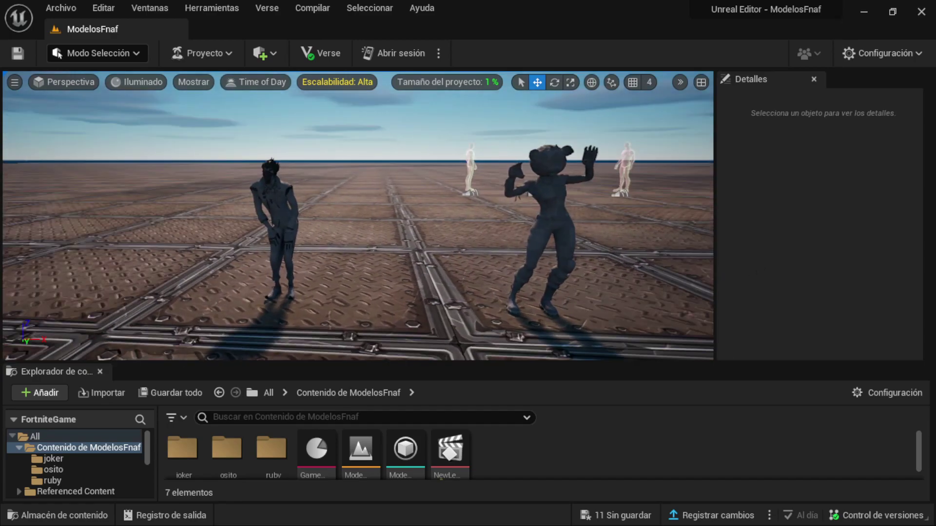
right_click_drag(466, 273, 467, 273)
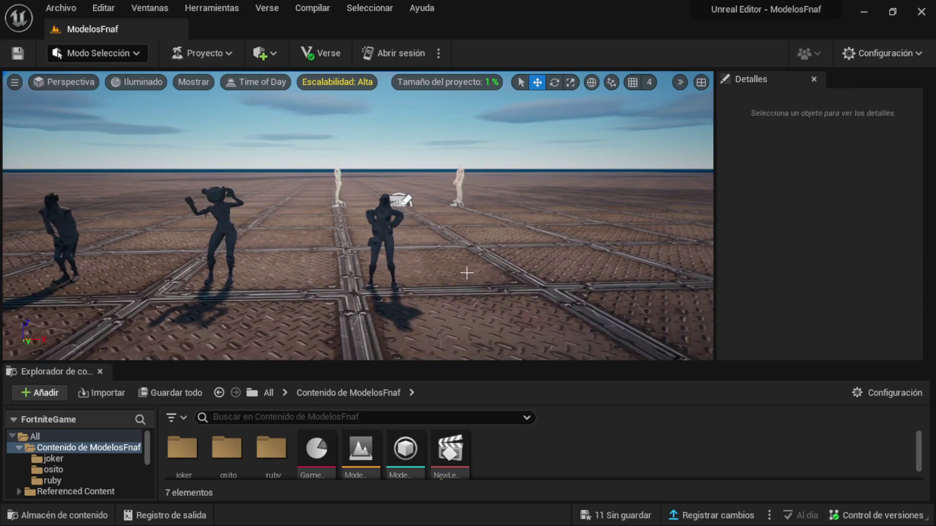
right_click_drag(207, 145, 207, 145)
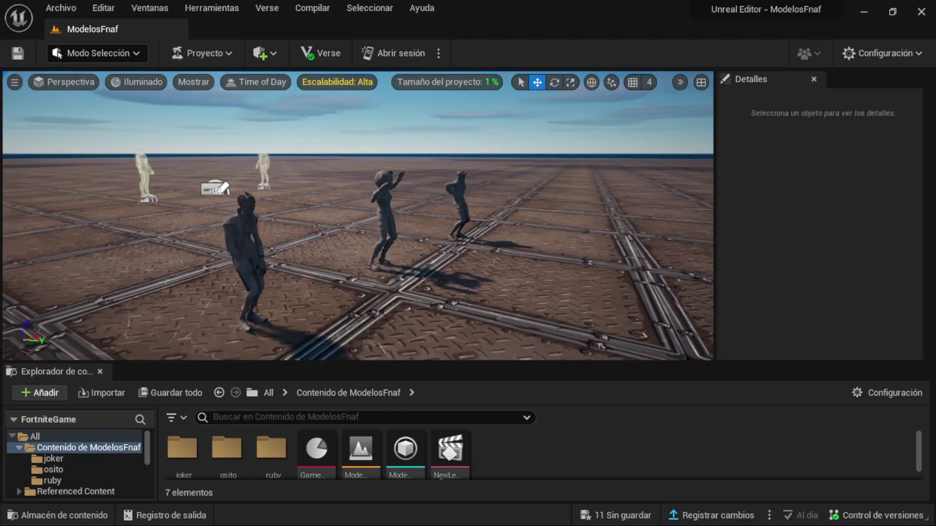
right_click_drag(112, 204, 112, 204)
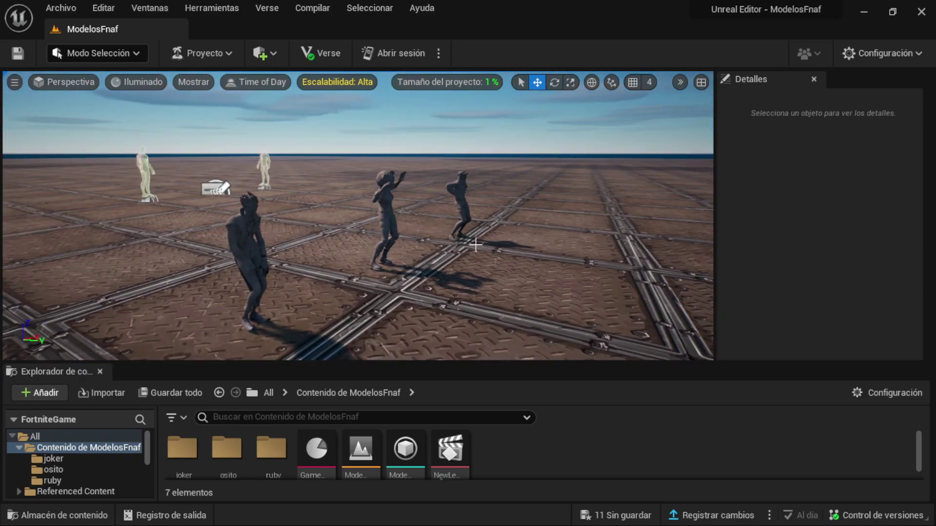
right_click_drag(293, 228, 293, 228)
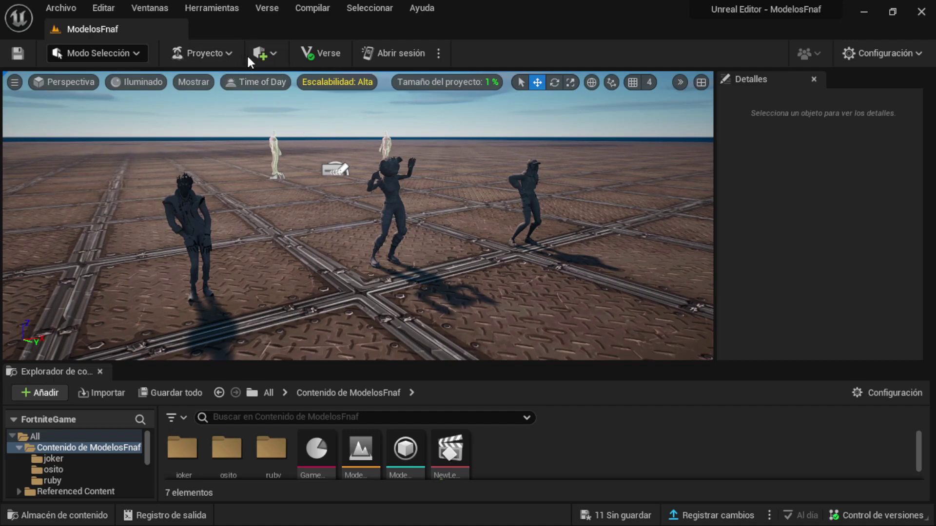
Add a cinematic camera actor and move it up and across toward the figures
left_click(264, 58)
mouse_move(302, 159)
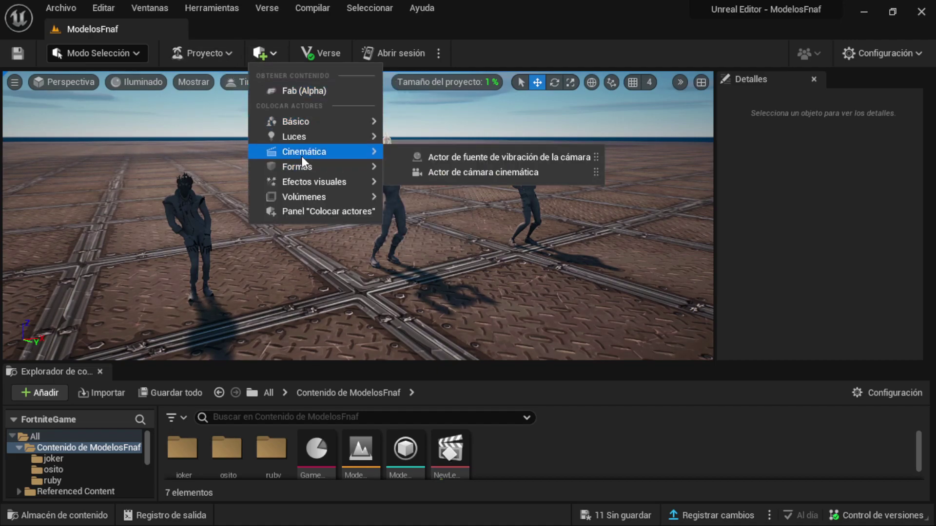
left_click(429, 174)
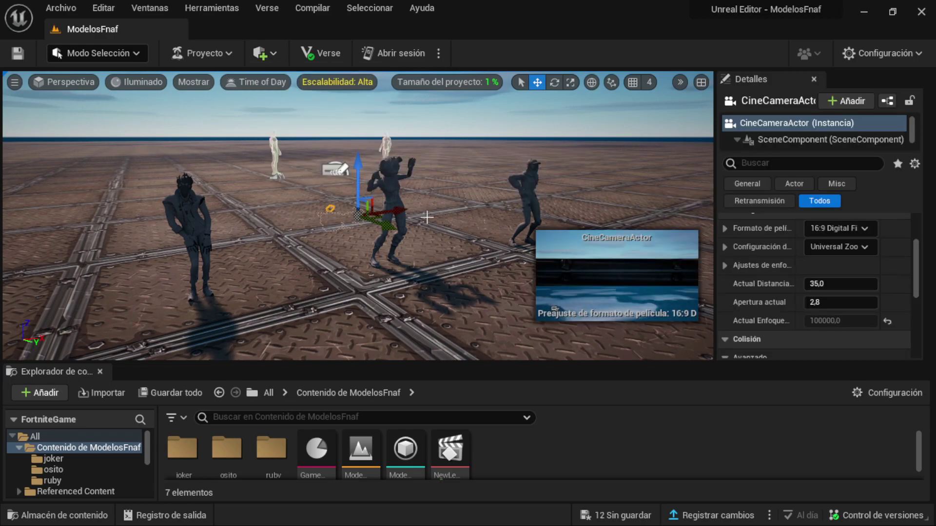
right_click_drag(427, 218, 385, 192)
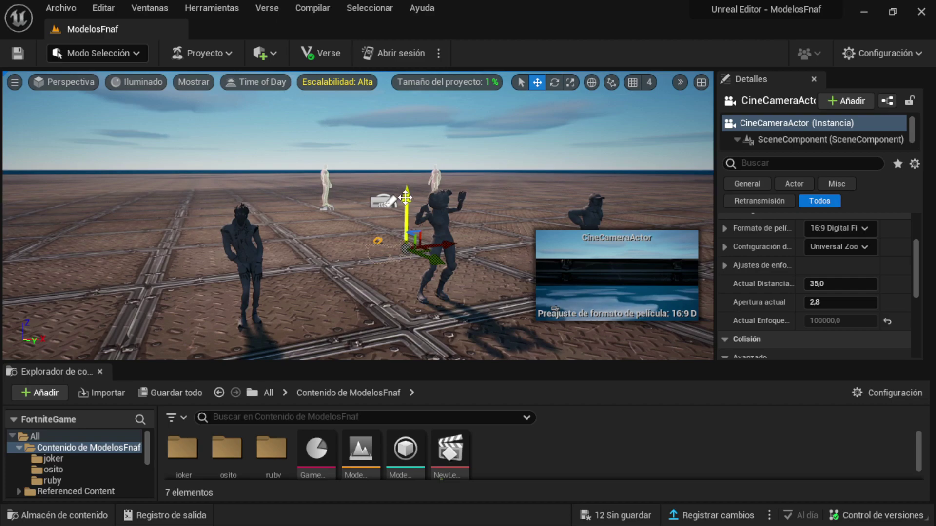
left_click_drag(406, 197, 408, 179)
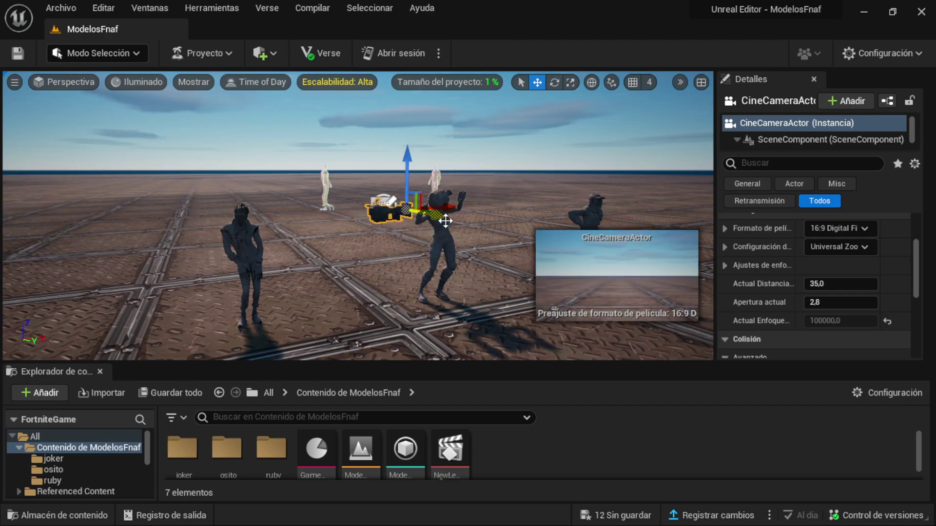
left_click_drag(445, 220, 672, 307)
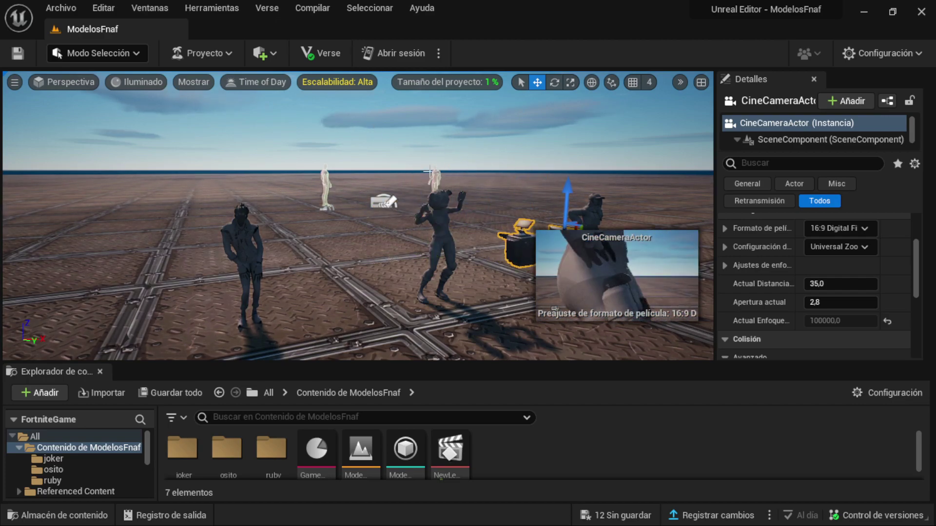
key("f")
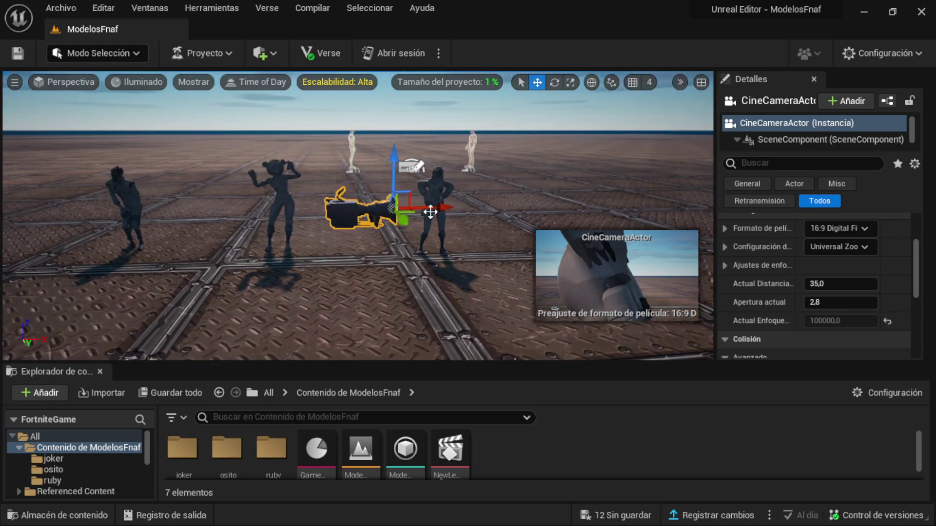
left_click_drag(430, 211, 142, 200)
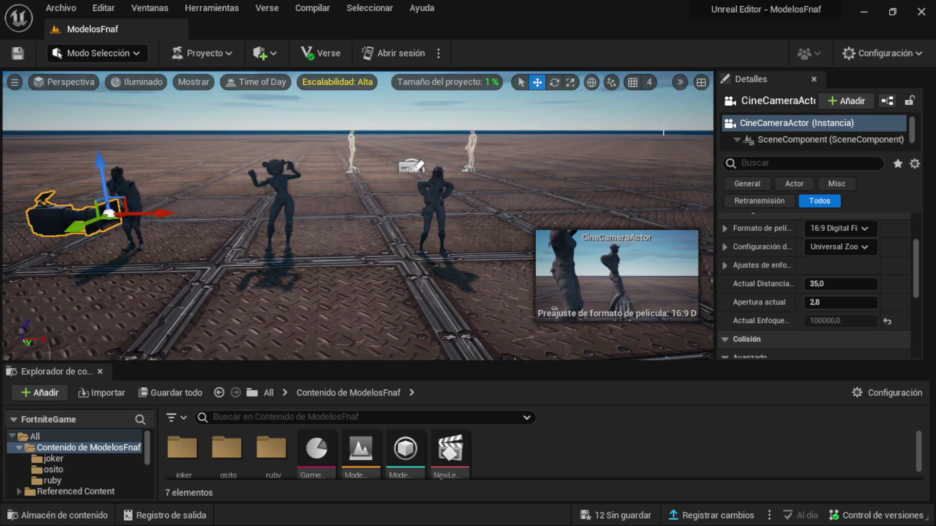
Rotate the camera to face the figures and slide it into place before them
left_click(554, 82)
mouse_move(134, 217)
left_mouse_down()
mouse_move(195, 208)
mouse_move(146, 201)
left_mouse_up()
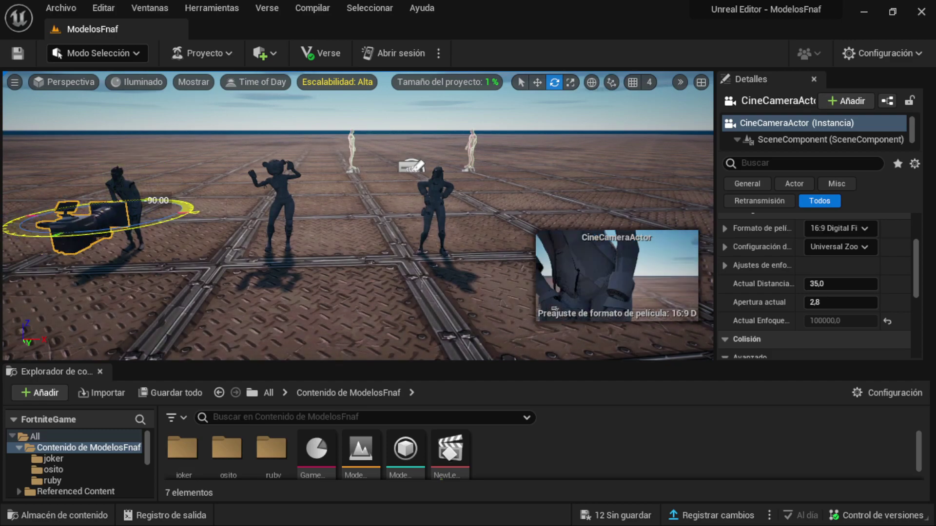
middle_click_drag(145, 305, 203, 138)
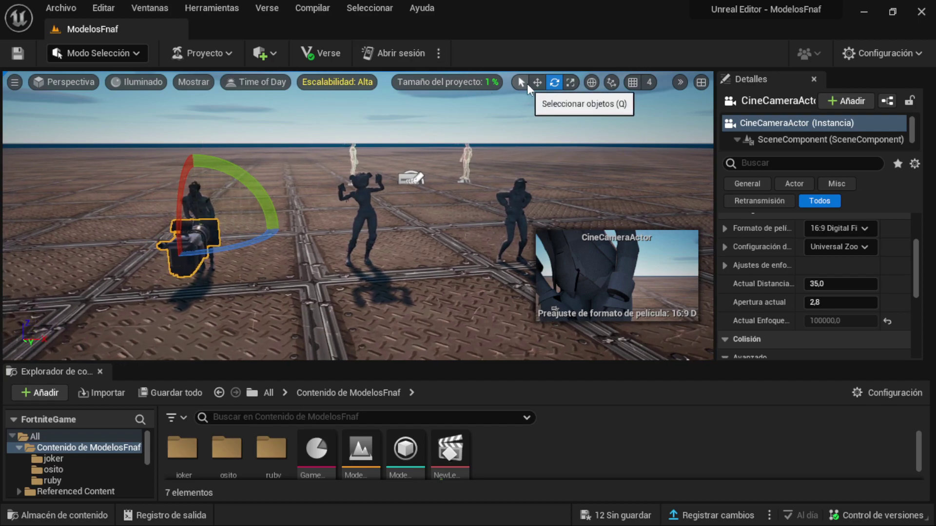
key("w")
right_click_drag(401, 137, 341, 205)
right_click_drag(429, 200, 453, 200)
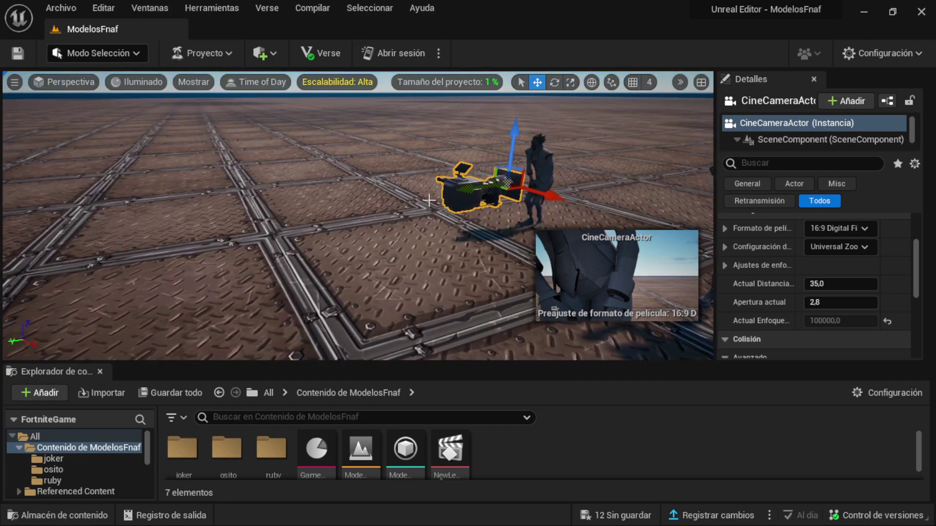
mouse_move(480, 185)
left_mouse_down()
mouse_move(303, 235)
mouse_move(216, 277)
left_mouse_up()
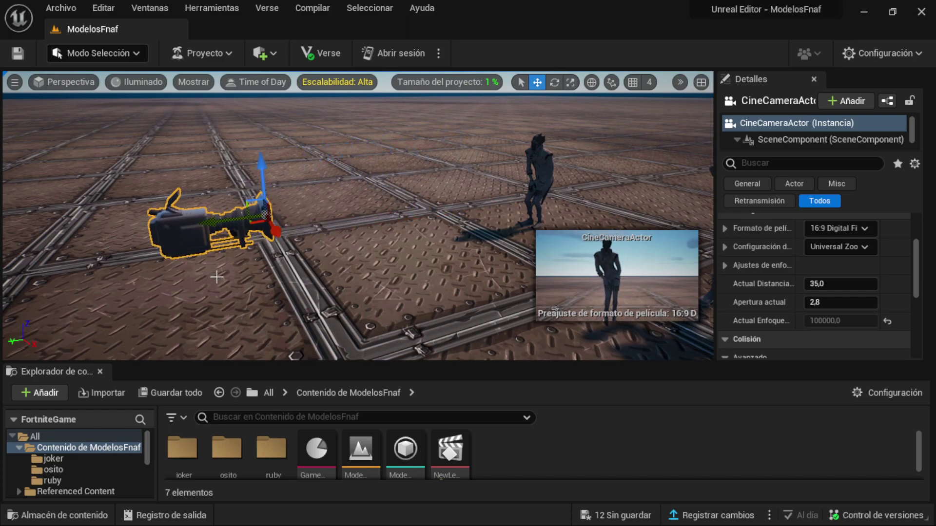
left_click_drag(279, 237, 273, 229)
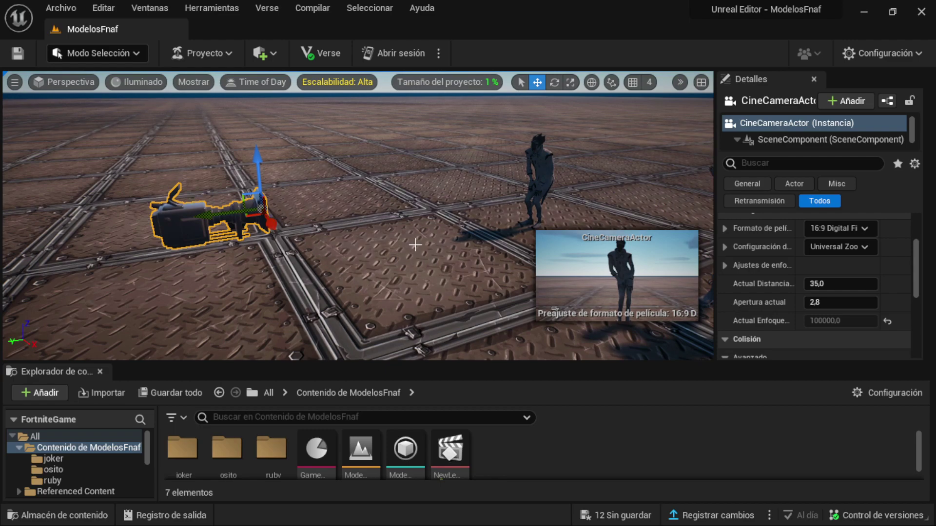
left_click_drag(415, 245, 280, 306, "alt")
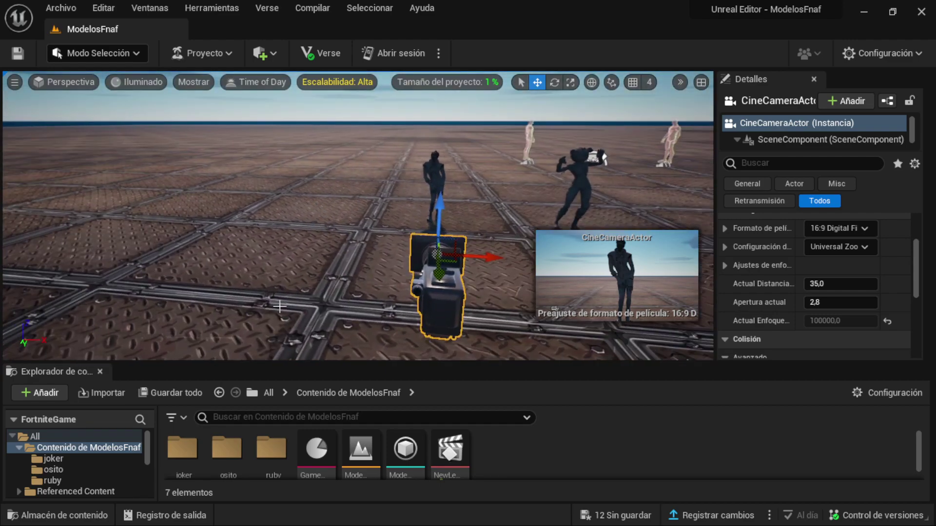
Rename the CineCameraActor to 'joker' via Editar > Renombrar
right_click(427, 300)
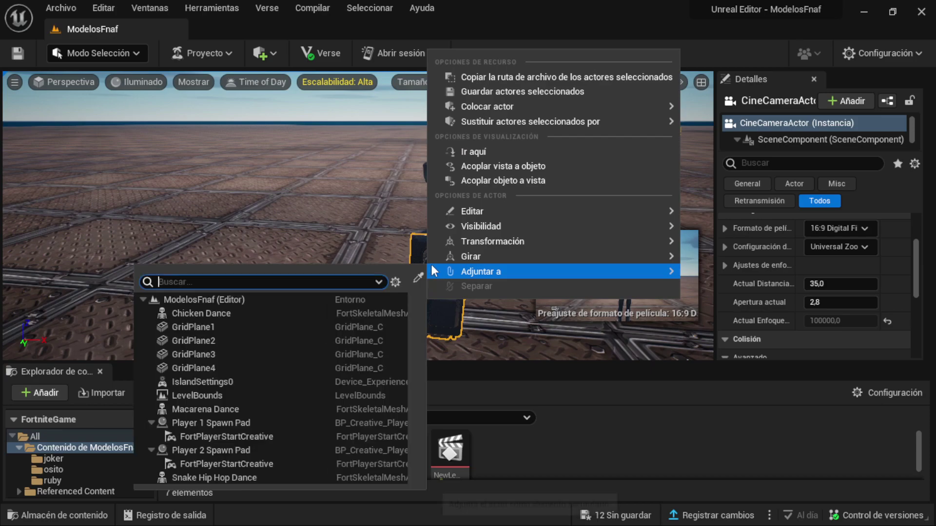
mouse_move(466, 212)
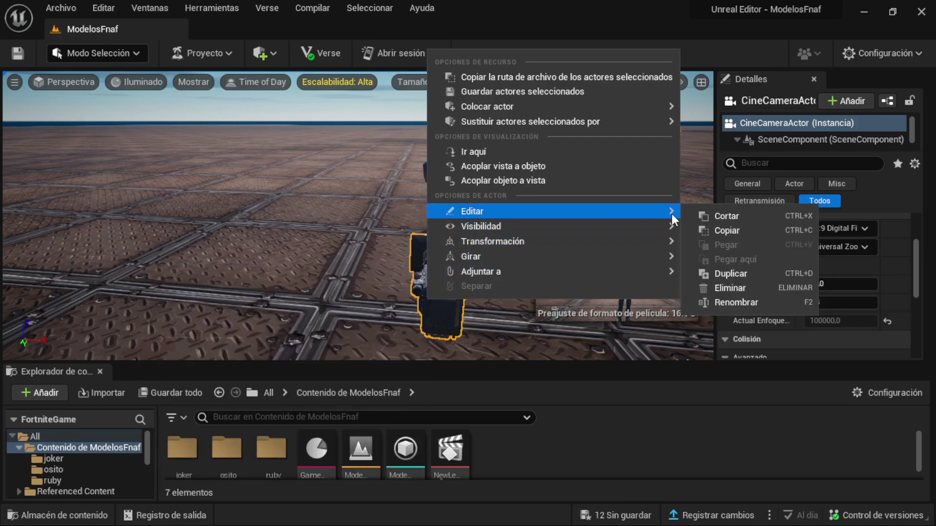
left_click(739, 303)
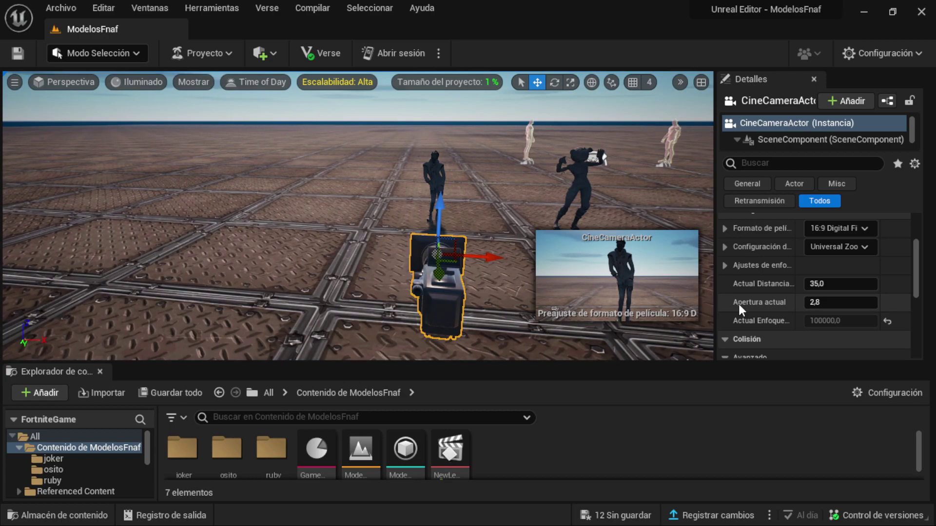
type("joker")
key("Return")
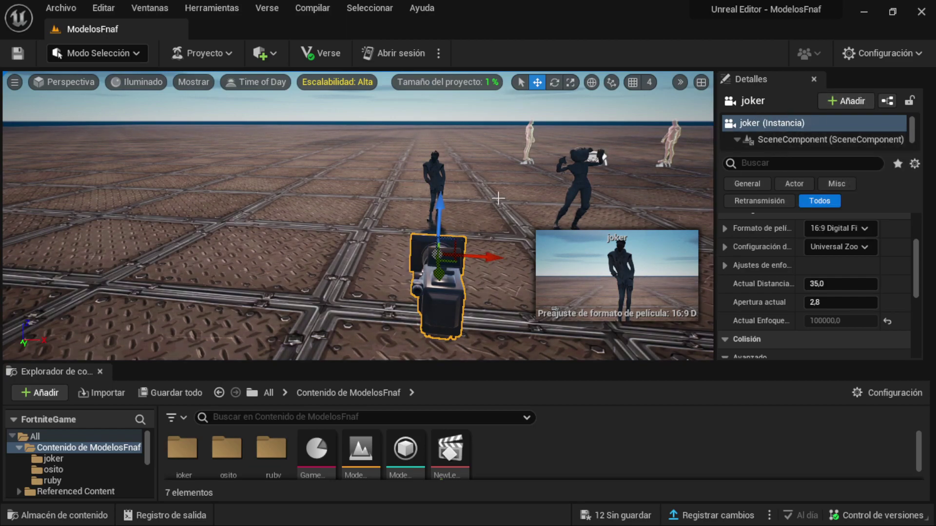
Duplicate the joker camera and move the copy right toward the next figure
scroll(498, 198, "down", 2)
scroll(498, 199, "down", 1)
scroll(498, 198, "down", 1)
scroll(498, 198, "down", 1)
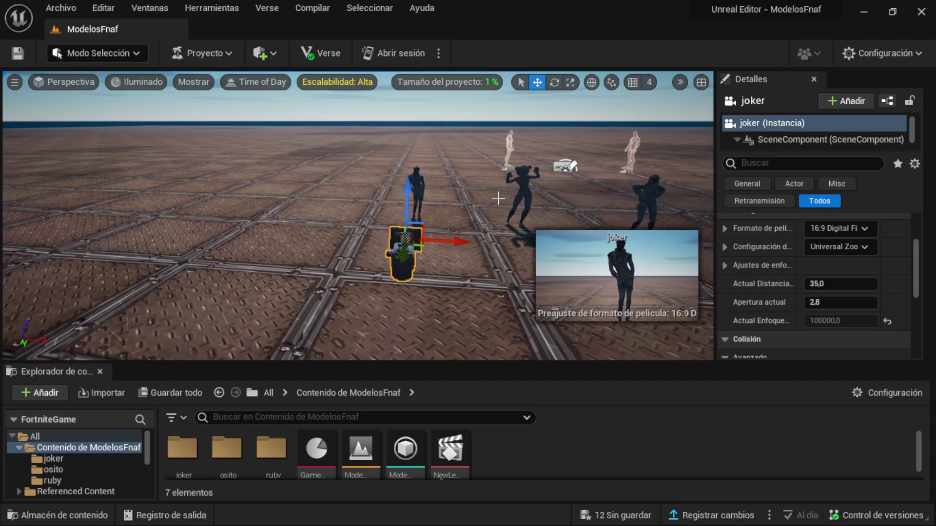
scroll(498, 199, "down", 2)
key("ctrl+d")
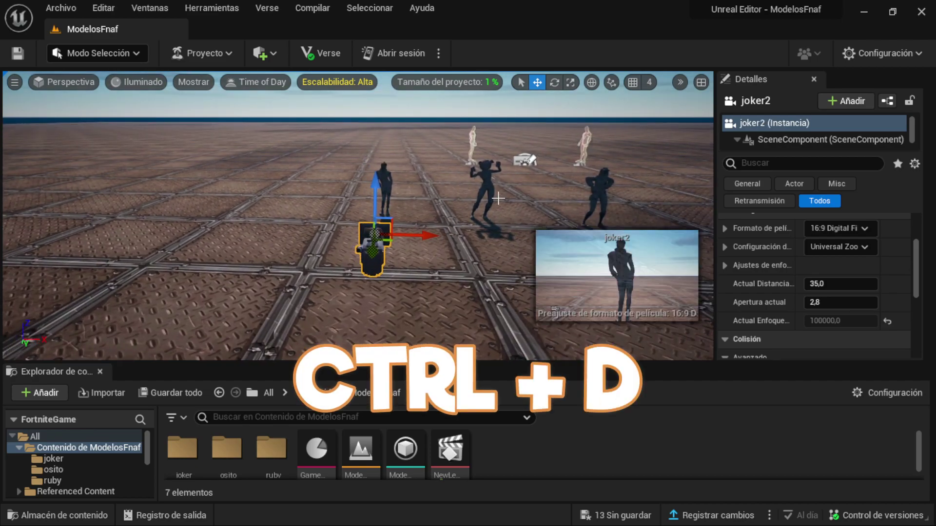
left_click_drag(421, 236, 606, 204)
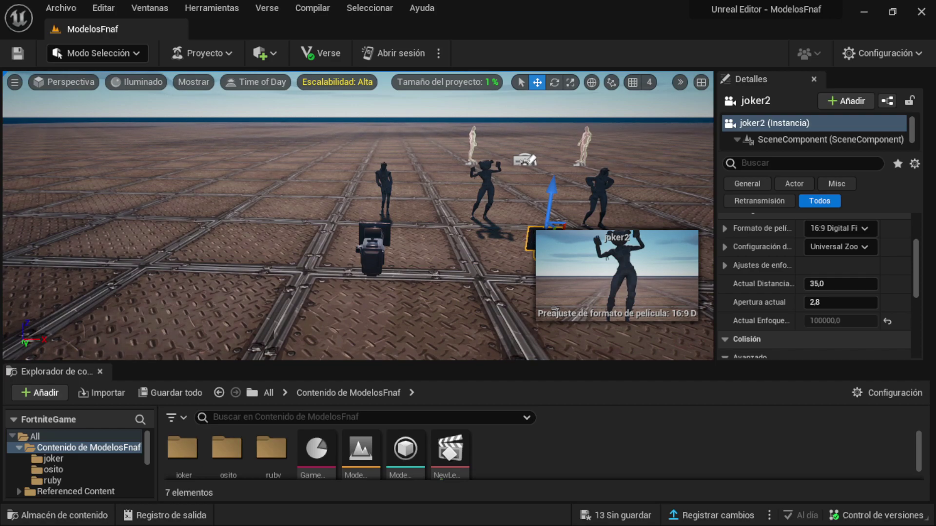
Rename the copied camera to 'osito' and center it in the view
right_click(534, 239)
mouse_move(581, 404)
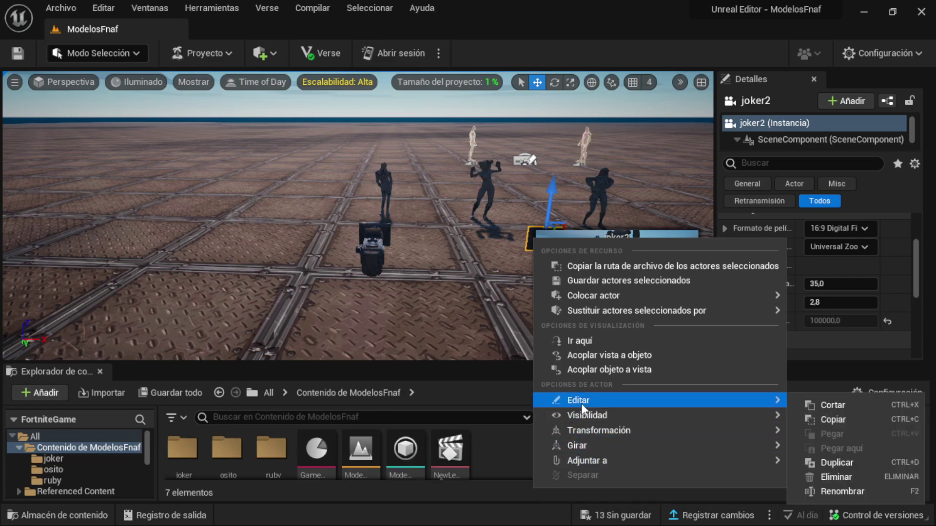
left_click(829, 493)
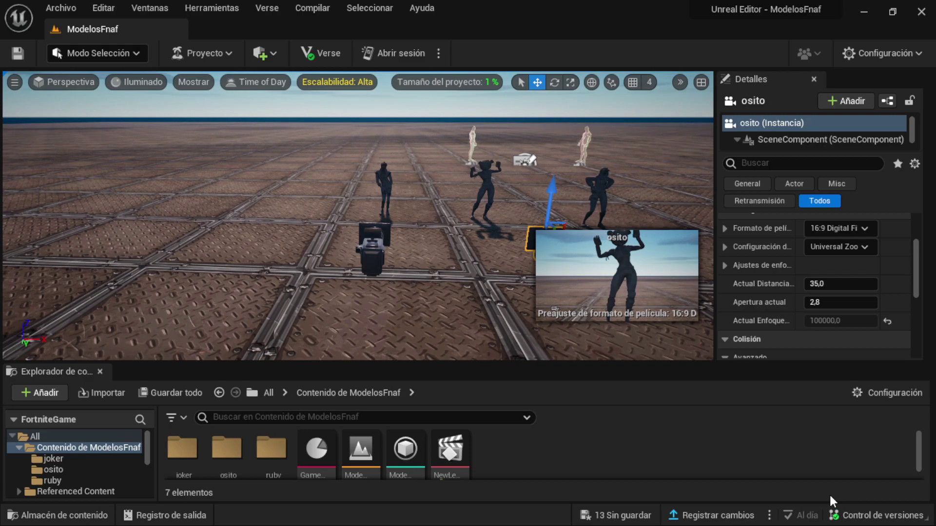
left_click_drag(643, 190, 693, 146)
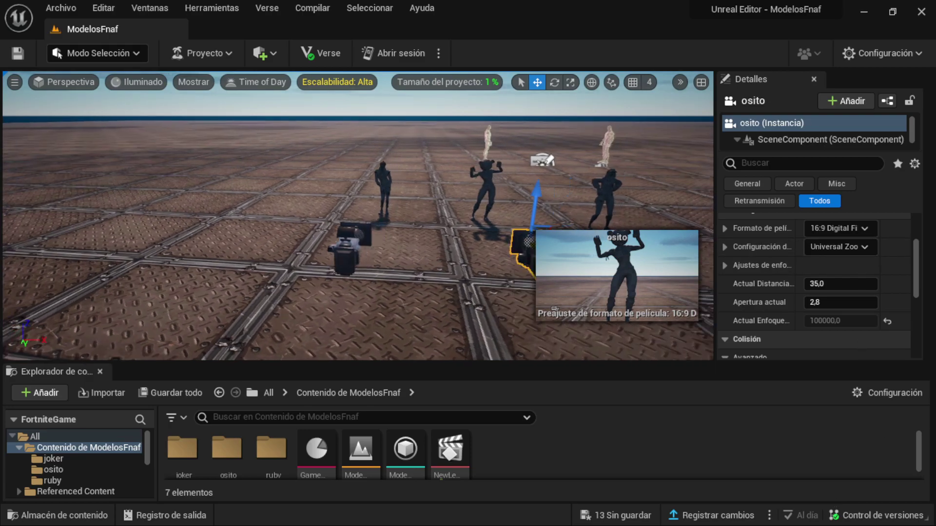
left_click_drag(629, 189, 638, 189)
Duplicate the osito camera, move it toward the third figure and rename it 'ruby'
key("ctrl+d")
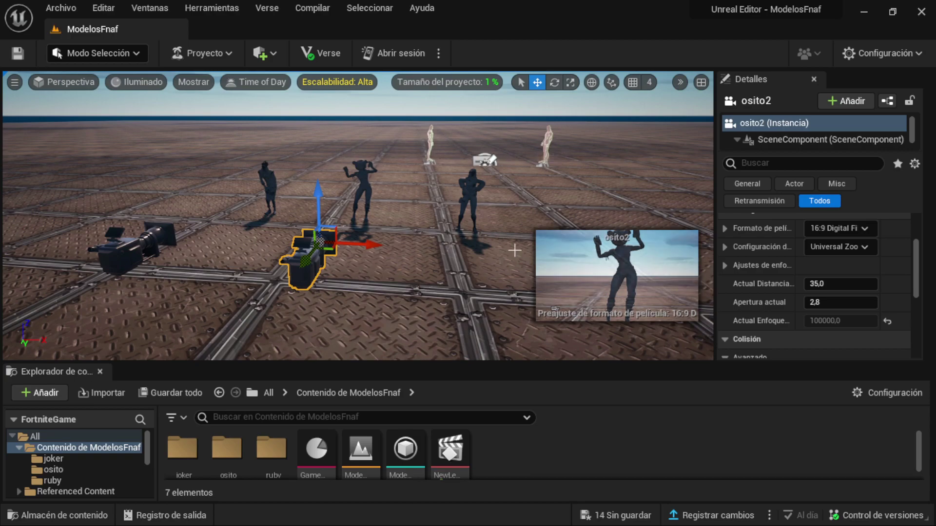
left_click_drag(359, 240, 551, 244)
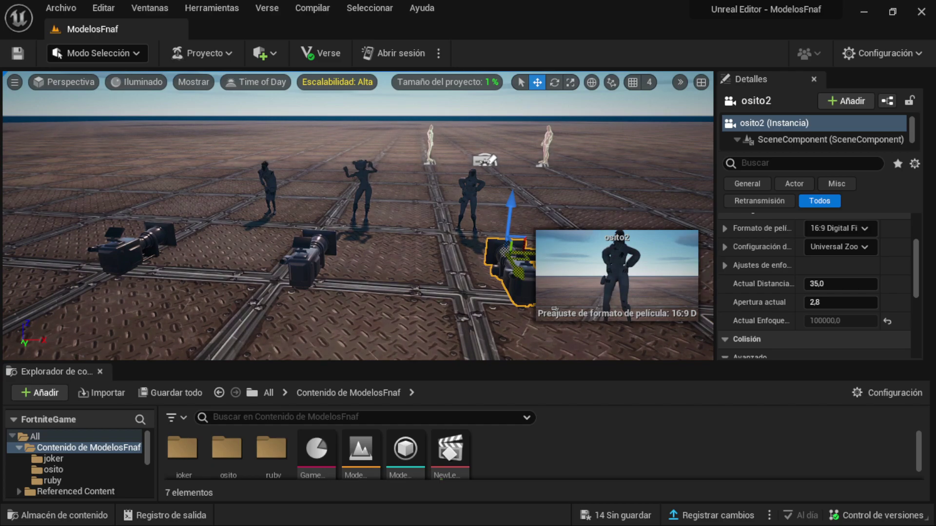
right_click(551, 248)
mouse_move(610, 432)
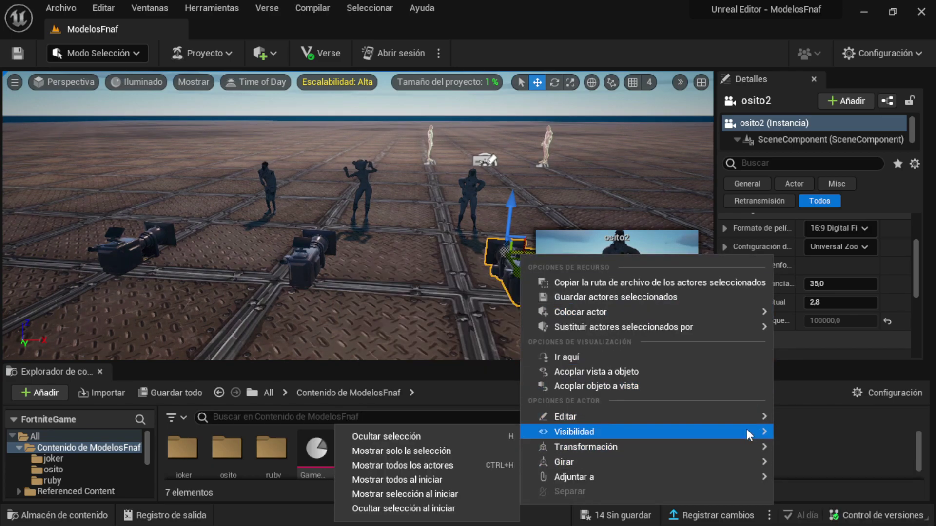
mouse_move(759, 410)
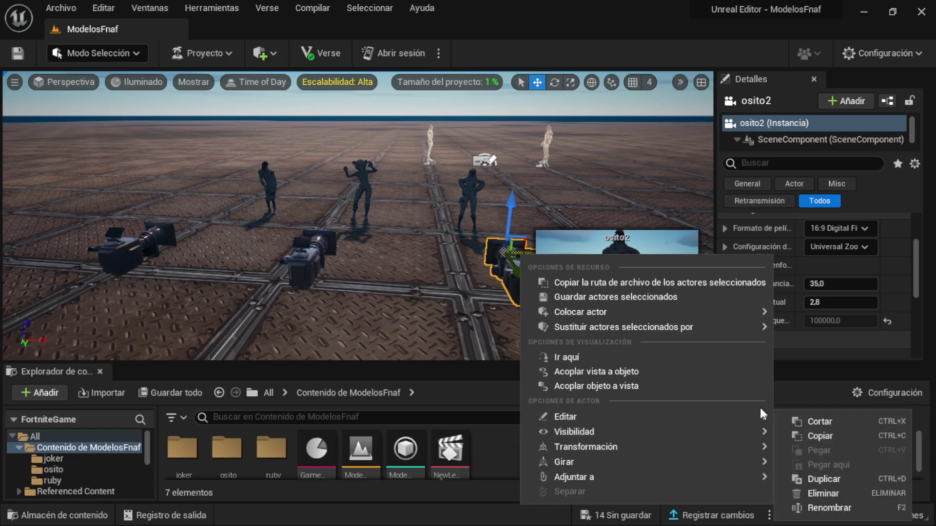
left_click(811, 508)
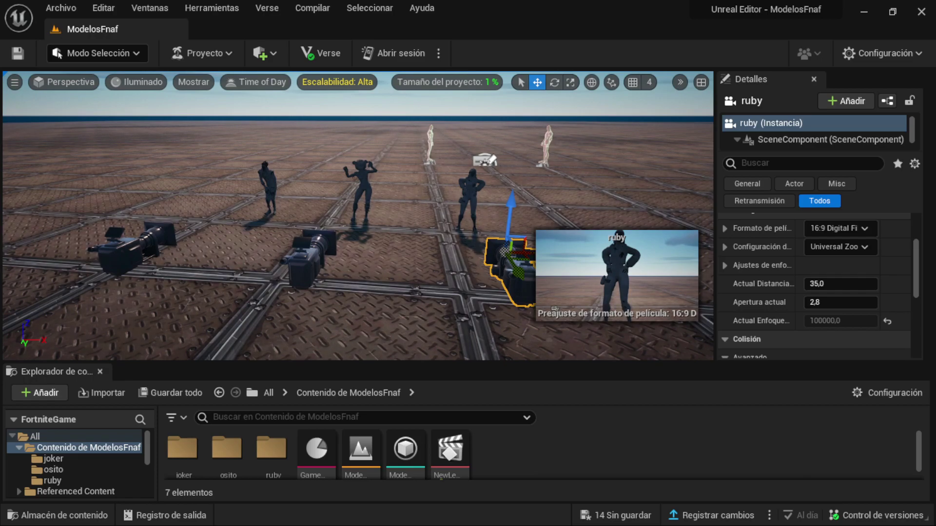
Preview the joker, osito and ruby cameras in turn, then enlarge the content browser
right_click_drag(358, 217, 358, 217)
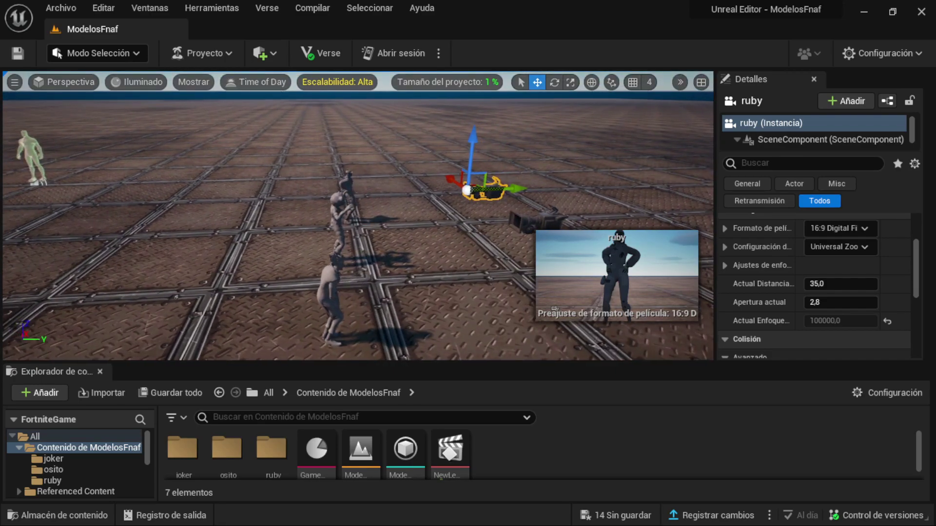
right_click_drag(438, 201, 438, 201)
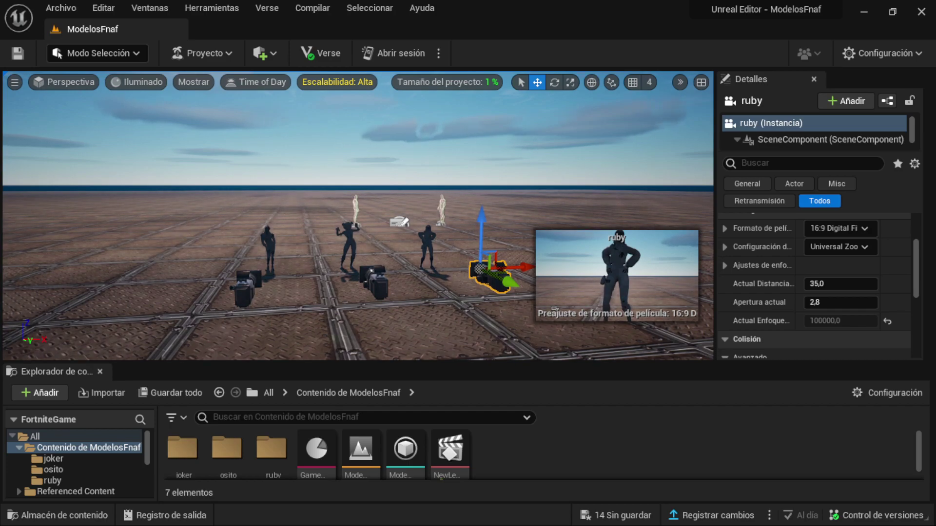
right_click_drag(174, 266, 174, 265)
left_click(212, 269)
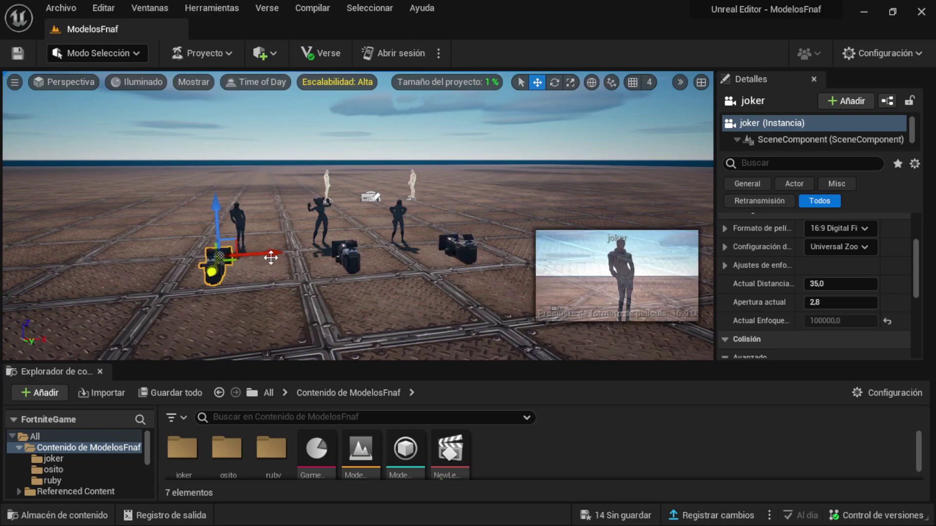
left_click(347, 253)
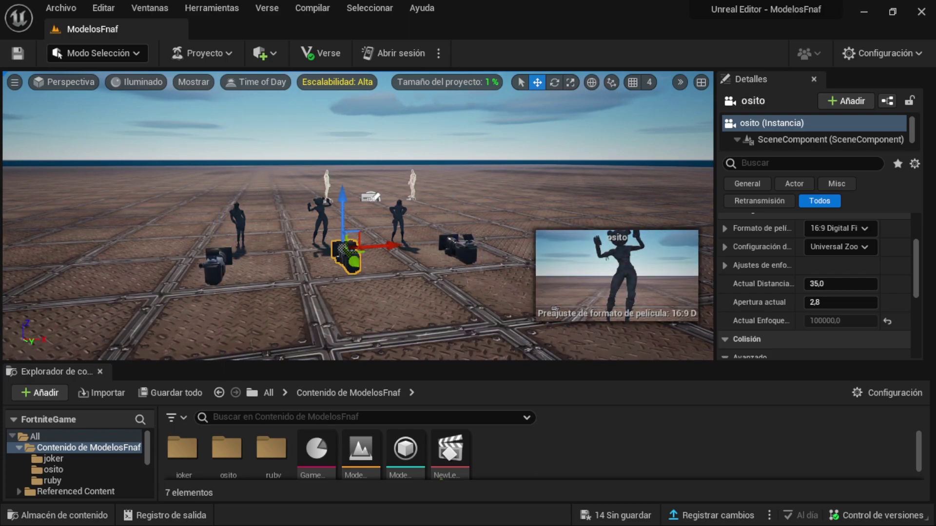
left_click(458, 248)
mouse_move(363, 363)
left_mouse_down()
mouse_move(395, 276)
mouse_move(394, 238)
left_mouse_up()
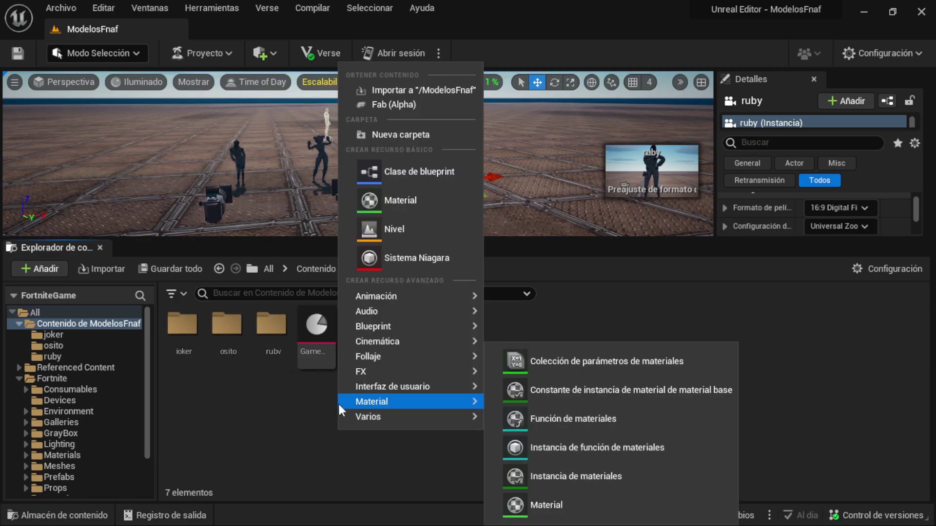
Create a 'camaras' folder in the ModelosFnaf content and open it
left_click(416, 135)
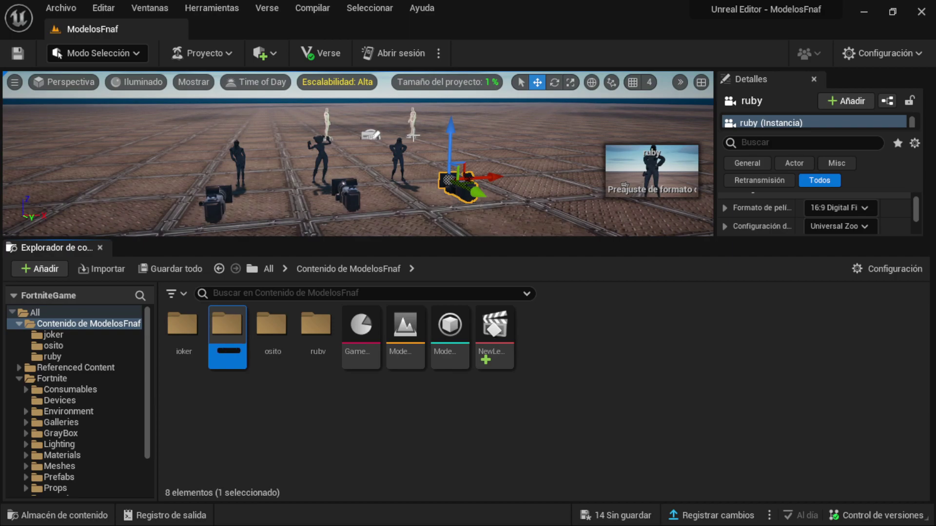
type("camaras")
key("Return")
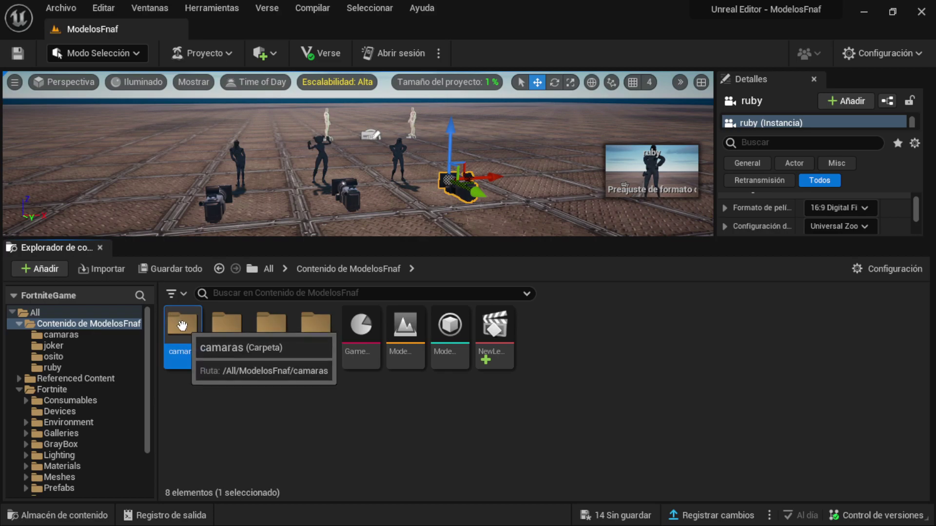
double_click(178, 324)
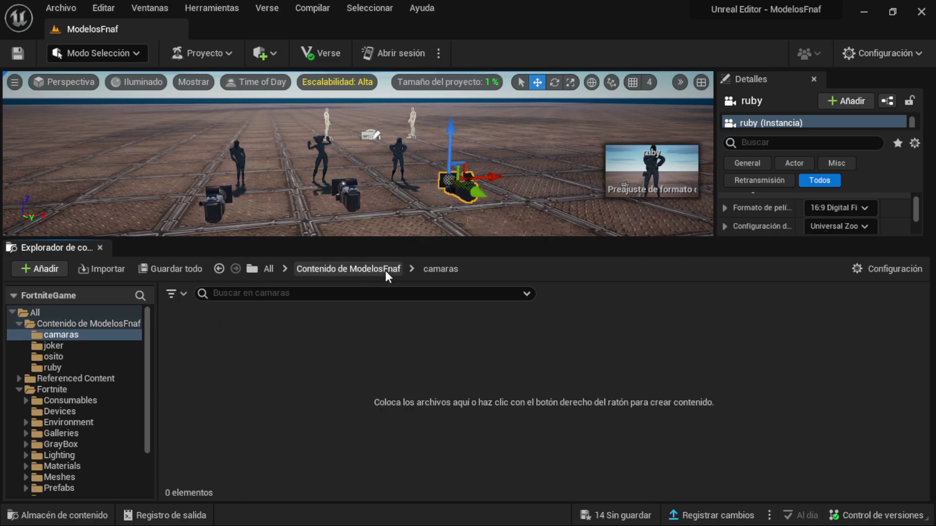
middle_click_drag(322, 197, 356, 201)
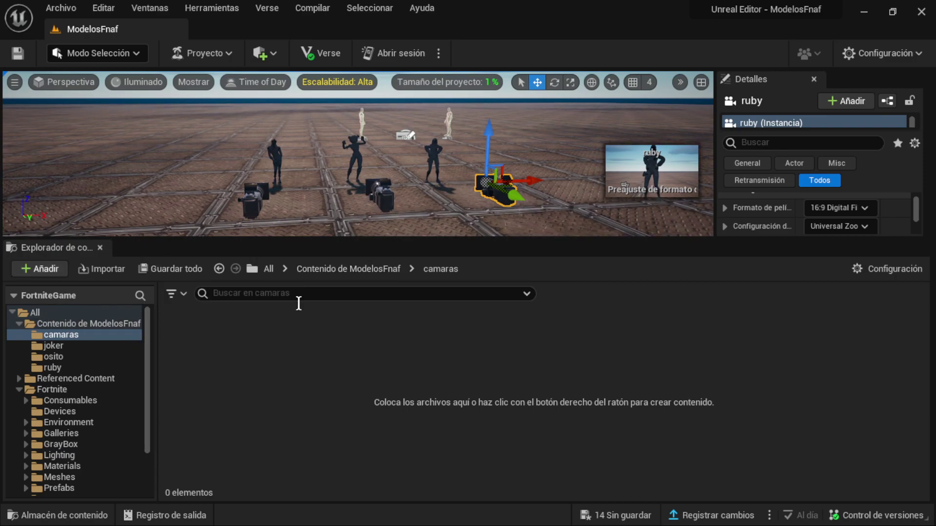
Create a new level sequence for the joker camera in camaras and open it
right_click(353, 382)
mouse_move(403, 275)
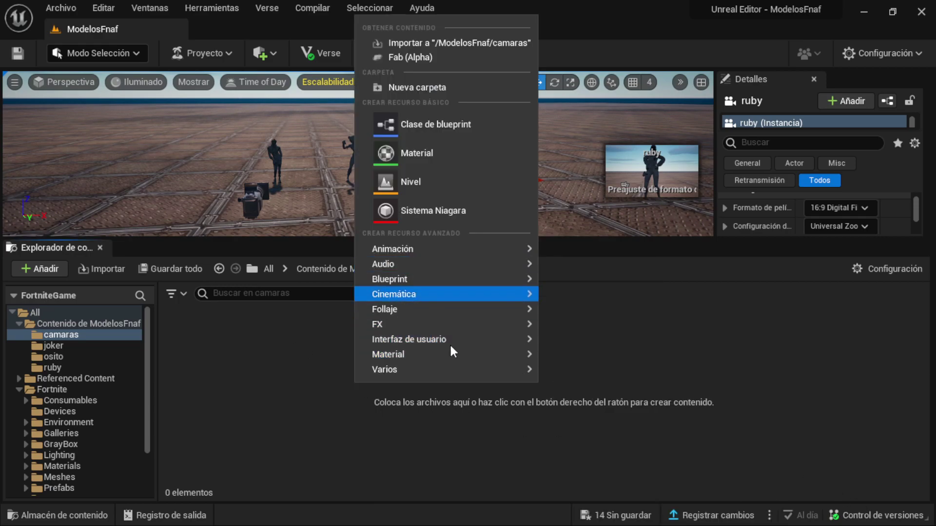
mouse_move(395, 294)
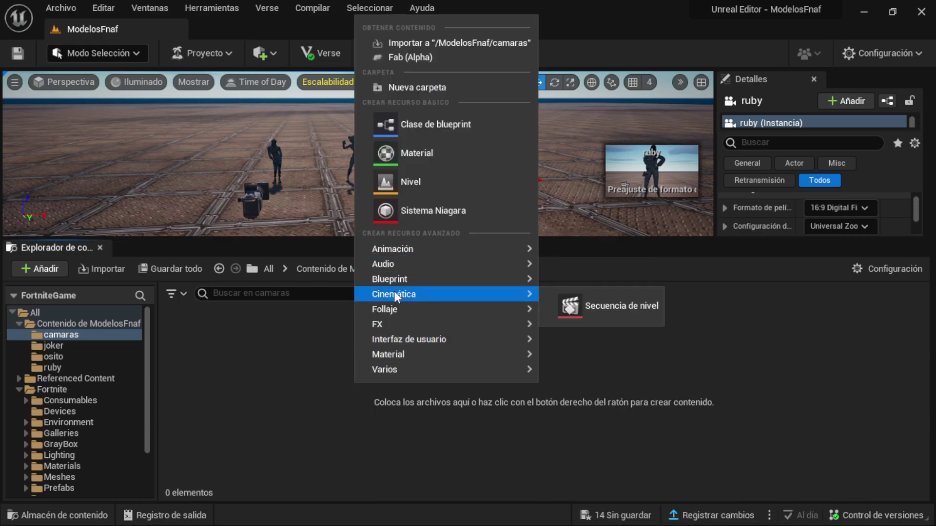
left_click(597, 306)
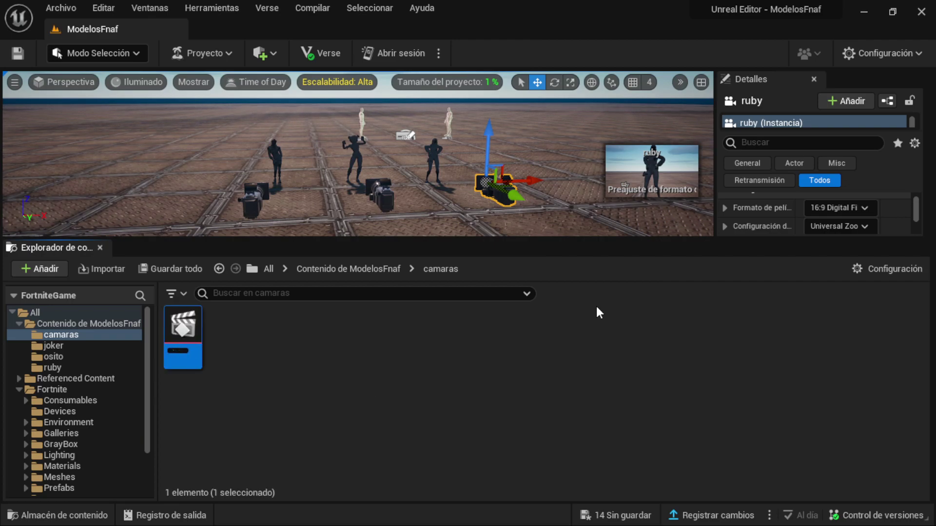
type("joker")
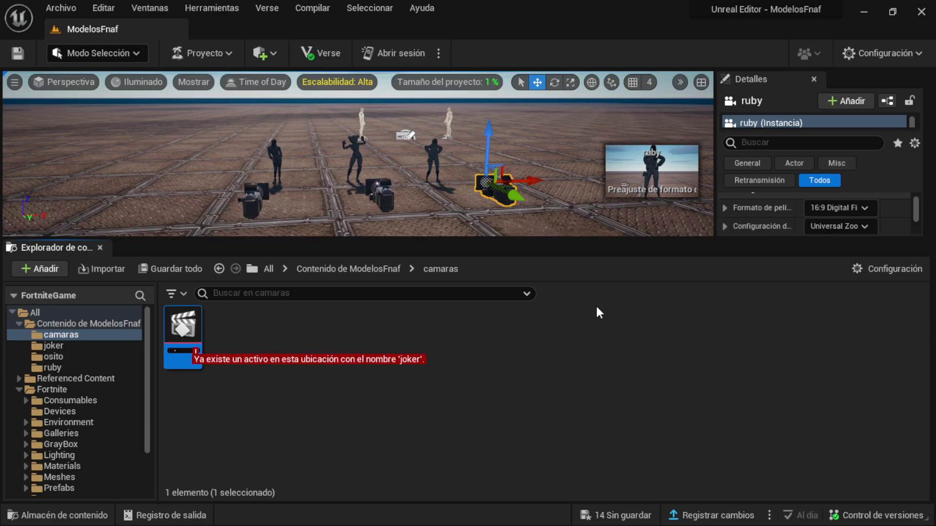
type("2")
key("Return")
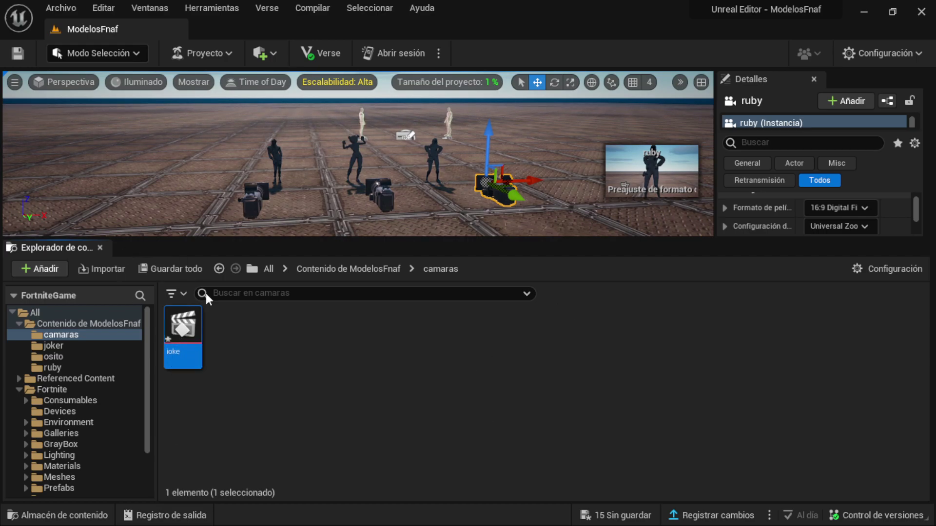
double_click(181, 331)
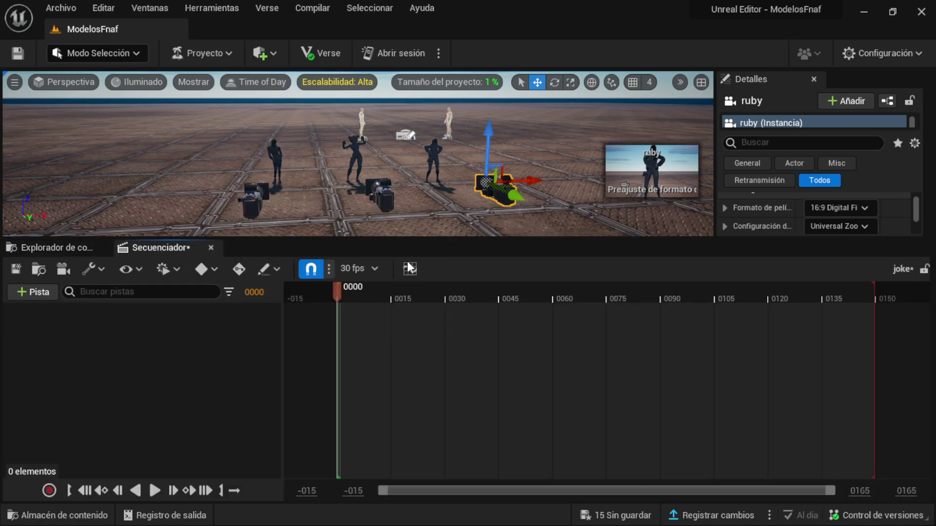
Set the sequence to 240 fps, add the joker camera track, eject, and close Sequencer
left_click(374, 270)
left_click(414, 404)
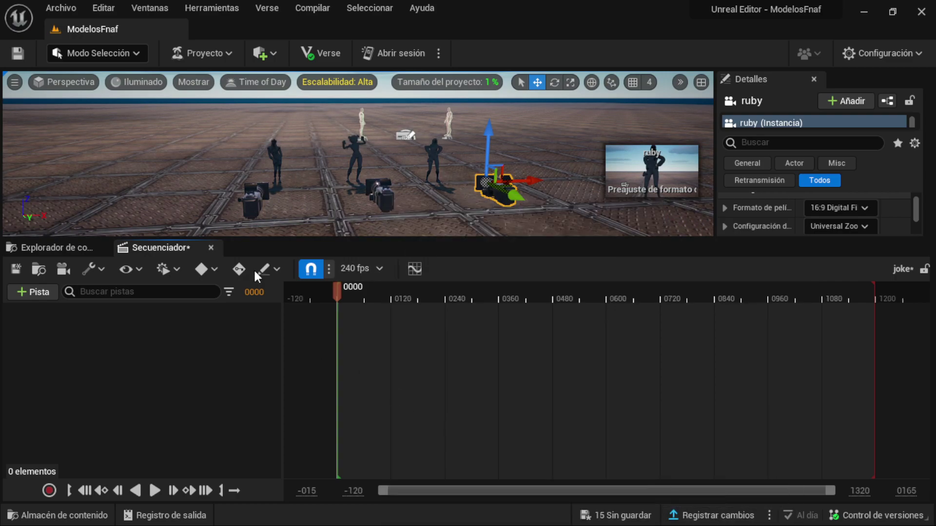
left_click(25, 294)
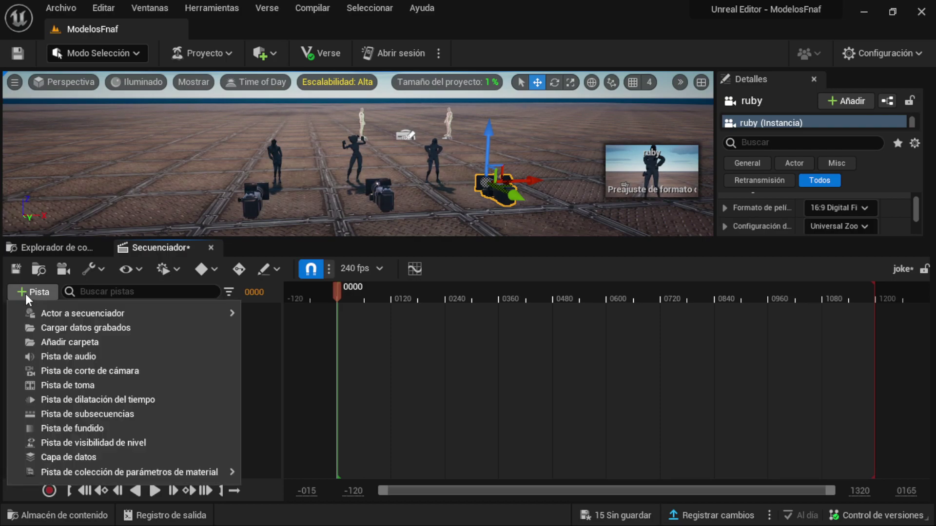
mouse_move(63, 309)
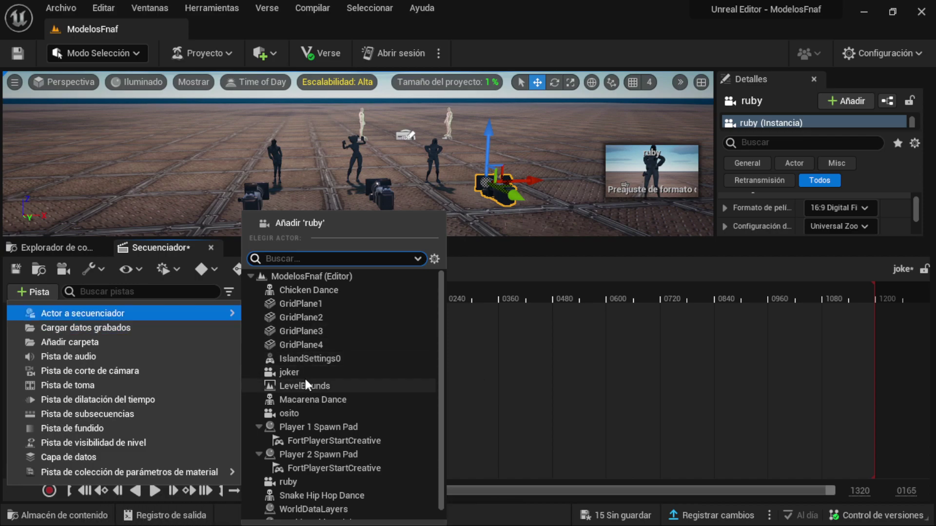
left_click(279, 375)
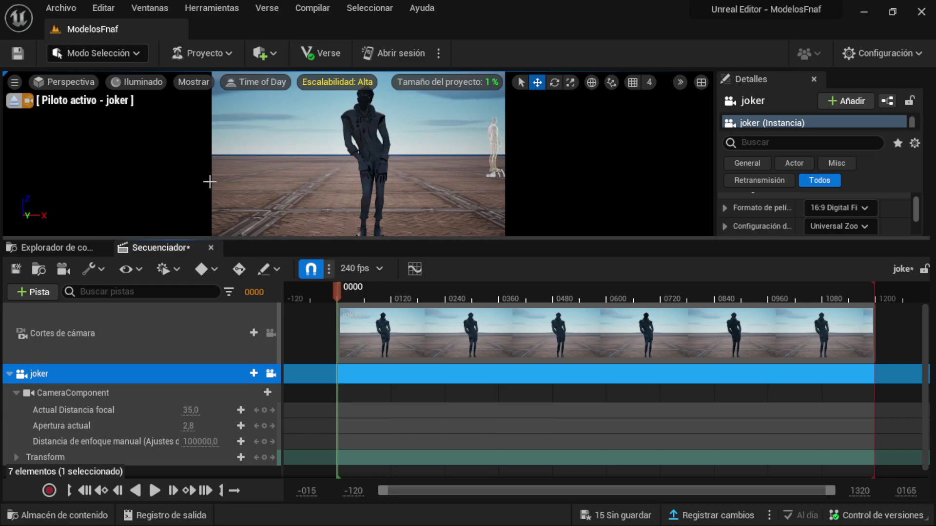
left_click(13, 102)
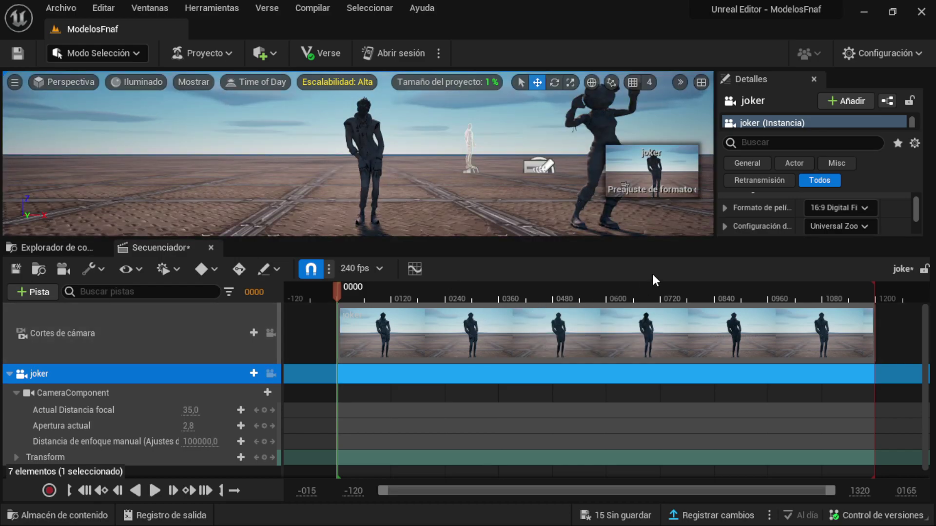
left_click(210, 248)
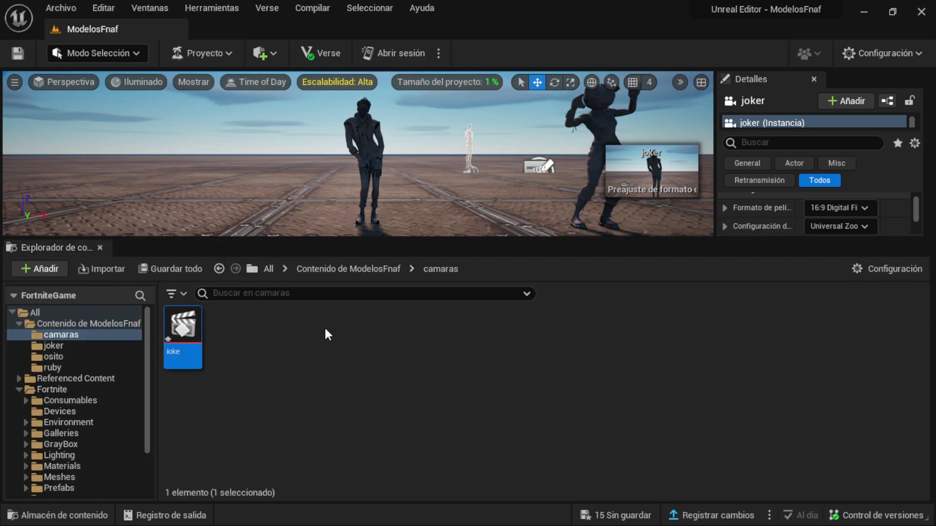
Create an 'oso' level sequence in camaras and open it
right_click(303, 360)
mouse_move(353, 406)
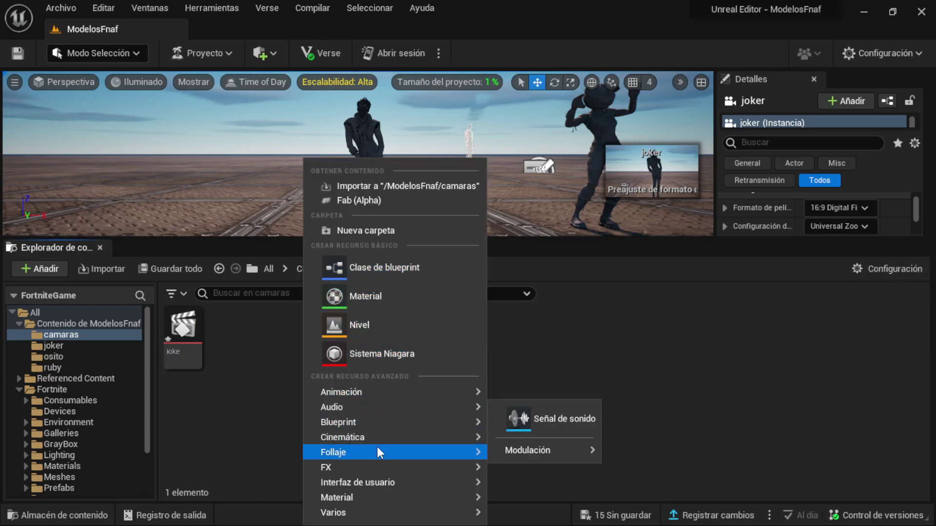
mouse_move(385, 437)
left_click(528, 448)
type("oso")
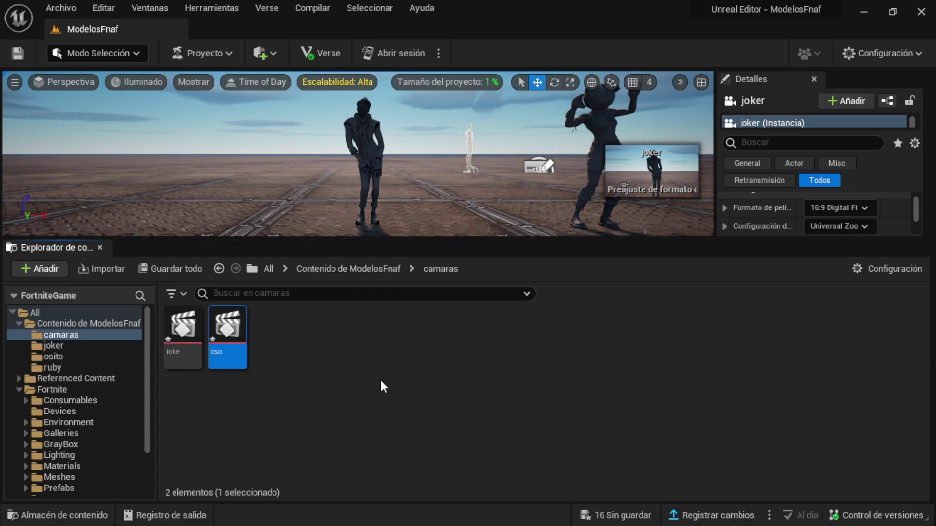
double_click(230, 365)
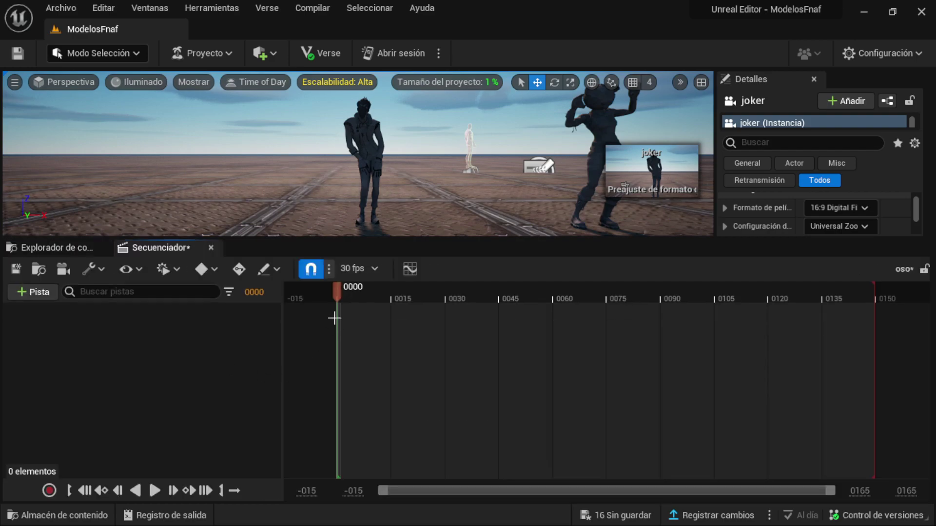
Add the osito camera track, eject, close Sequencer and frame the osito camera
left_click(362, 269)
key("Escape")
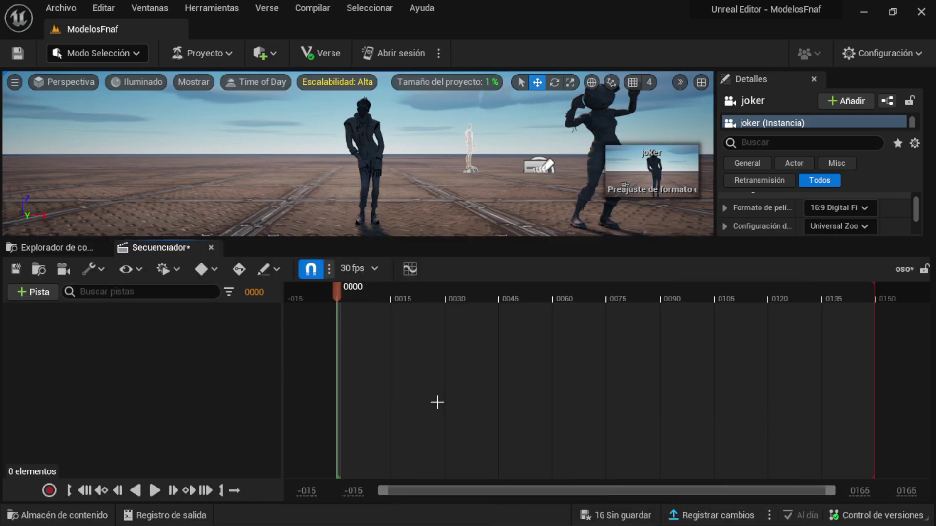
left_click(22, 288)
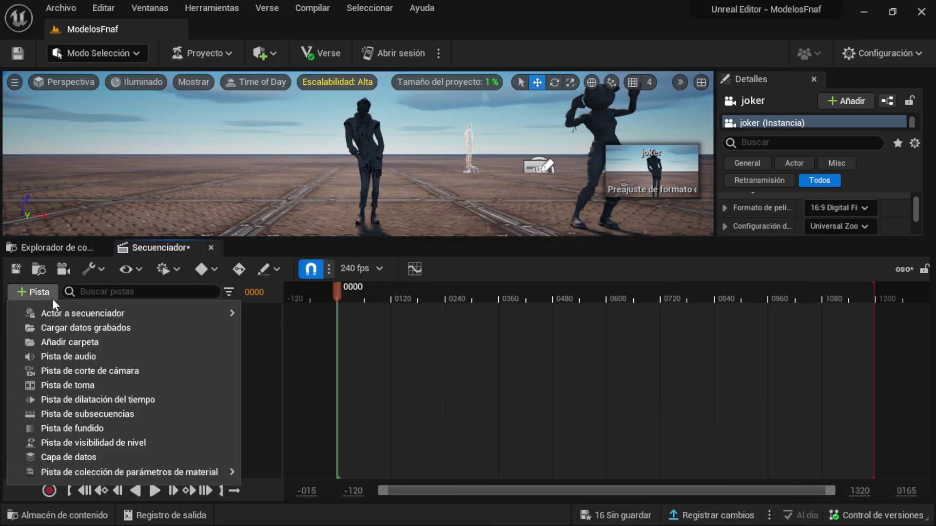
mouse_move(97, 314)
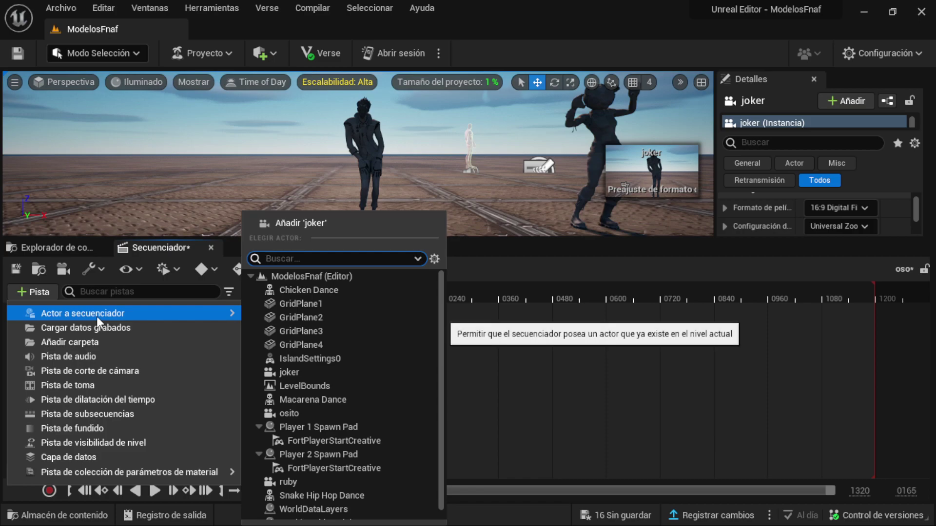
left_click(295, 414)
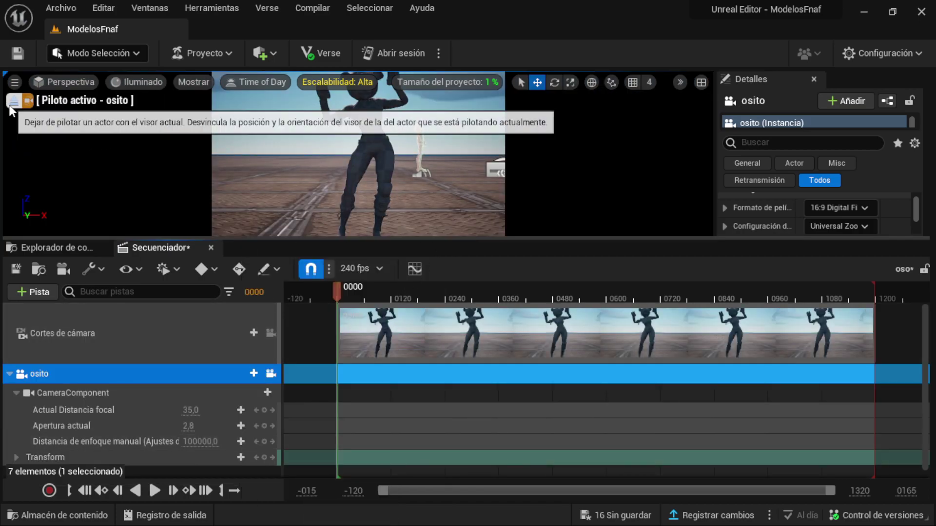
left_click(14, 101)
left_click(211, 247)
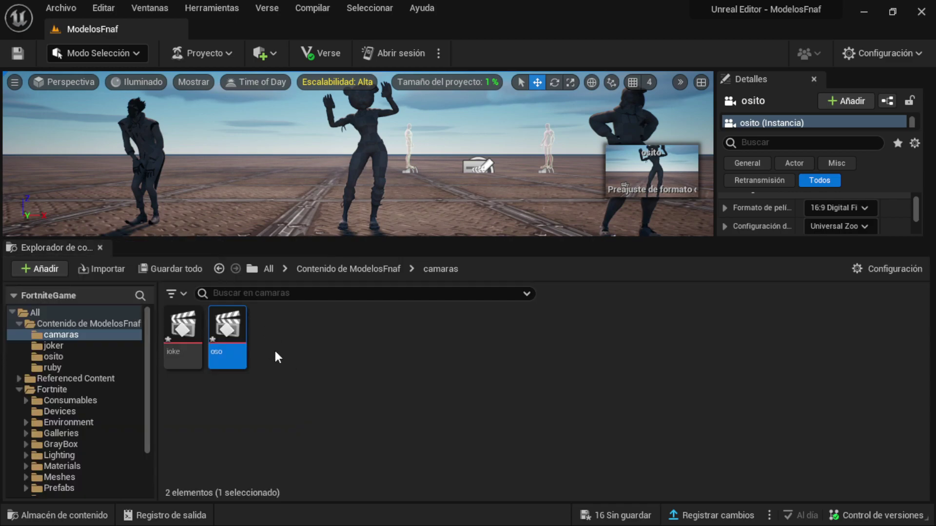
key("f")
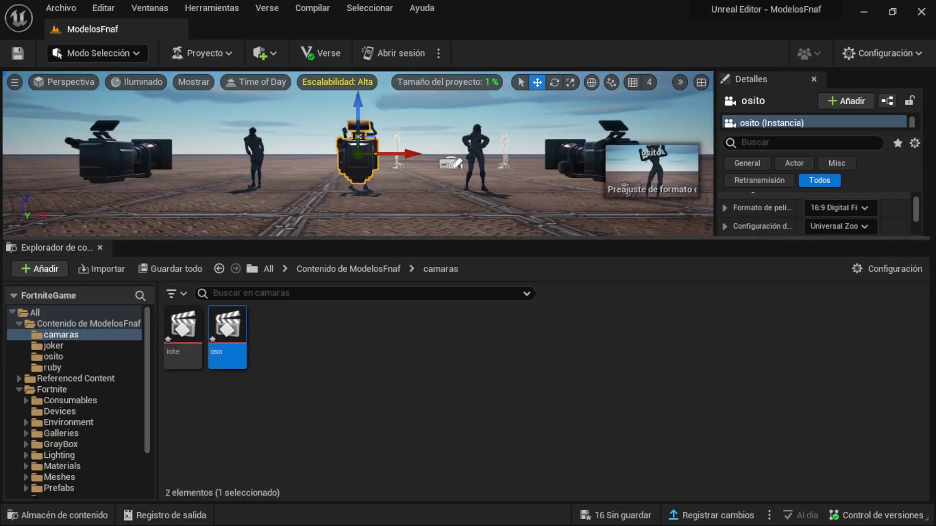
Create a level sequence named 'rub' in camaras and open it
right_click(324, 376)
mouse_move(395, 289)
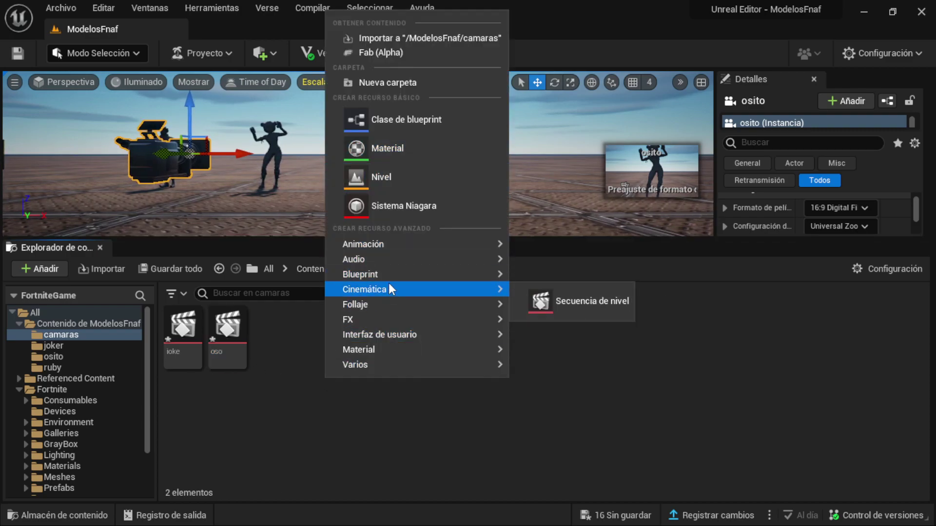
left_click(580, 302)
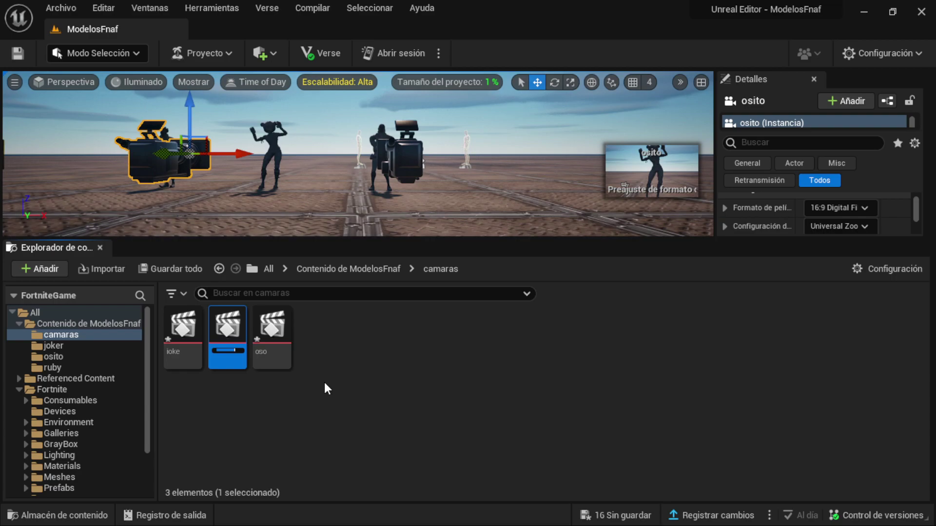
type("ruby")
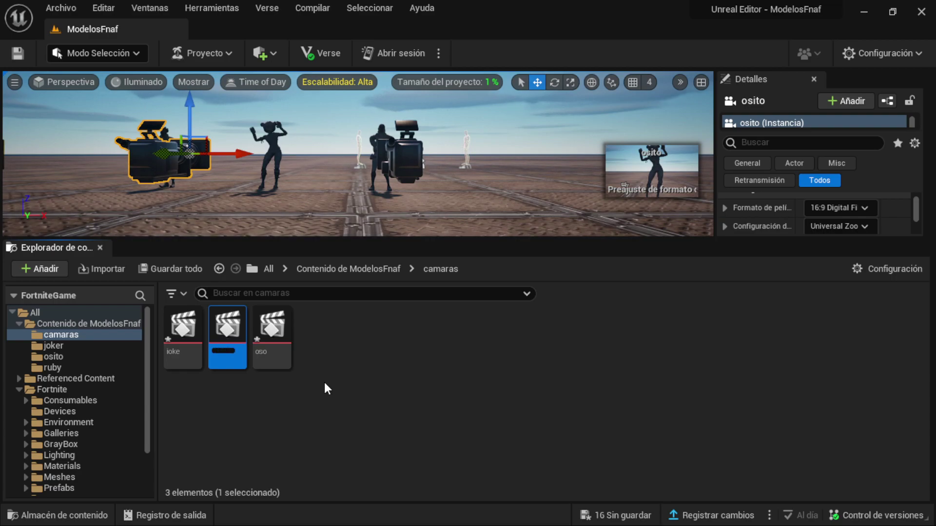
key("BackSpace")
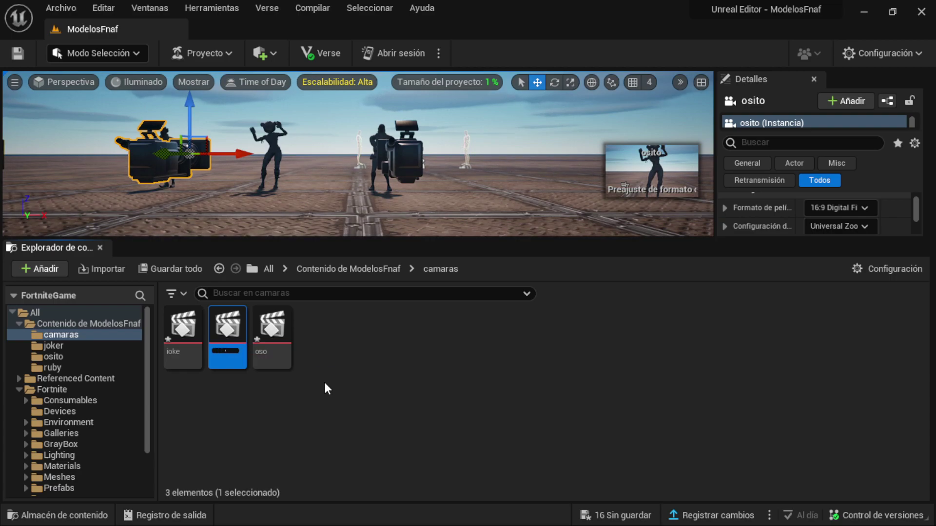
key("Return")
double_click(272, 341)
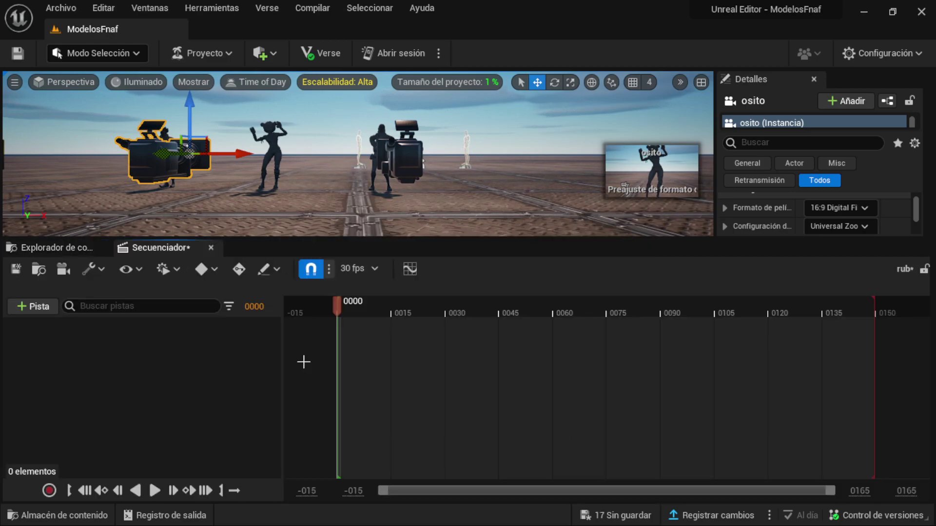
Set rub to 240 fps, add the ruby camera track, eject, and close Sequencer
left_click(341, 268)
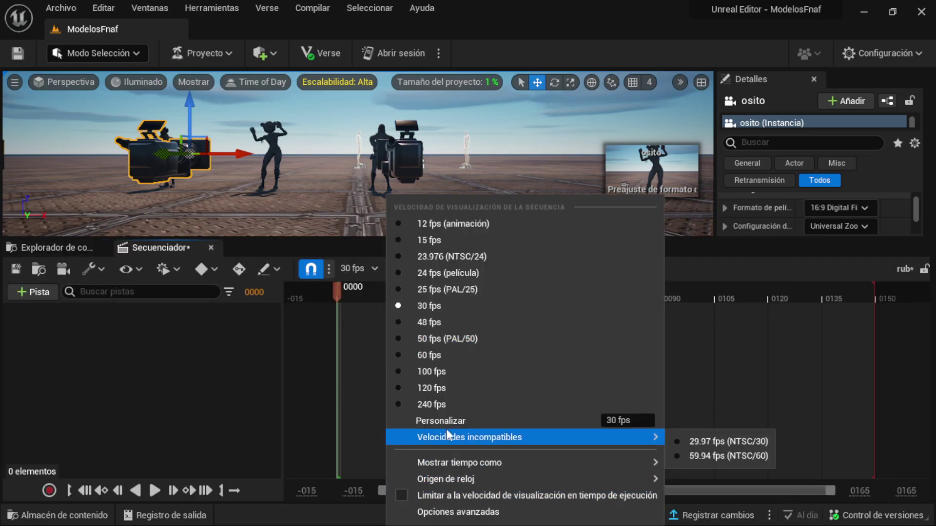
left_click(439, 403)
left_click(51, 290)
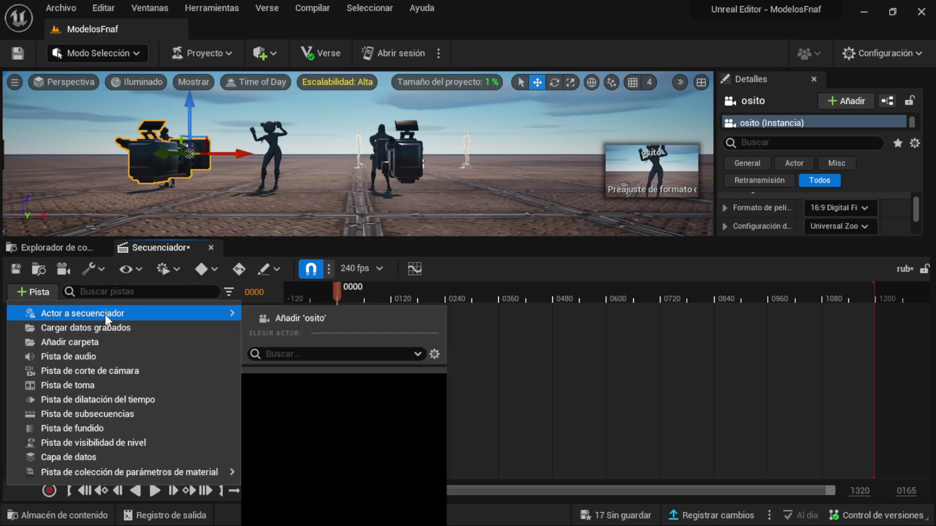
mouse_move(150, 312)
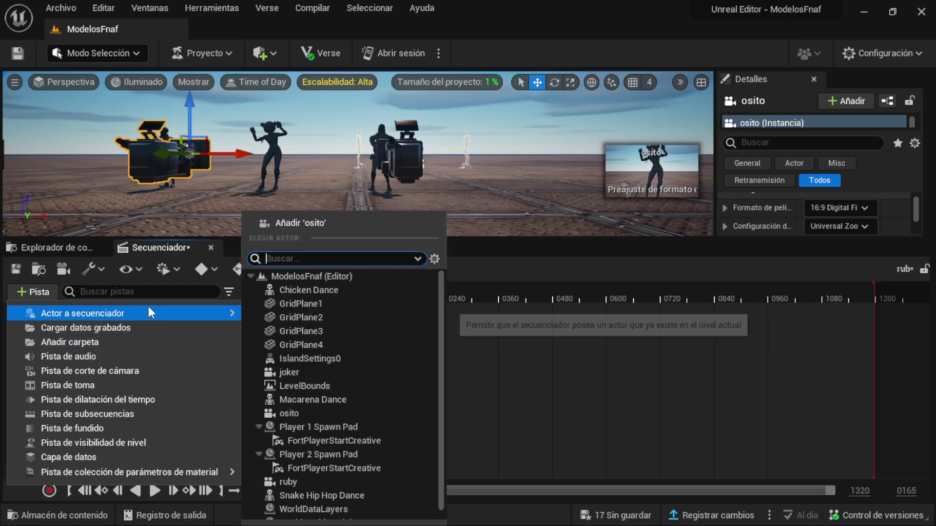
left_click(288, 482)
left_click(14, 101)
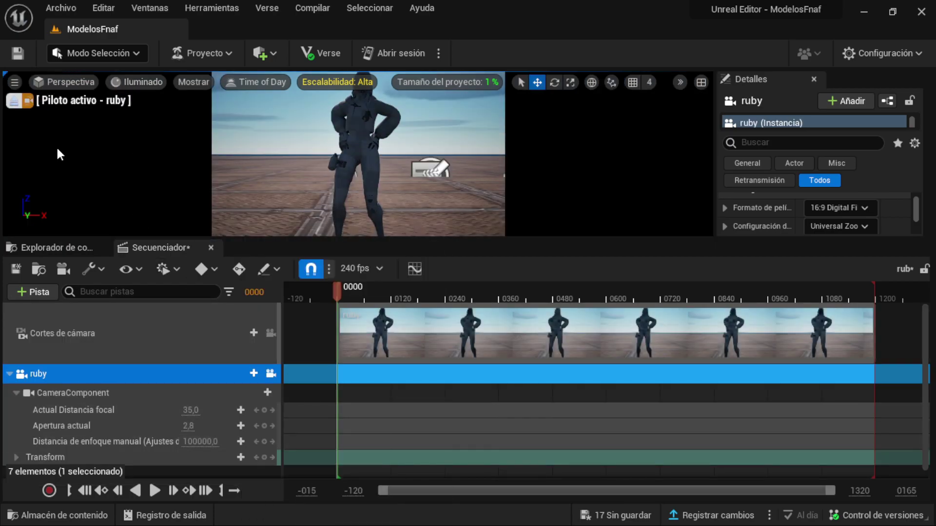
left_click(212, 248)
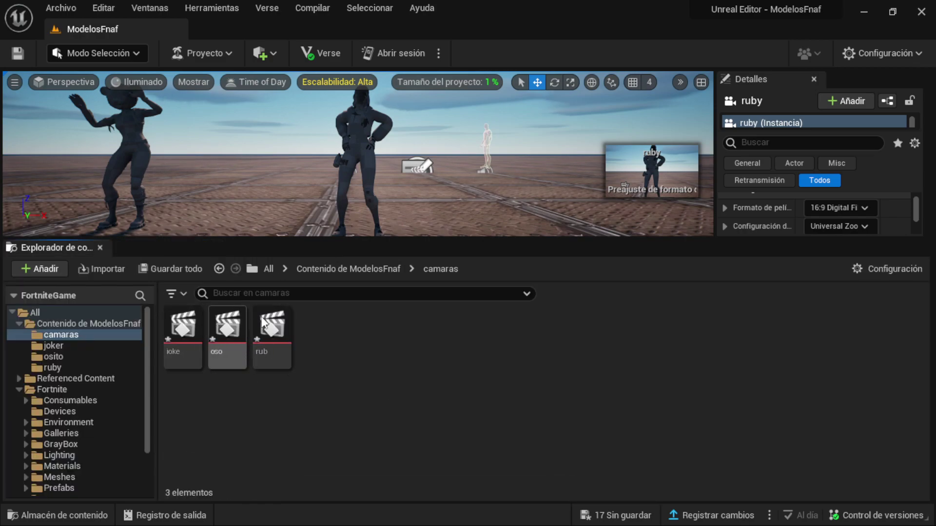
Frame the ruby camera in an enlarged viewport and open the Fortnite Devices folder
mouse_move(355, 167)
right_mouse_down()
mouse_move(292, 178)
mouse_move(303, 176)
right_mouse_up()
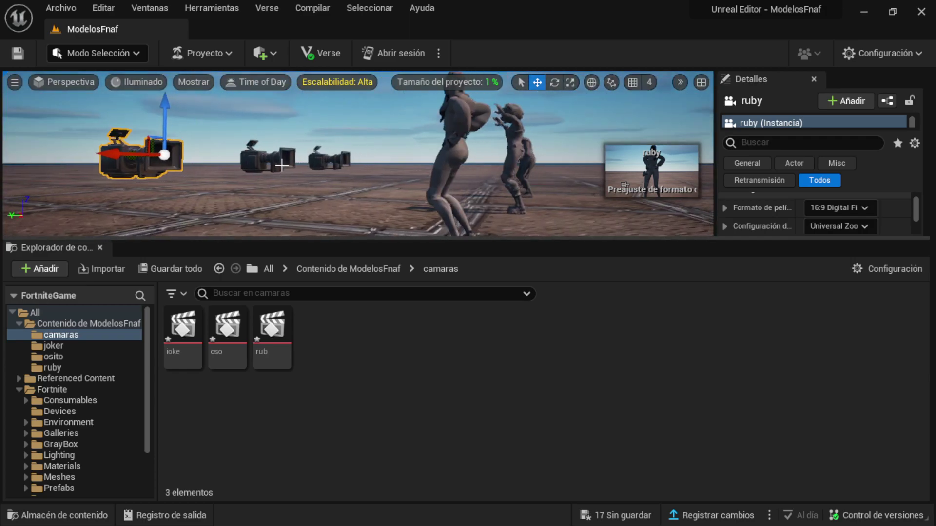
right_click_drag(402, 200, 405, 200)
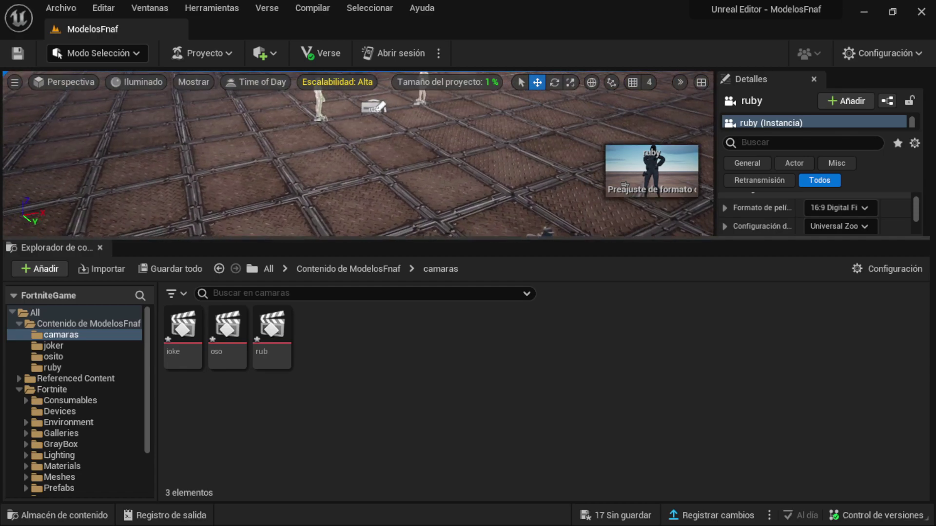
key("f")
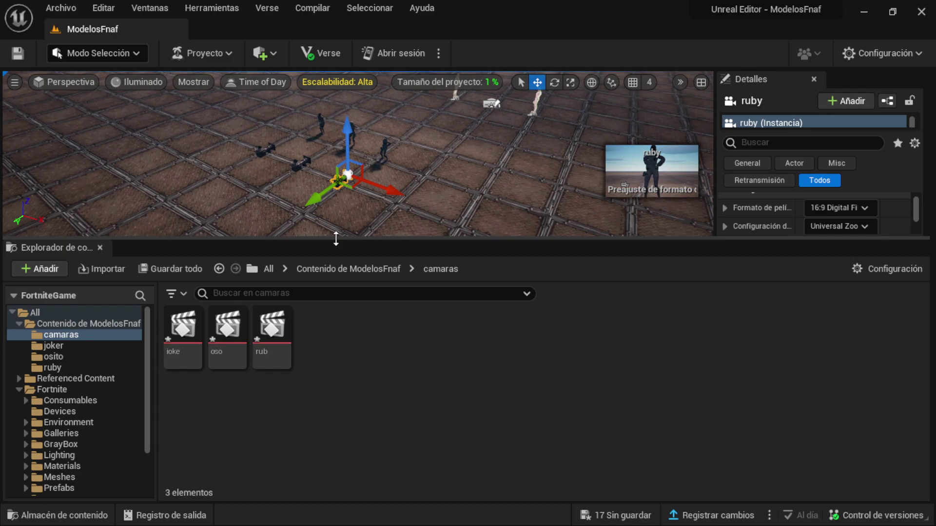
left_click_drag(336, 239, 317, 340)
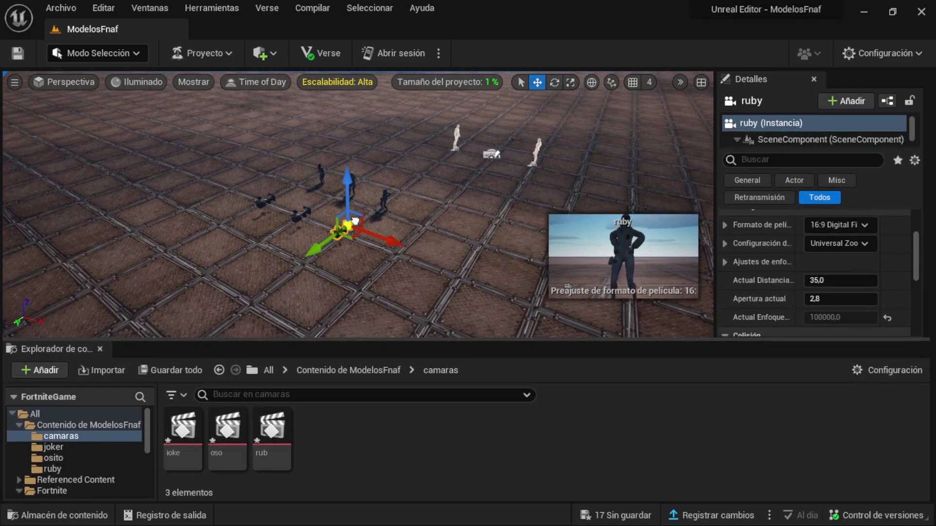
right_click_drag(356, 221, 355, 221)
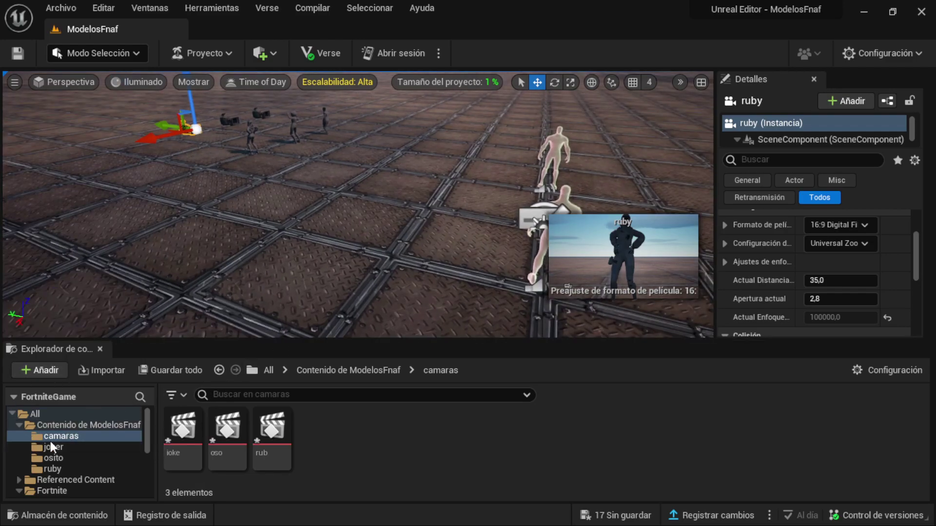
scroll(73, 449, "down", 1)
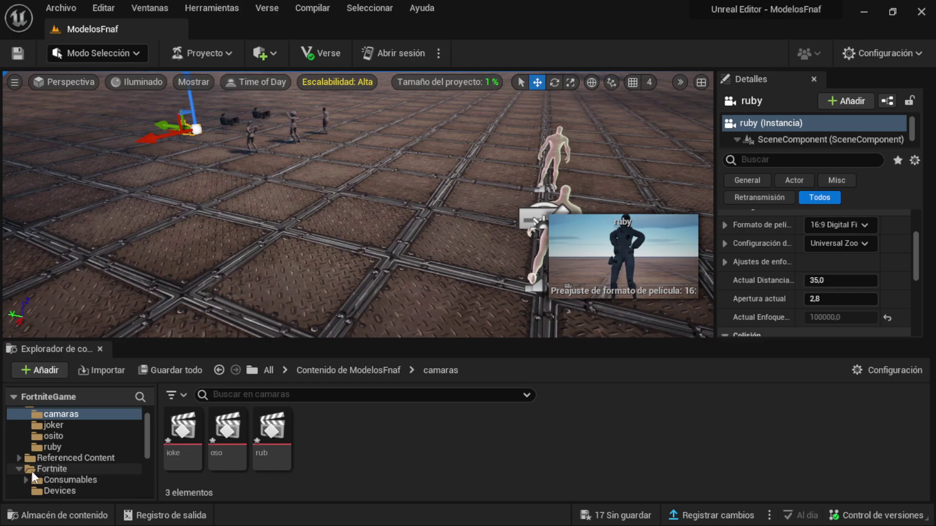
left_click(34, 490)
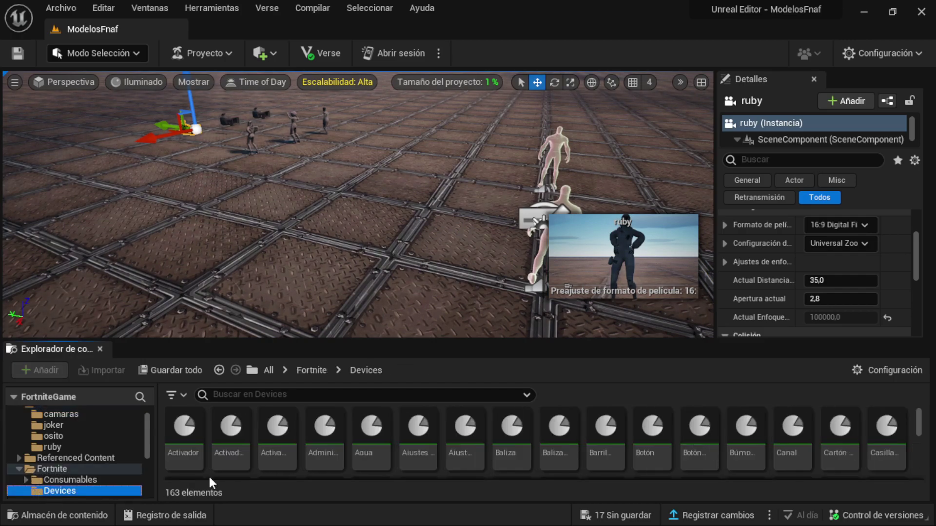
left_click_drag(351, 341, 352, 263)
scroll(370, 419, "down", 1)
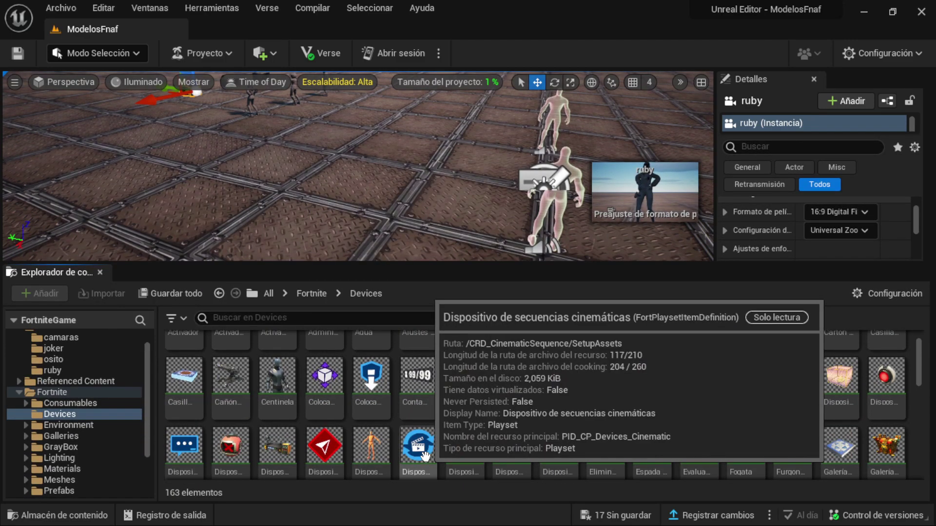
Place a cinematic sequence device, a pop-up dialog device and a button device in the level
mouse_move(425, 455)
left_mouse_down()
mouse_move(159, 175)
mouse_move(155, 149)
left_mouse_up()
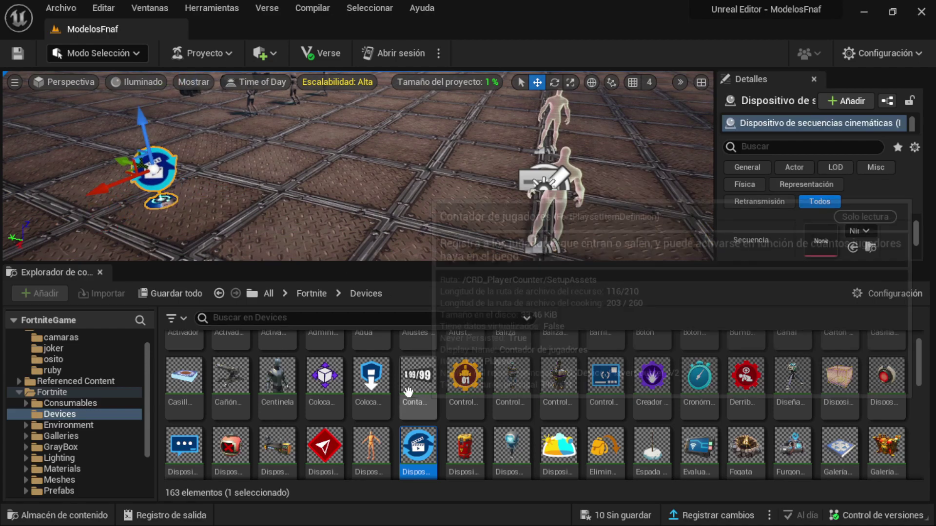
left_click_drag(184, 446, 296, 168)
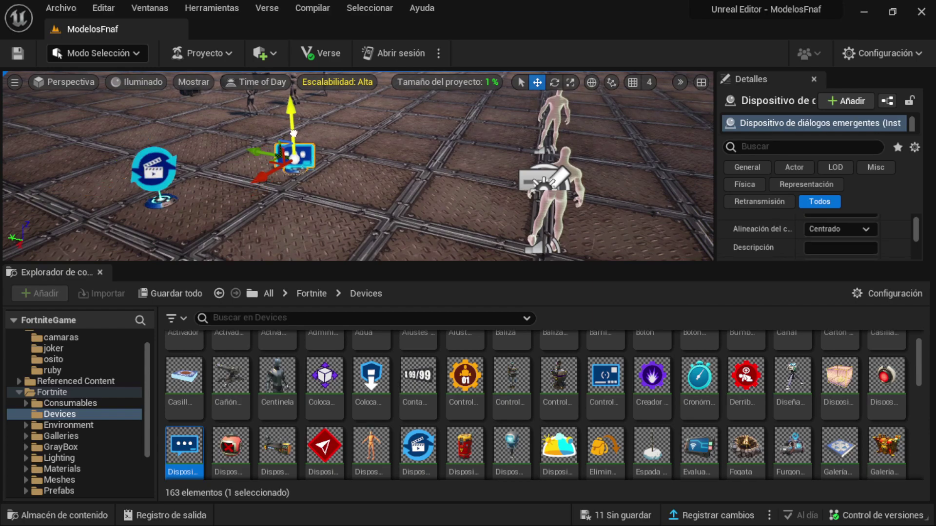
left_click_drag(295, 163, 295, 139)
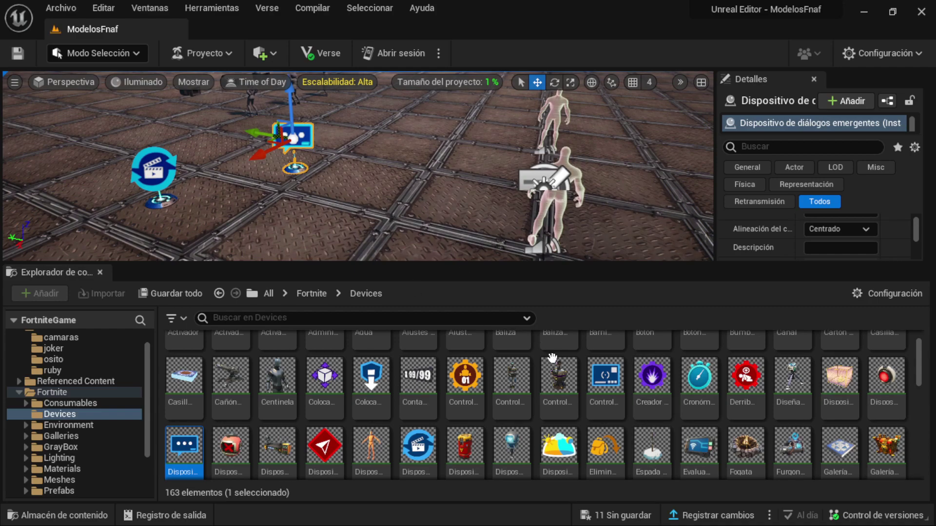
scroll(388, 416, "up", 1)
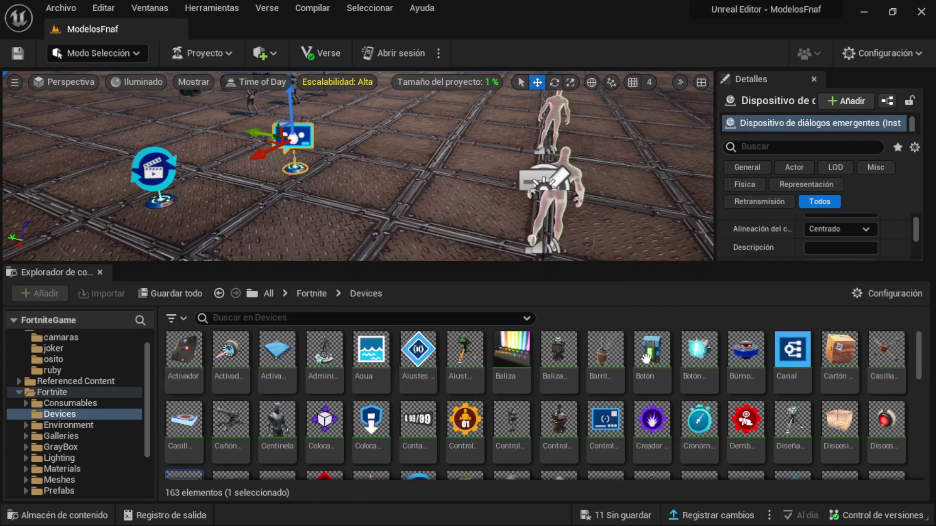
mouse_move(646, 358)
left_mouse_down()
mouse_move(340, 177)
mouse_move(341, 147)
left_mouse_up()
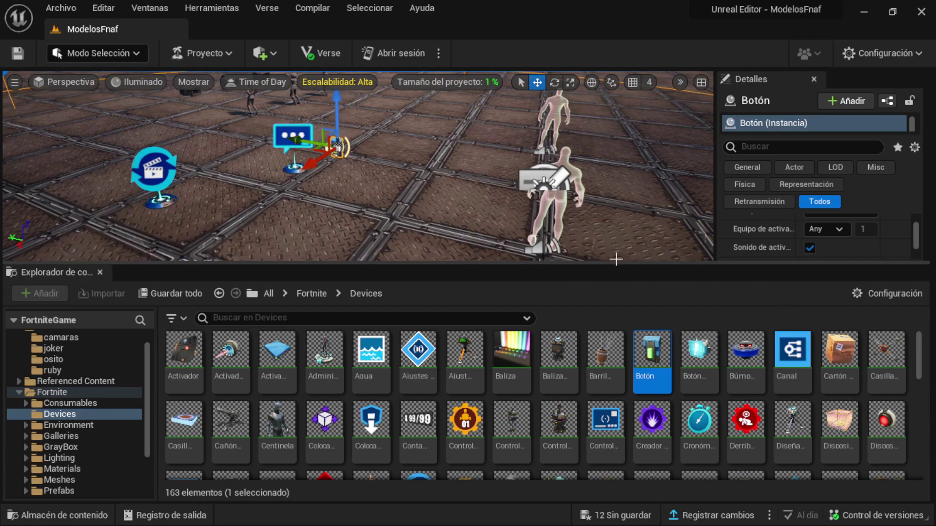
Enlarge the viewport, frame the three devices and select the cinematic sequence device
left_click_drag(600, 313, 599, 428)
right_click_drag(399, 246, 398, 273)
left_click(398, 247)
mouse_move(295, 282)
right_mouse_down()
mouse_move(342, 281)
mouse_move(341, 302)
right_mouse_up()
left_click(341, 281)
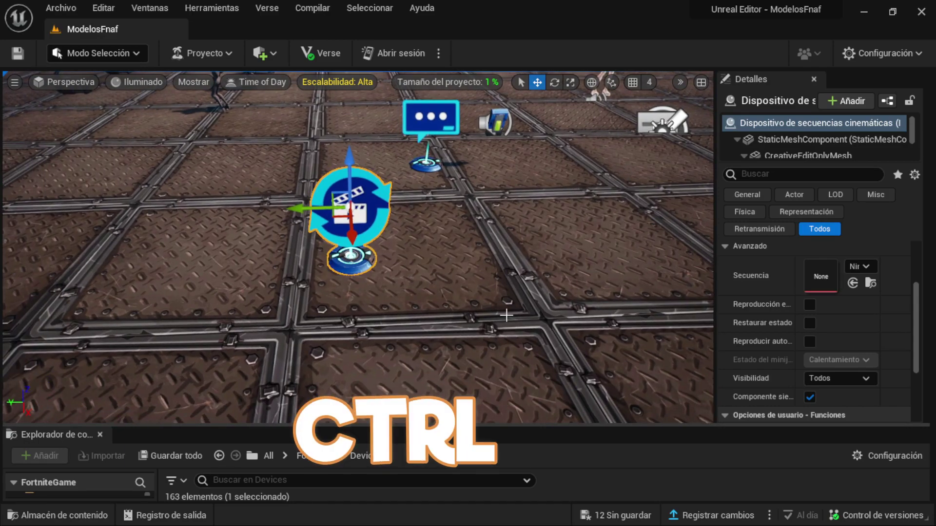
Duplicate the cinematic sequence device twice, placing each copy further right in a row
key("ctrl+d")
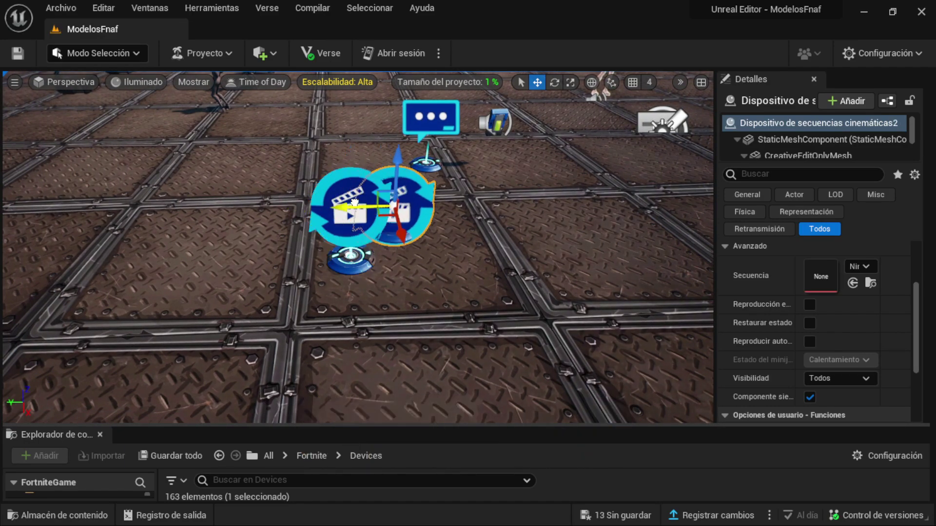
left_click_drag(309, 209, 412, 209)
left_click(412, 209)
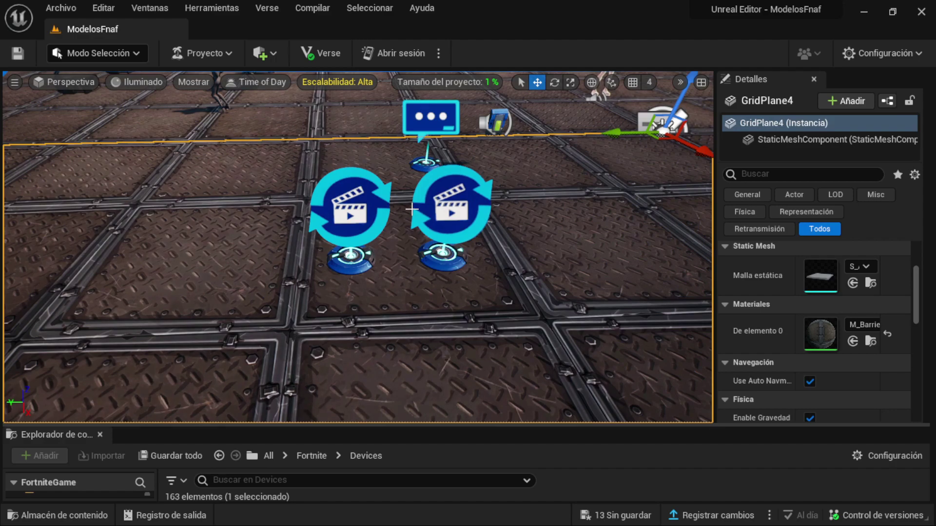
key("ctrl+d")
left_click(445, 225)
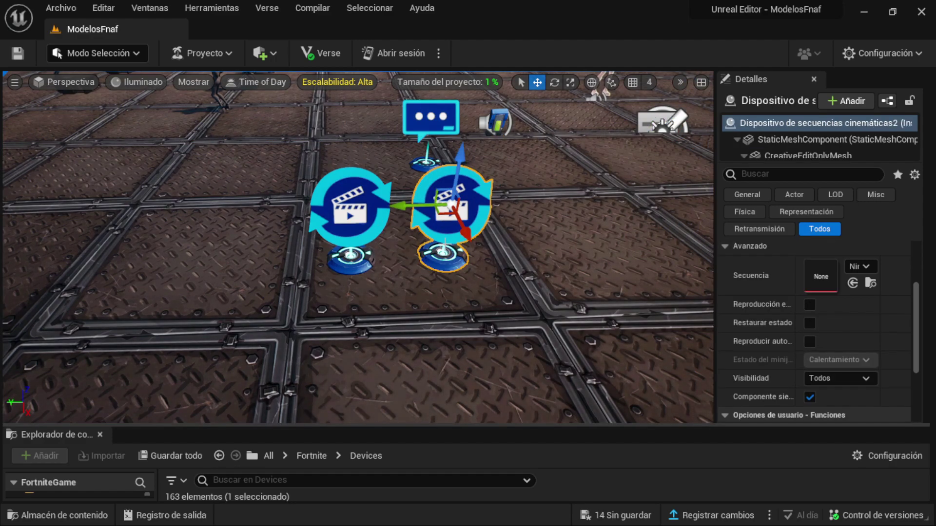
left_click_drag(404, 206, 512, 202, "alt")
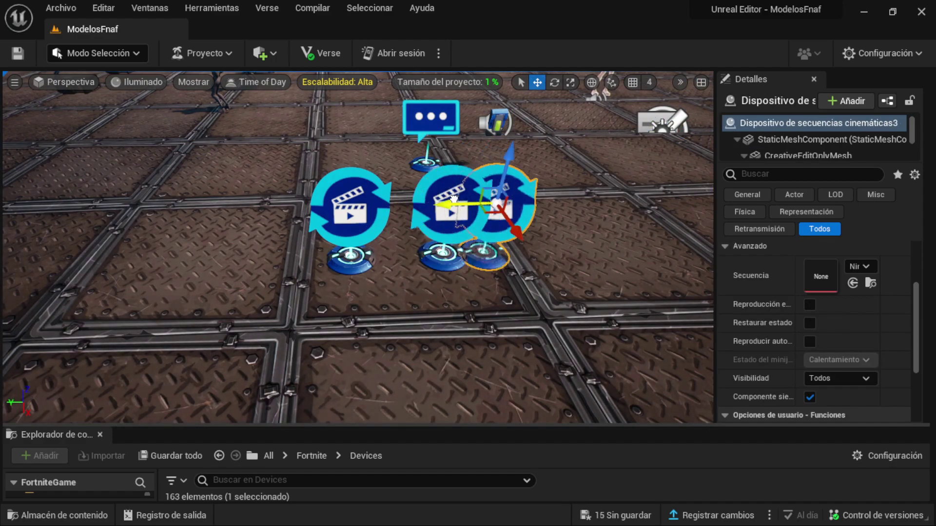
Adjust the view and panel sizes, then select the leftmost cinematic sequence device
right_click_drag(187, 221, 176, 195)
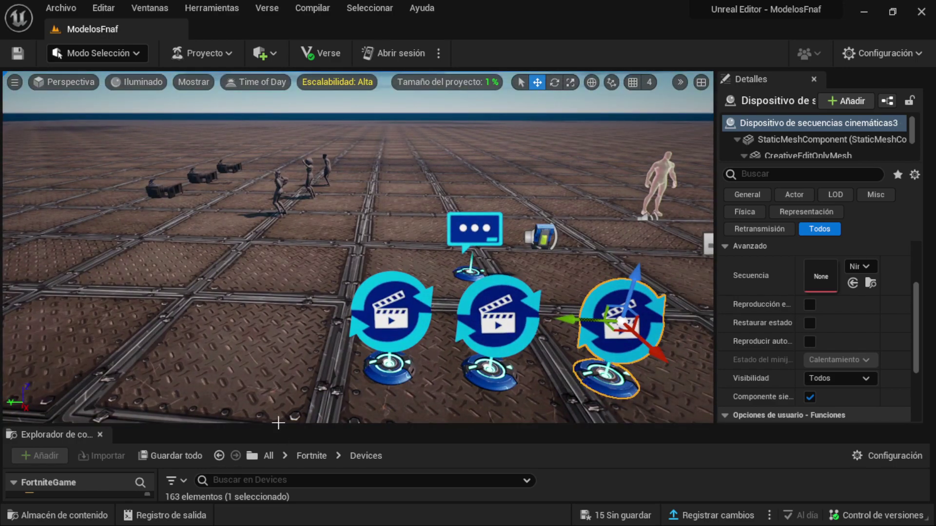
left_click_drag(277, 423, 271, 376)
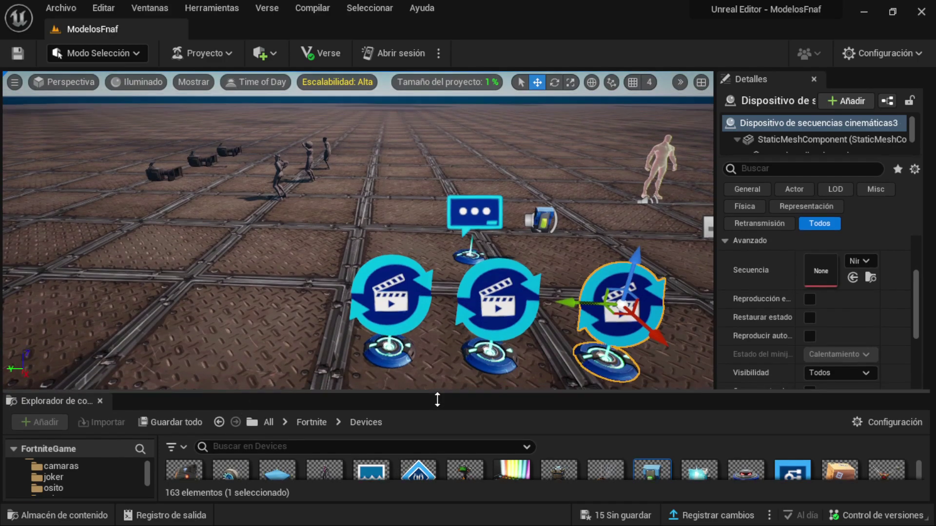
left_click_drag(439, 379, 438, 402)
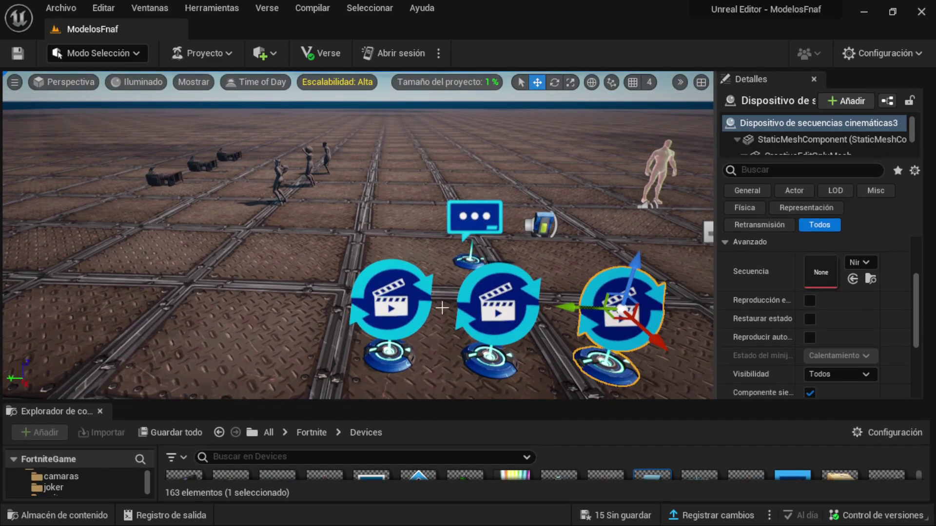
left_click(357, 313)
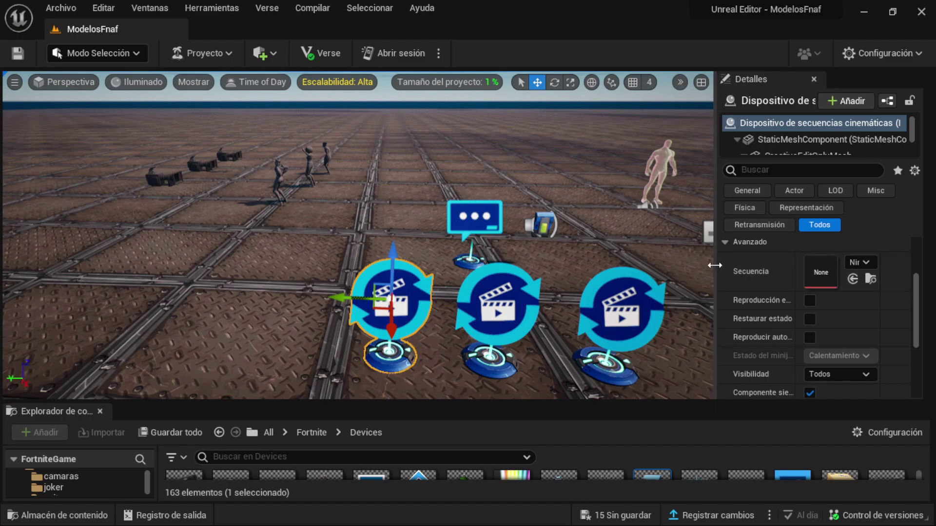
left_click_drag(715, 273, 678, 273)
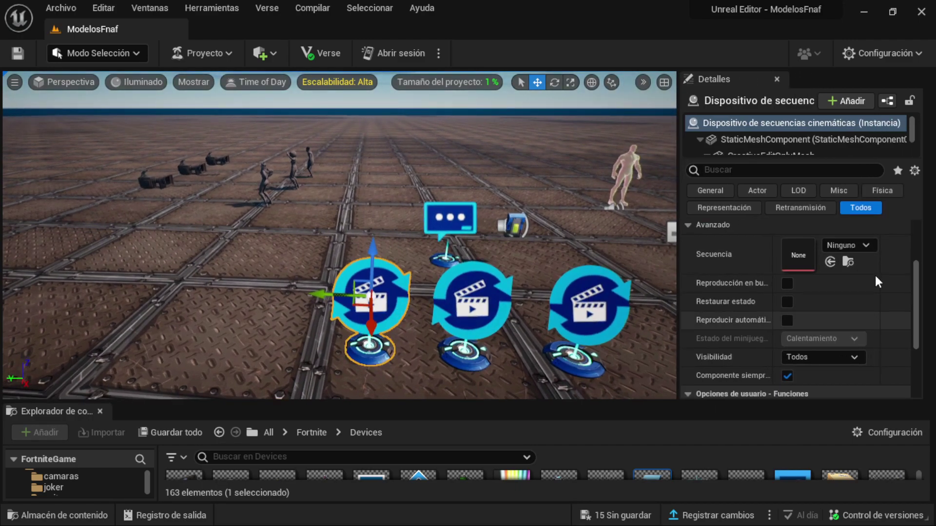
Assign the joke sequence to the left cinematic sequence device
left_click(828, 245)
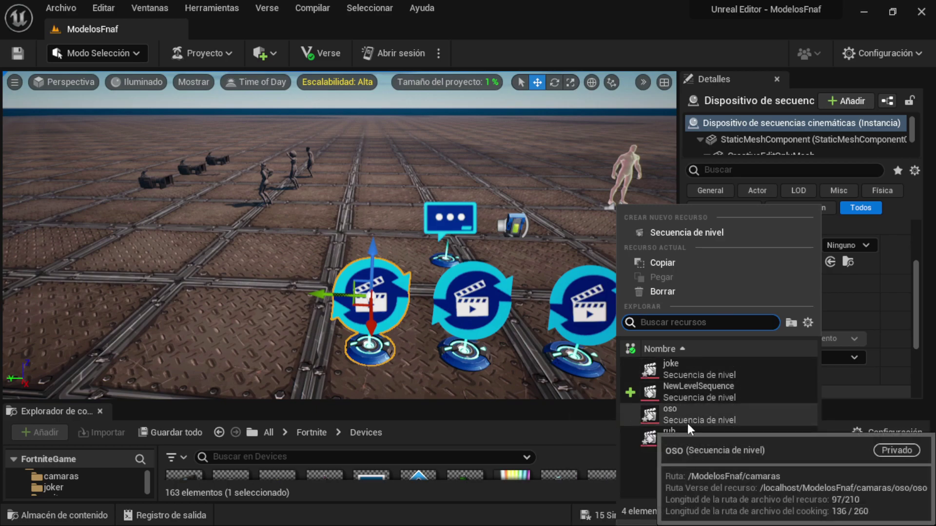
left_click(731, 375)
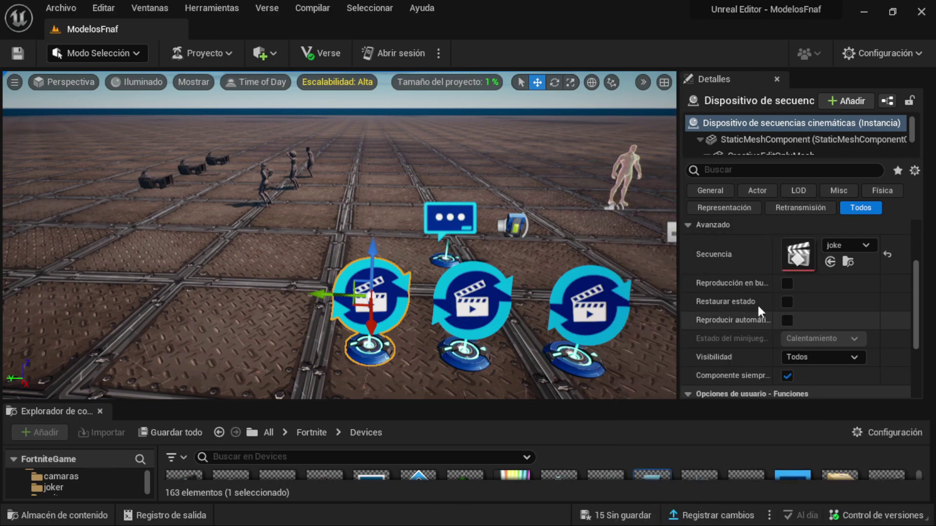
mouse_move(733, 292)
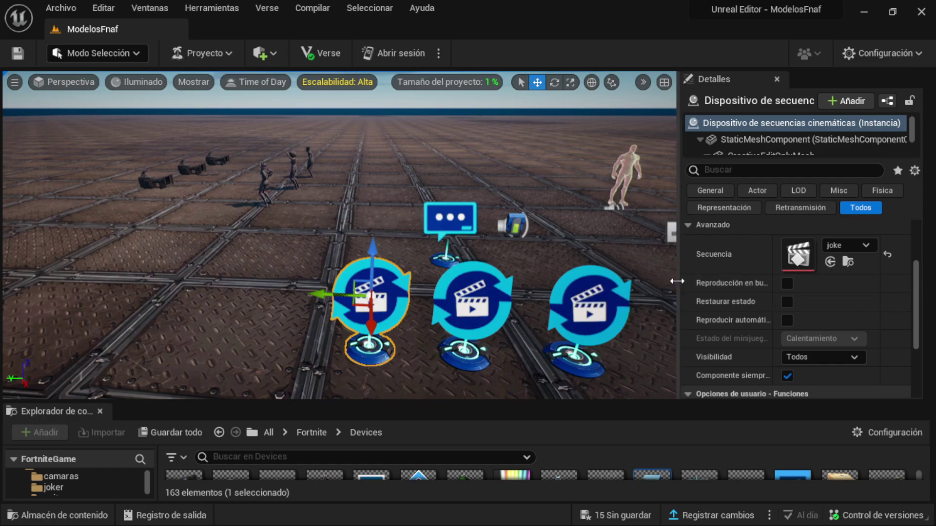
left_click_drag(669, 276, 658, 279)
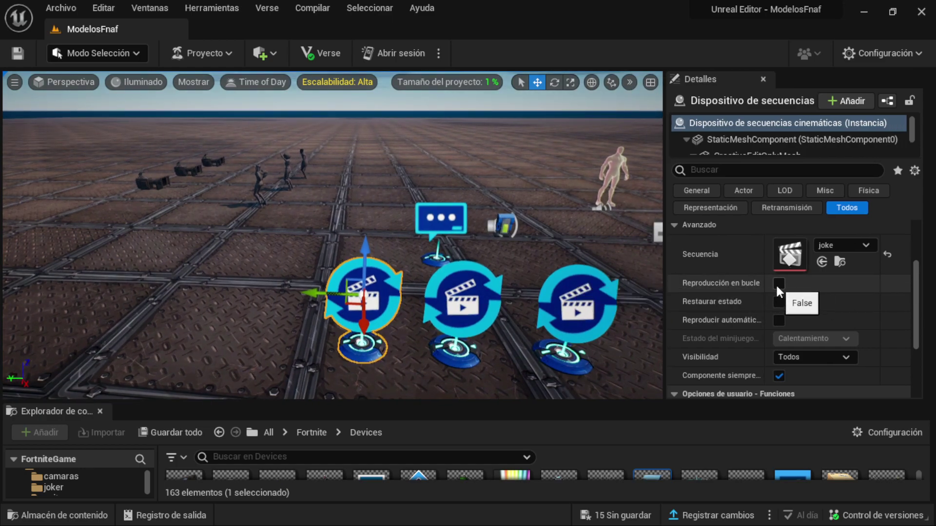
scroll(732, 370, "down", 4)
scroll(730, 367, "down", 1)
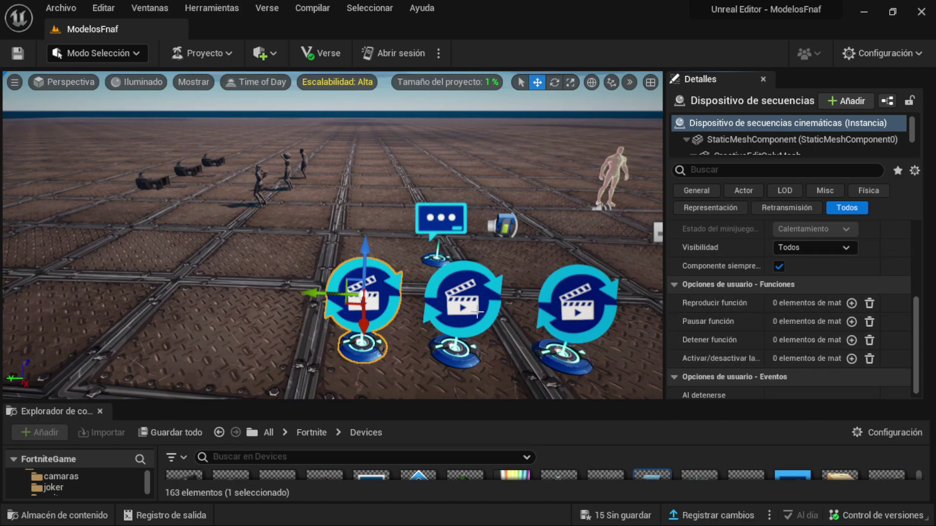
Assign the oso sequence to the middle cinematic sequence device
left_click(463, 302)
scroll(767, 277, "up", 3)
scroll(767, 277, "up", 2)
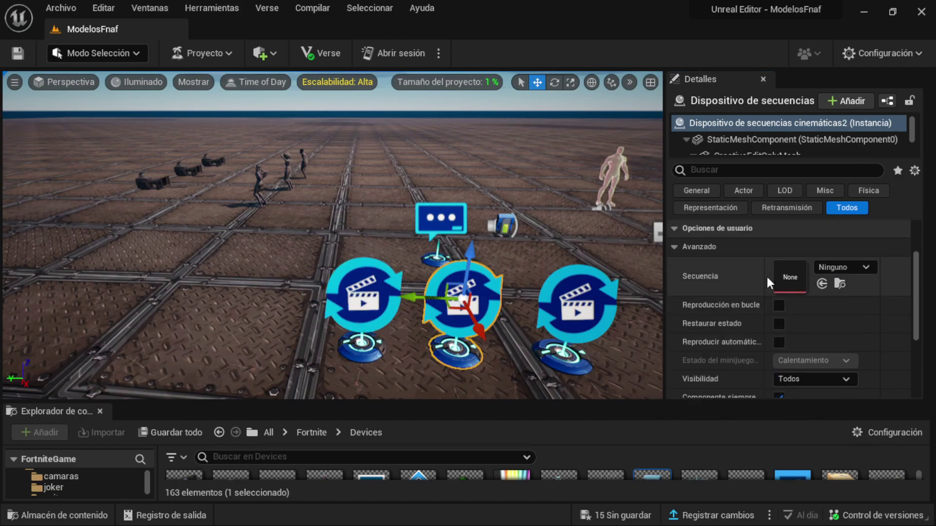
left_click(839, 265)
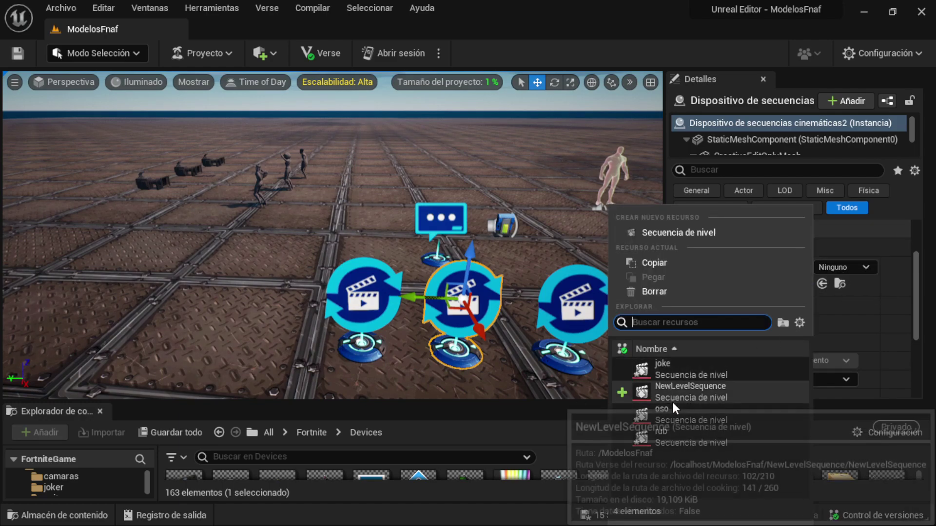
left_click(658, 415)
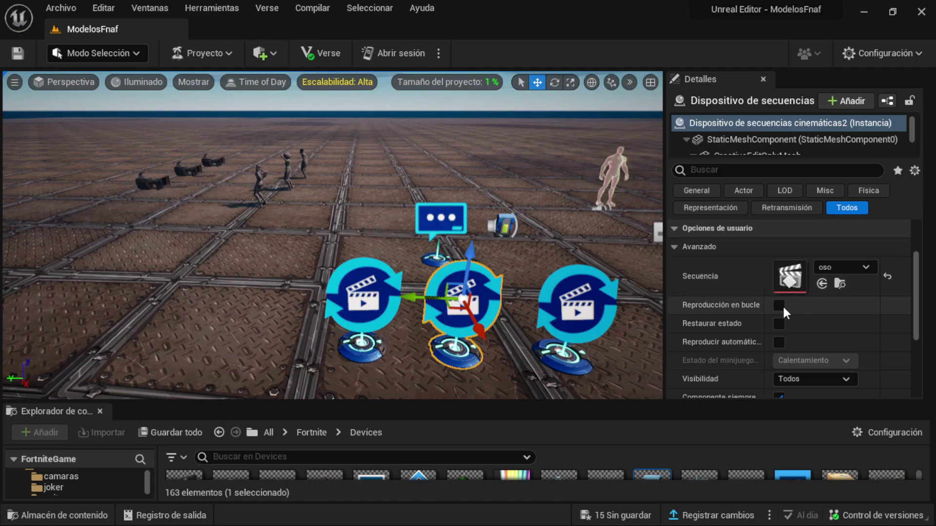
Assign the rub sequence to the right cinematic device with Reproducción en bucle enabled
left_click(578, 302)
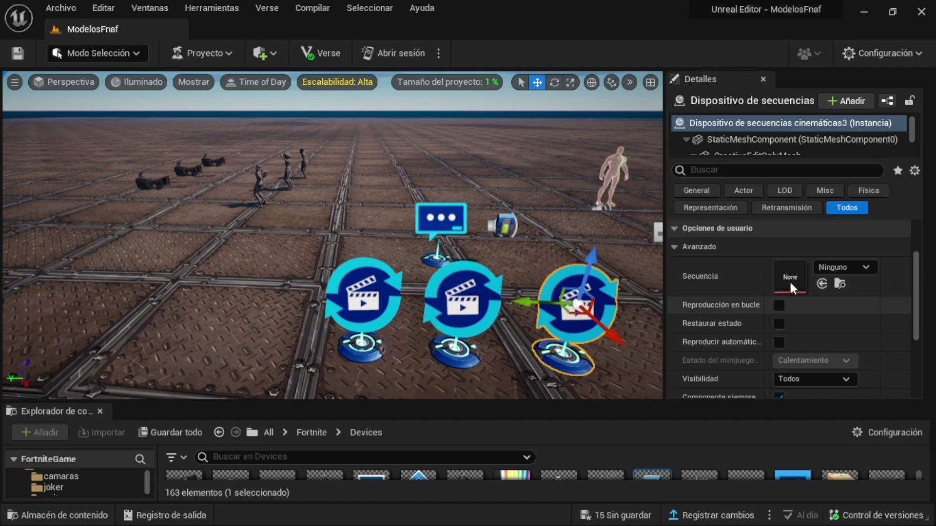
left_click(848, 266)
left_click(699, 432)
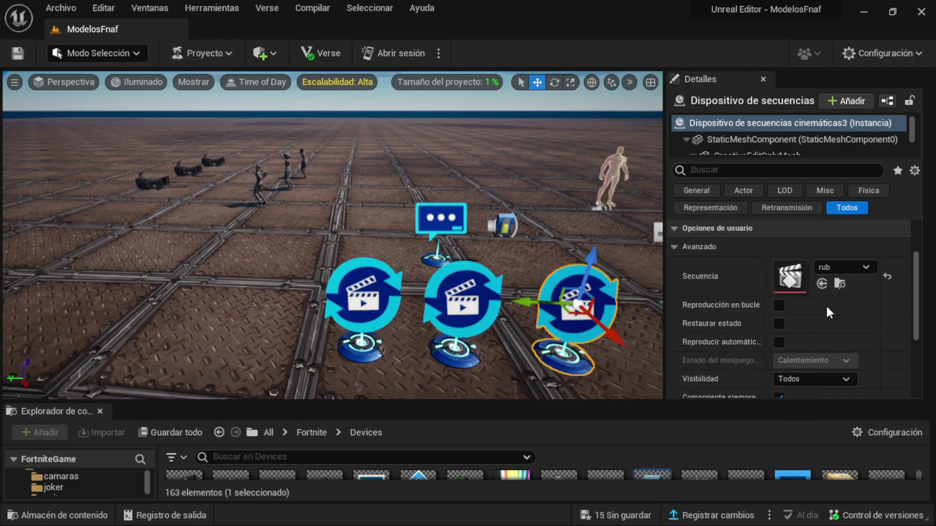
left_click(779, 305)
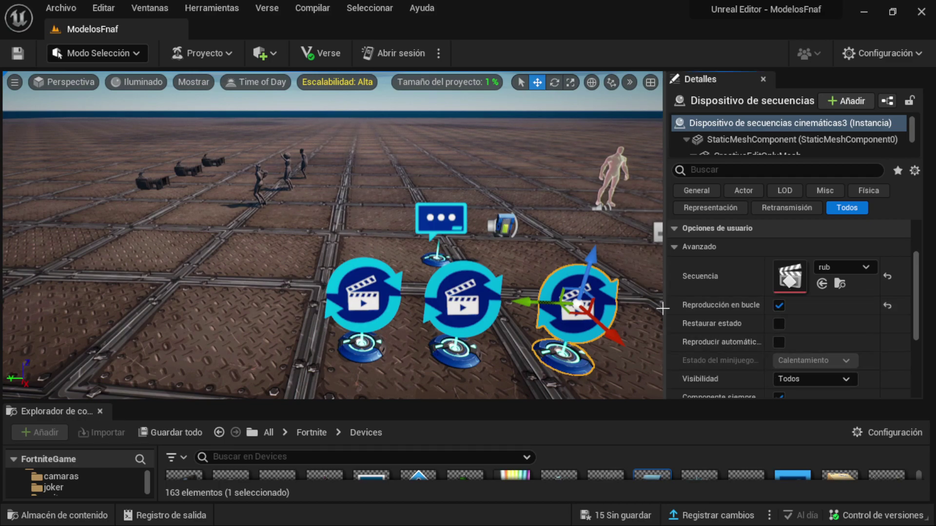
left_click_drag(662, 308, 739, 308)
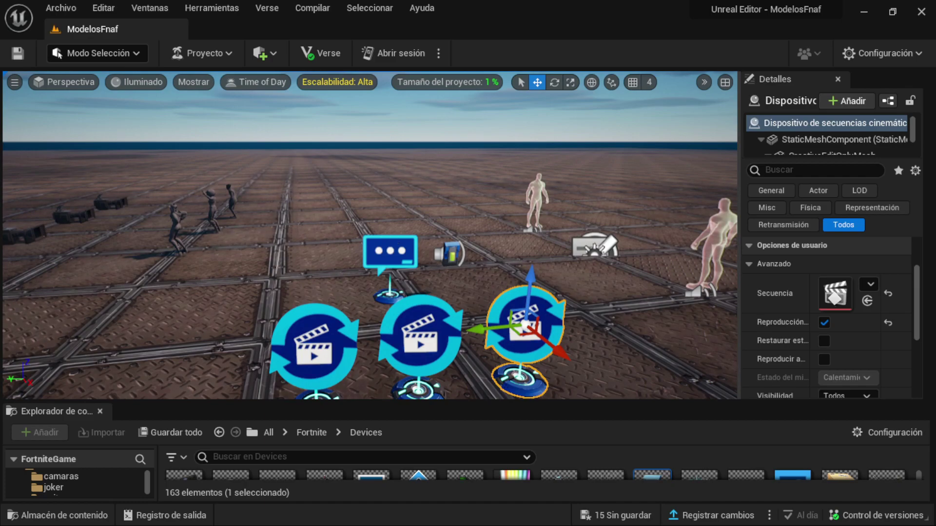
left_click(389, 251)
Title the popup dialog 'CÁMARAS DE SEGURIDAD' and keep its alignment Centrado
right_click_drag(498, 328, 498, 292)
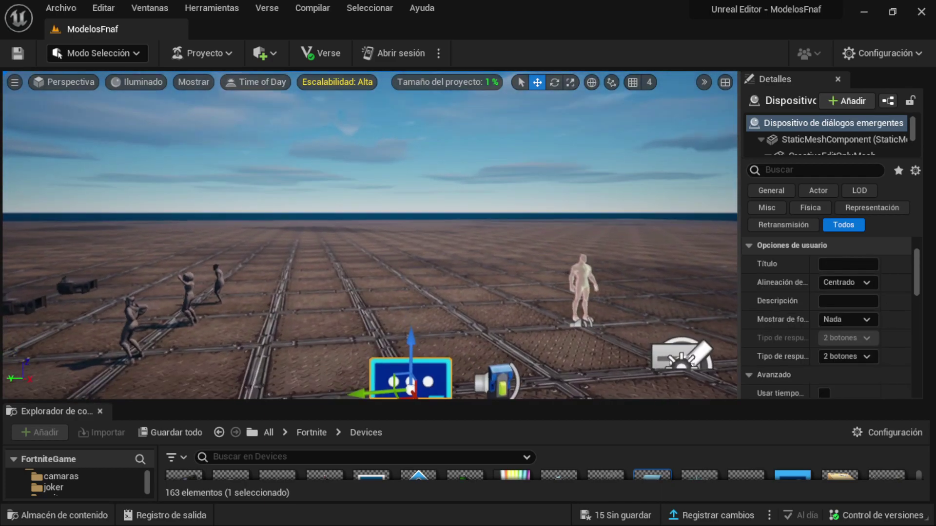
left_click_drag(738, 274, 664, 274)
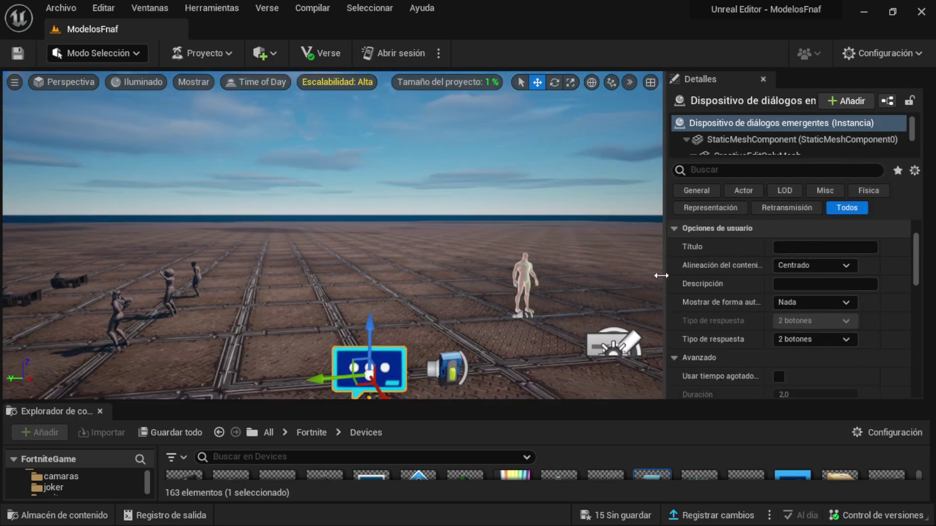
scroll(762, 302, "up", 1)
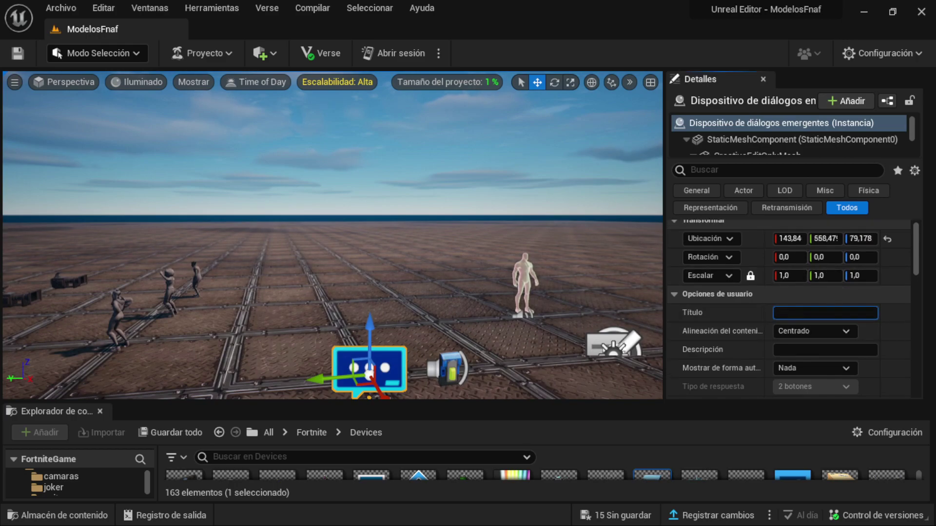
right_click_drag(487, 292, 487, 331)
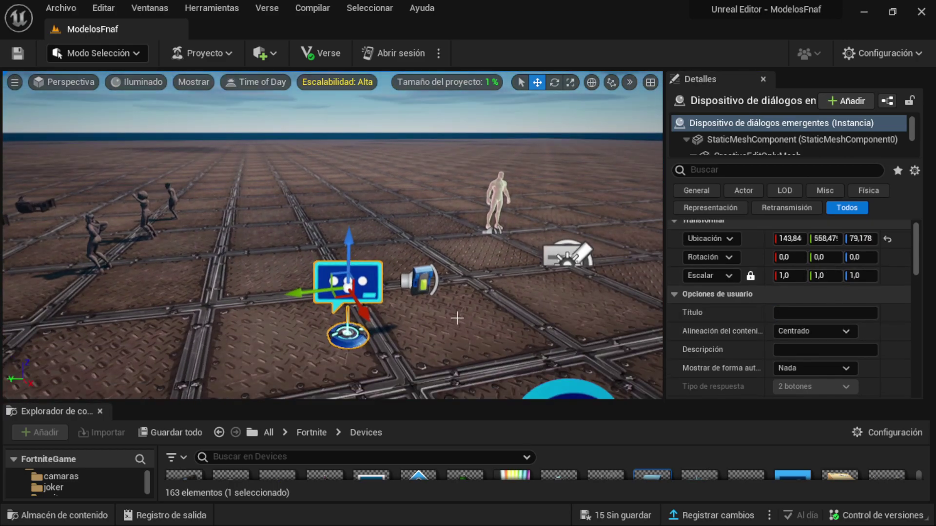
left_click(795, 313)
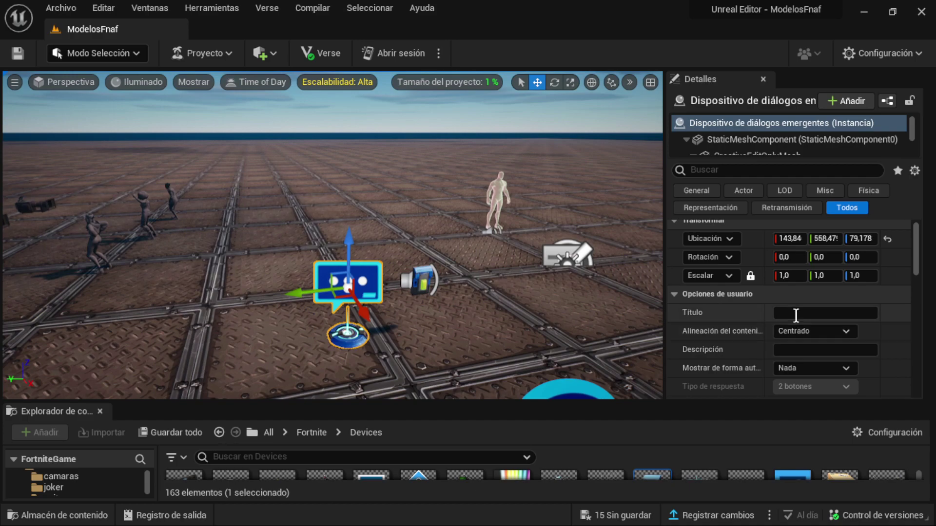
type("CÁMARAS DE SE")
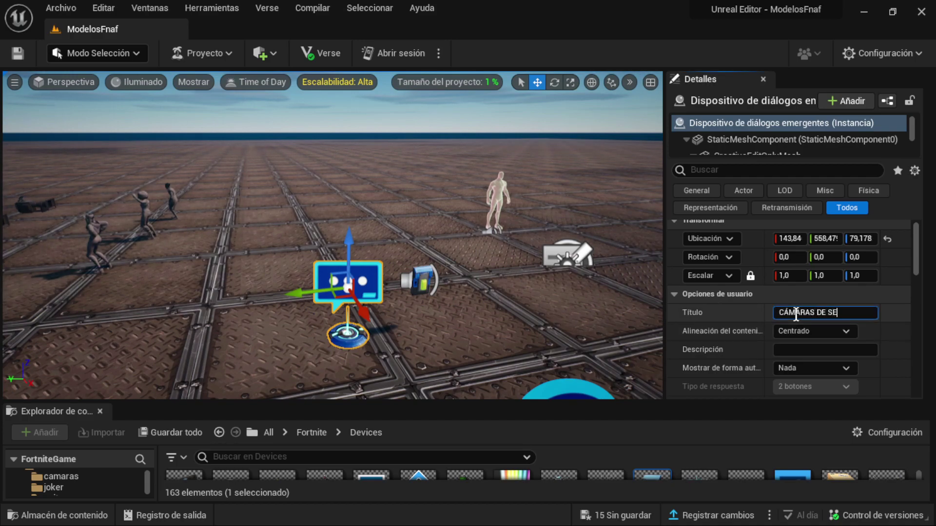
type("GURIDAD")
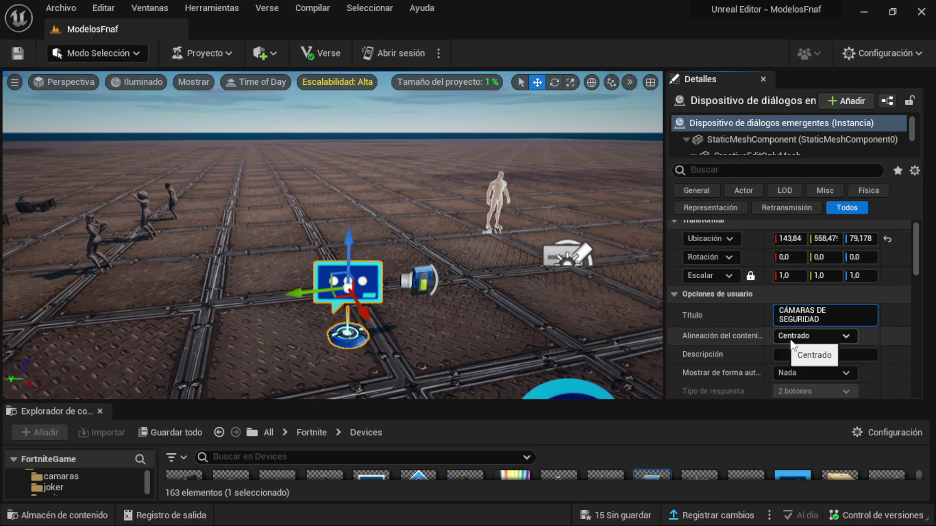
left_click(792, 339)
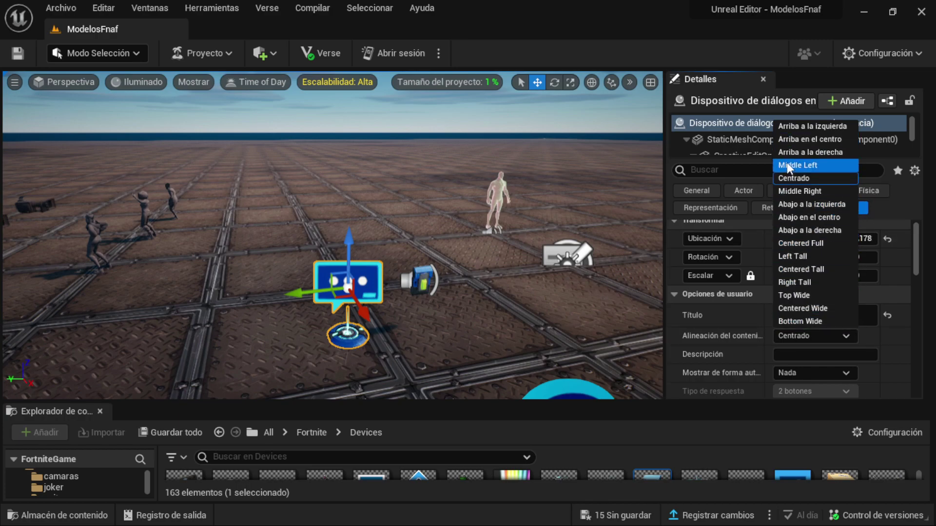
left_click(877, 329)
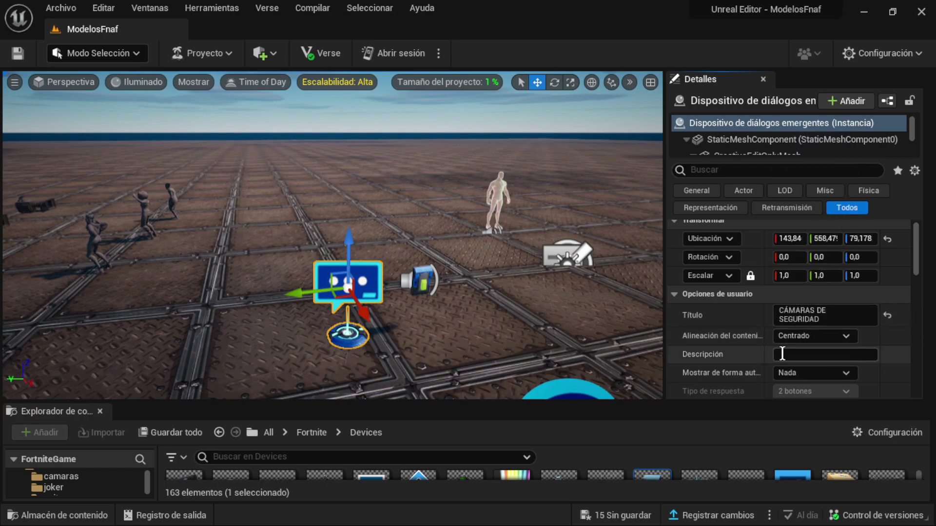
Try the popup's Tipo de respuesta at three, four and then six buttons
scroll(803, 358, "down", 2)
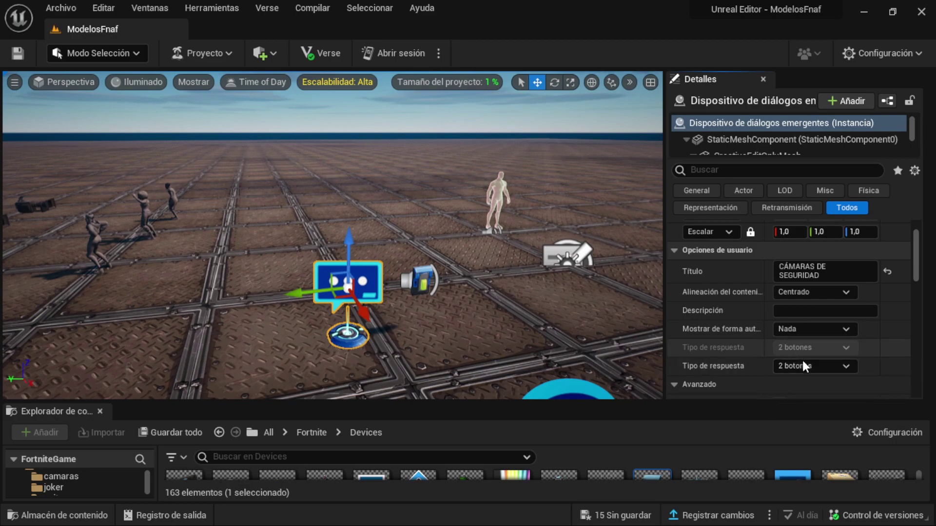
scroll(787, 363, "down", 1)
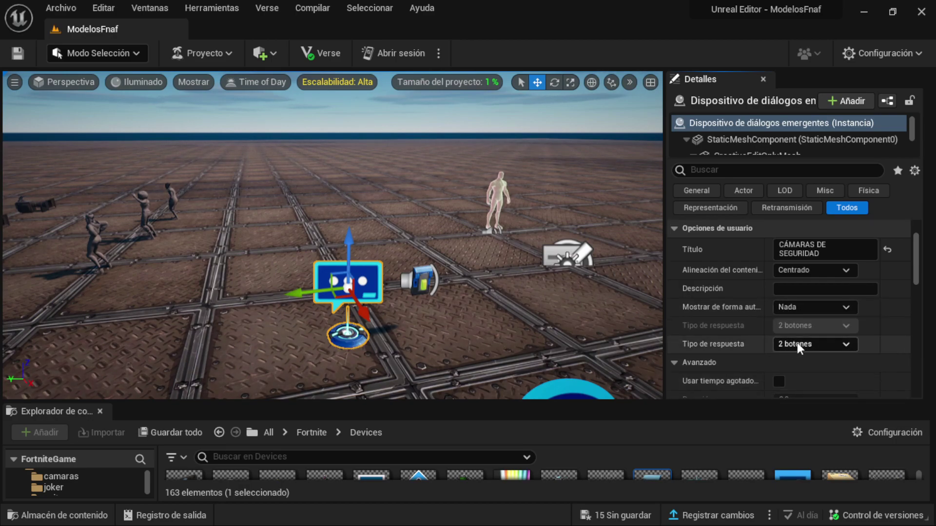
left_click(780, 344)
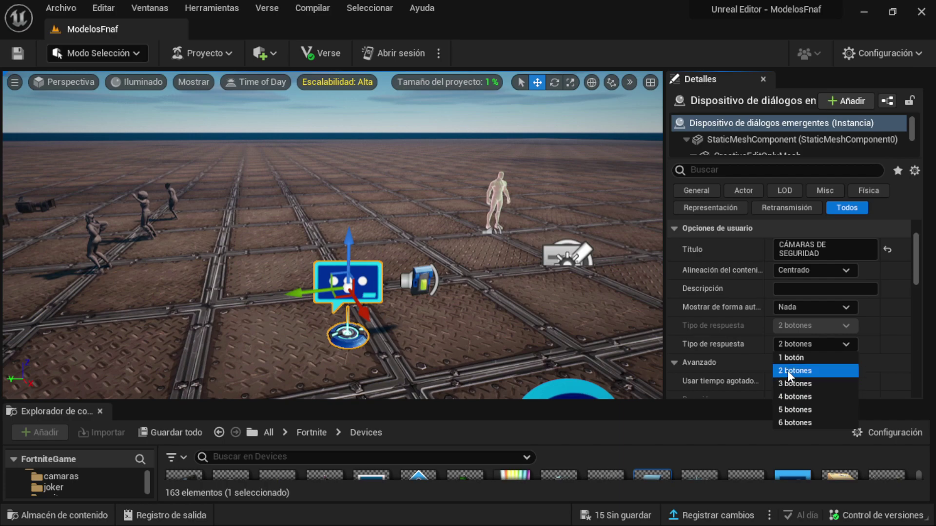
left_click(799, 384)
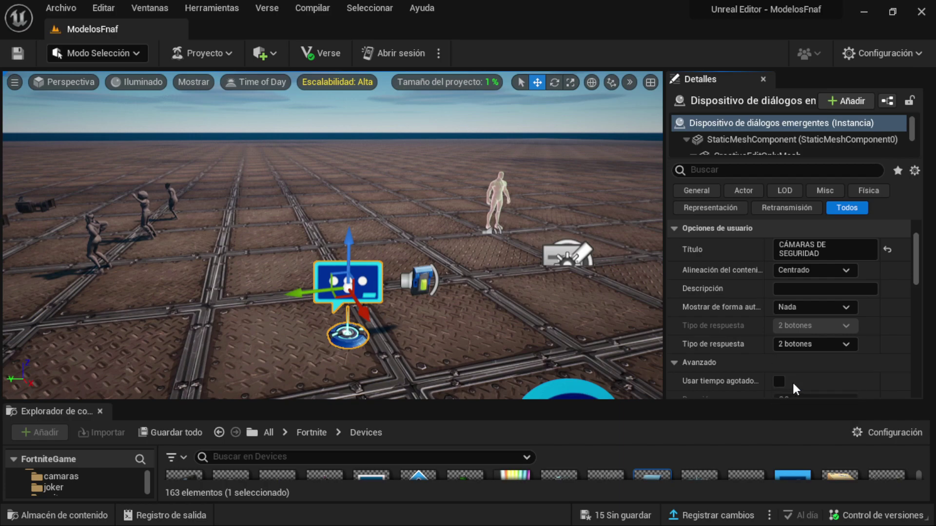
left_click(786, 349)
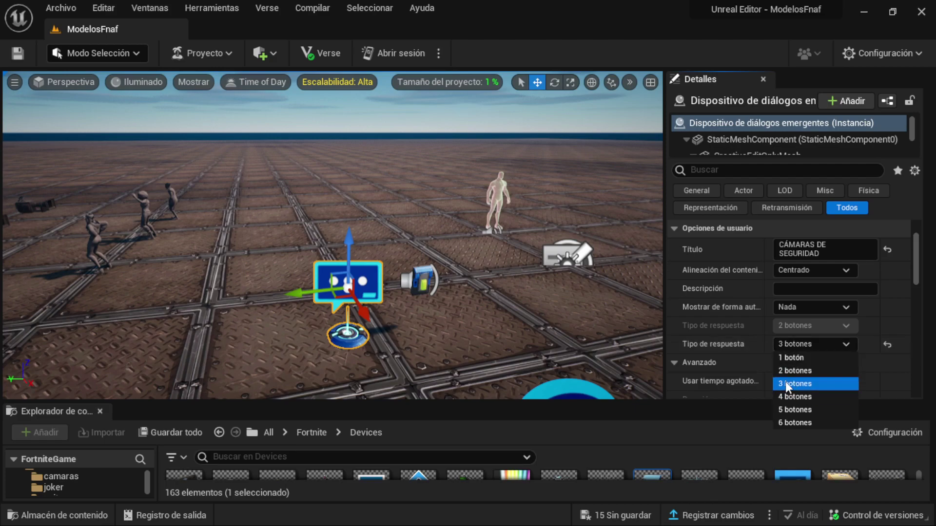
left_click(793, 398)
left_click(805, 346)
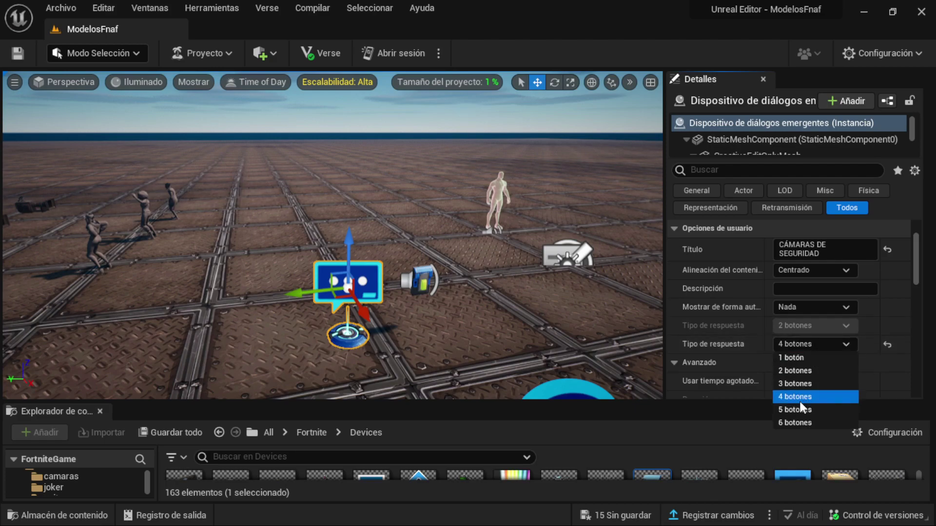
left_click(792, 422)
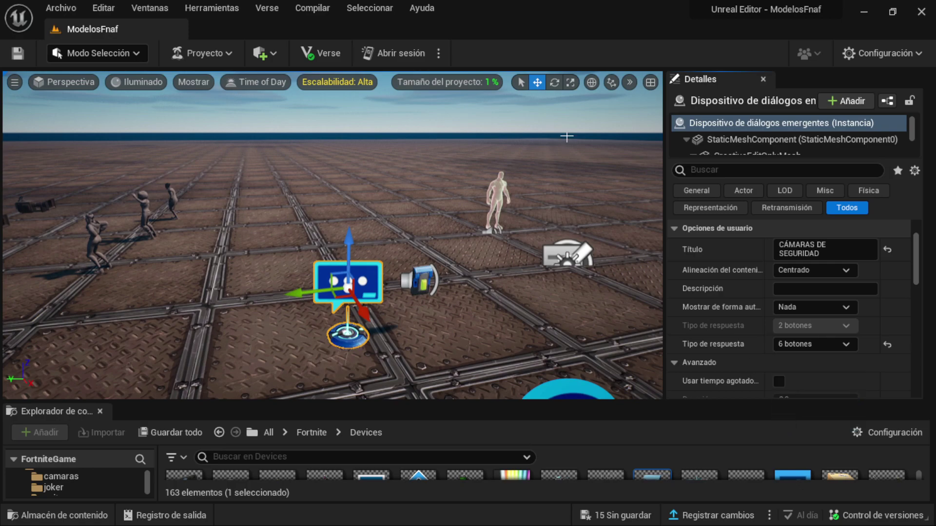
Preview the osito cinematic camera's shot, then reselect the popup dialog device
right_click_drag(341, 244, 292, 209)
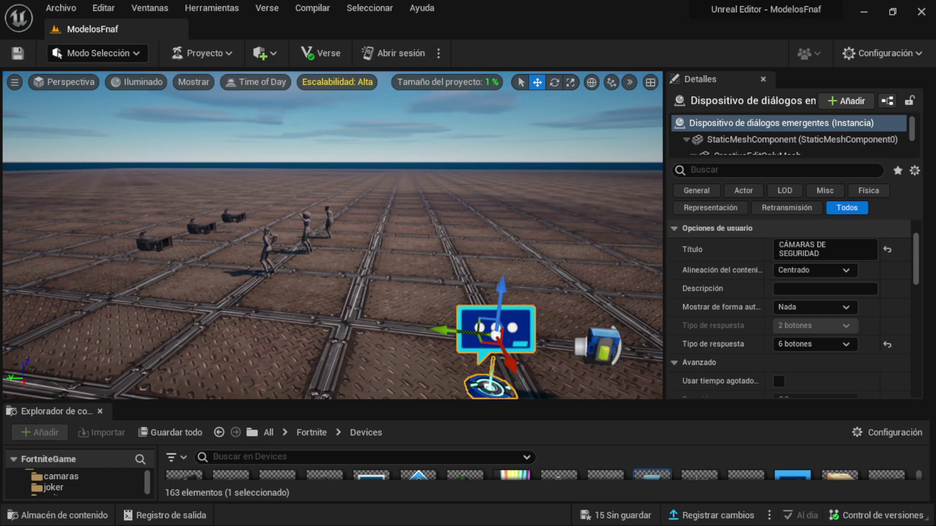
left_click(233, 216)
left_click(200, 226)
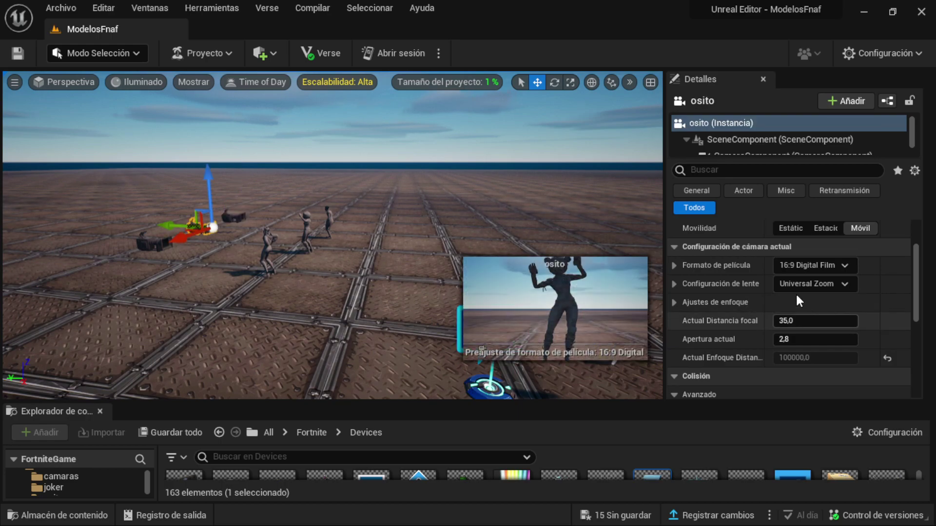
scroll(789, 302, "up", 3)
scroll(790, 302, "down", 2)
scroll(789, 302, "down", 2)
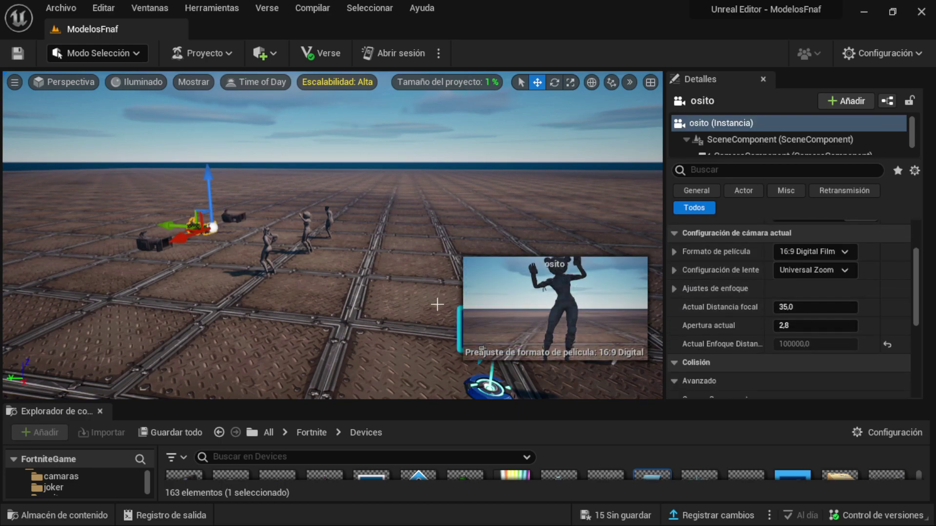
right_click_drag(437, 305, 511, 317)
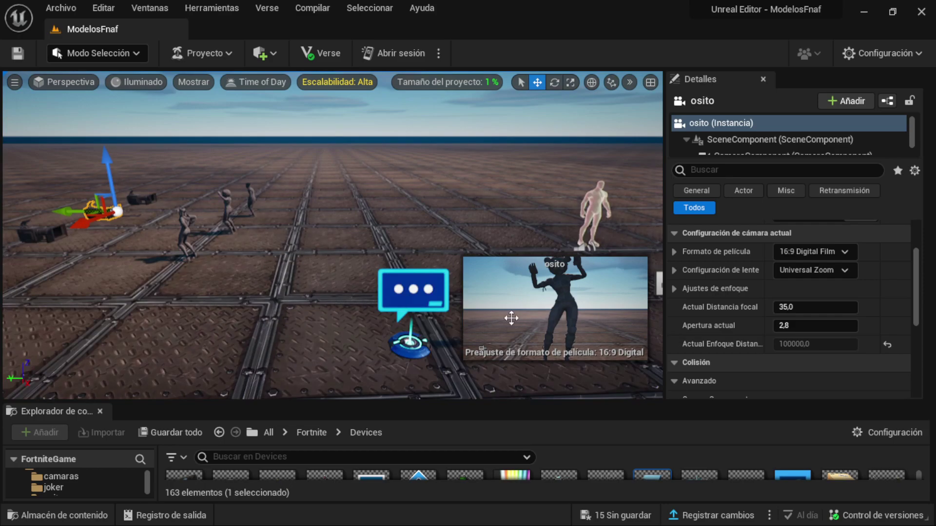
left_click(414, 291)
Set the popup back to 4 response buttons and expand its Avanzado section
left_click(814, 326)
left_click(799, 379)
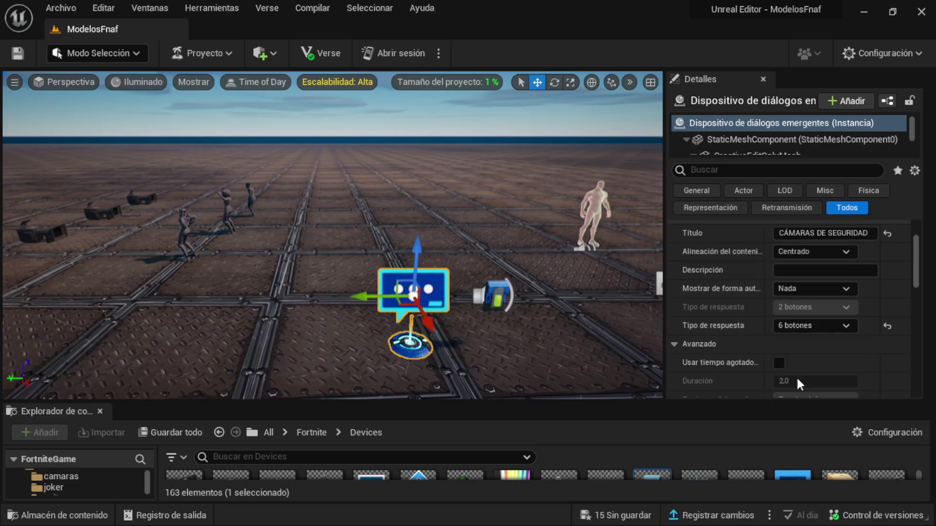
key("ctrl+z")
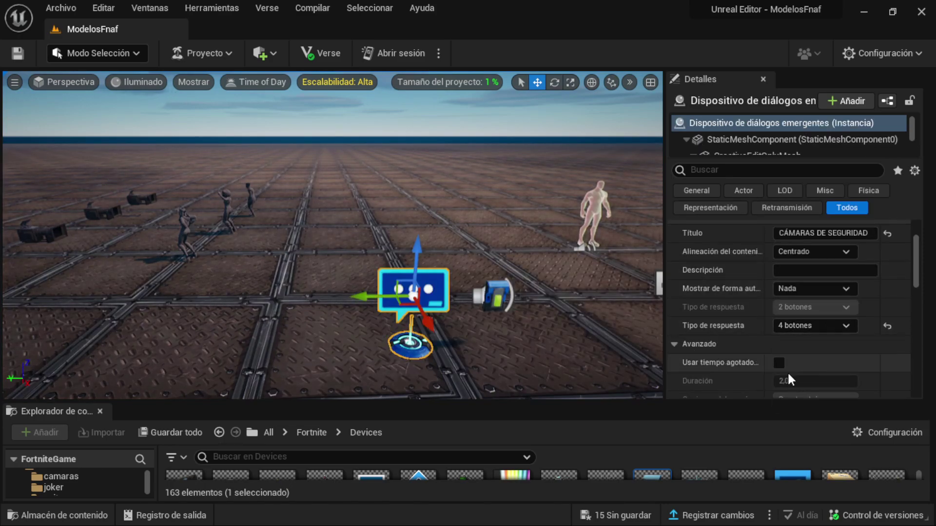
scroll(788, 371, "down", 1)
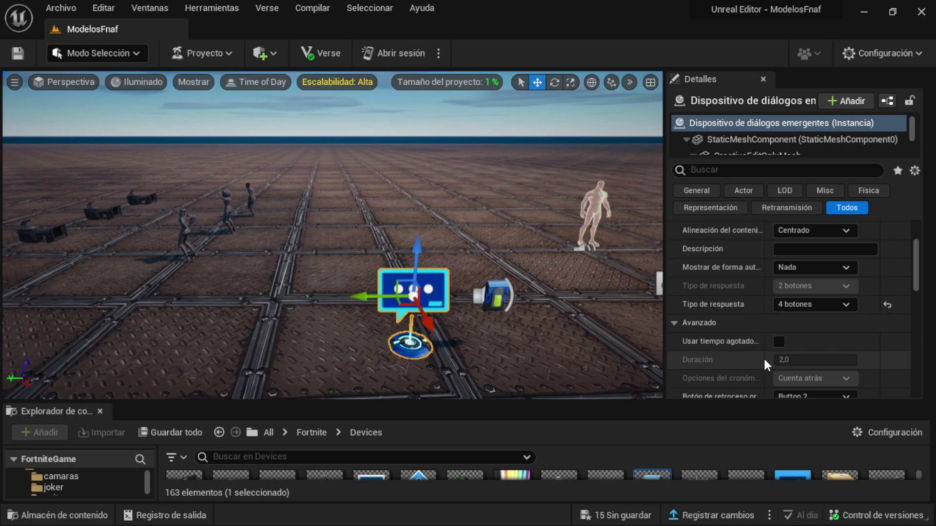
left_click(682, 321)
scroll(756, 325, "down", 5)
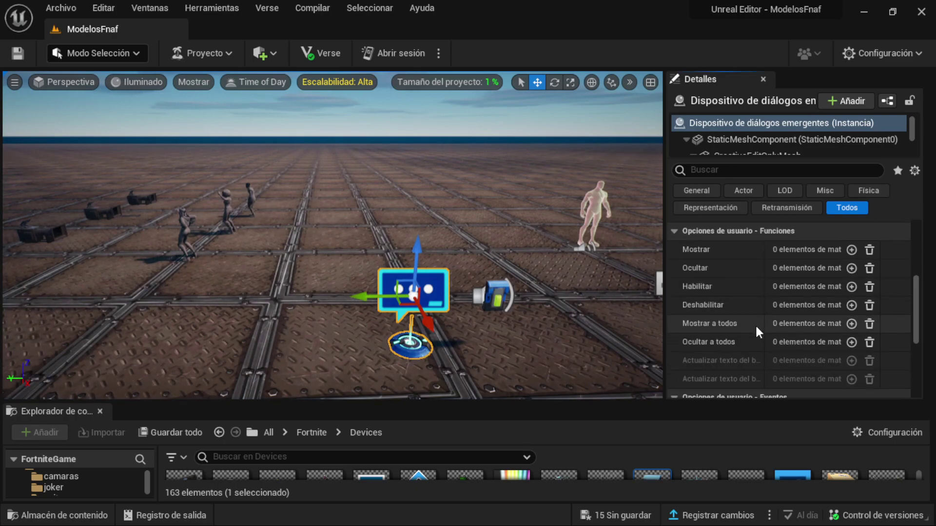
scroll(756, 327, "up", 6)
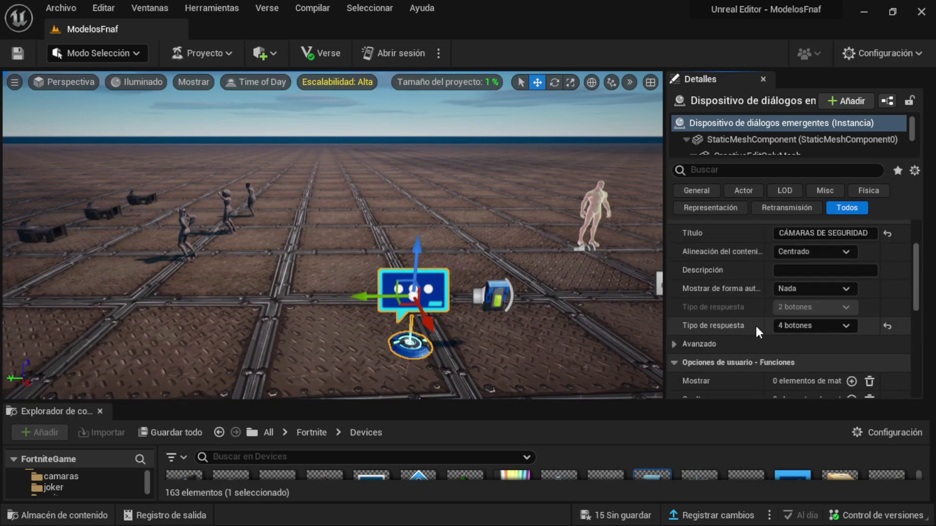
left_click(686, 342)
scroll(768, 326, "down", 1)
scroll(782, 326, "down", 3)
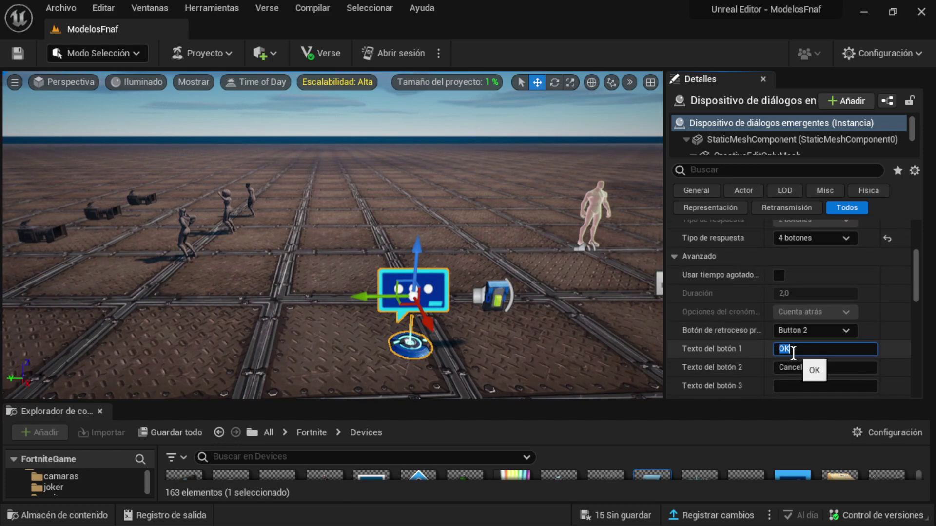
scroll(793, 352, "down", 1)
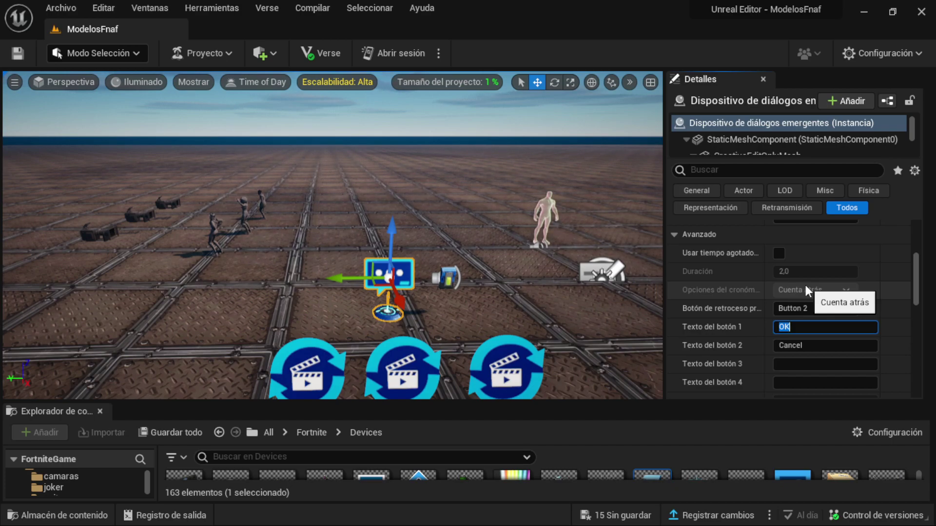
Label the popup's response buttons JOKER, OSO and RUBY
type("JOKER")
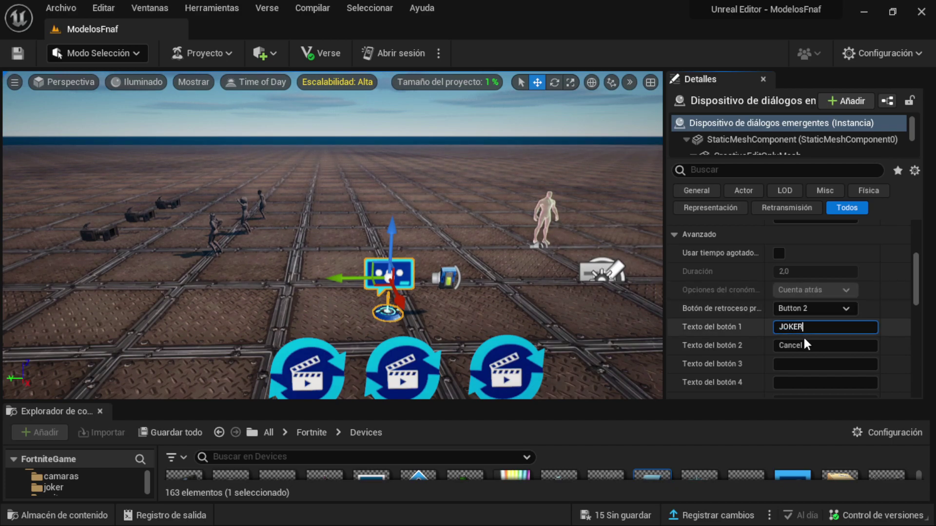
left_click(805, 345)
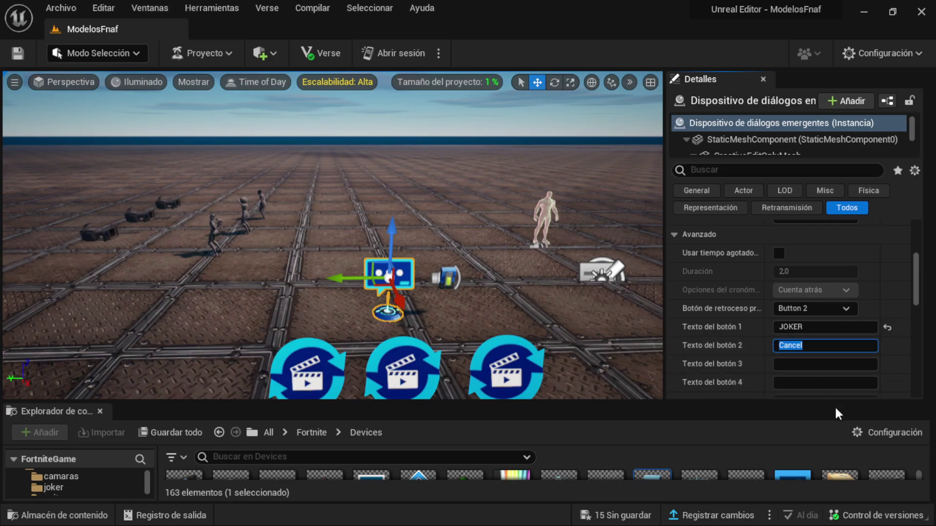
type("OSO")
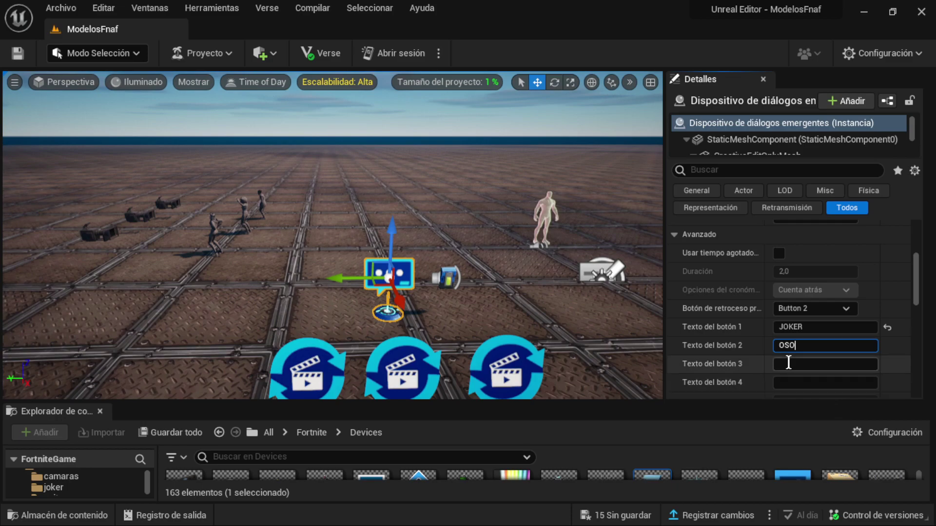
left_click(788, 363)
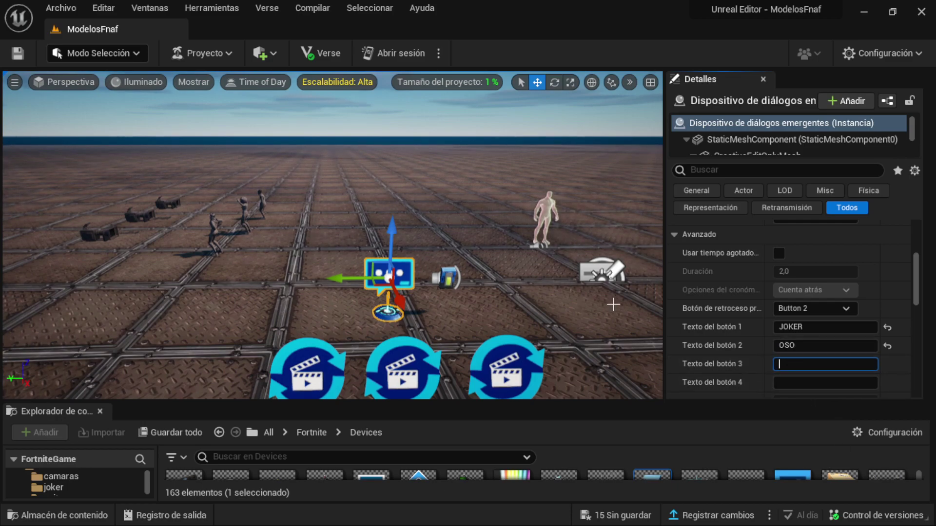
type("RUBY")
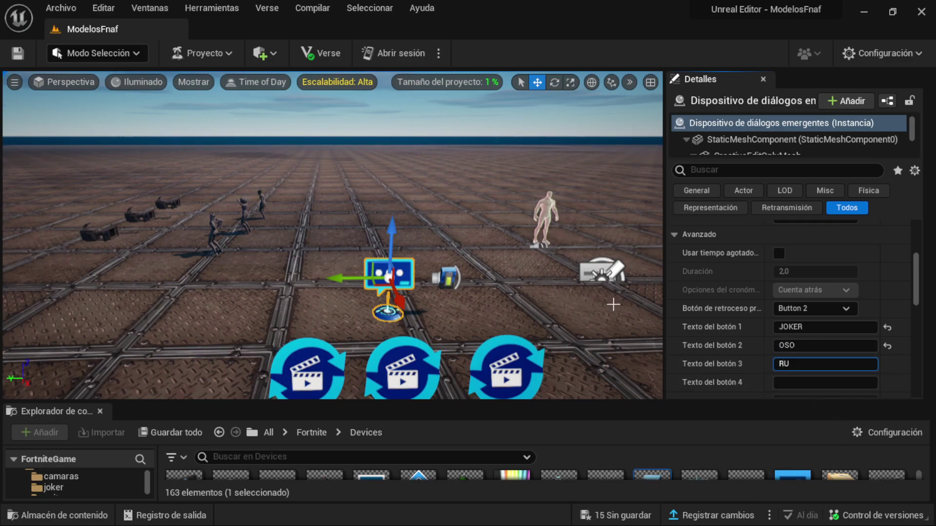
left_click(792, 384)
type("SALIR")
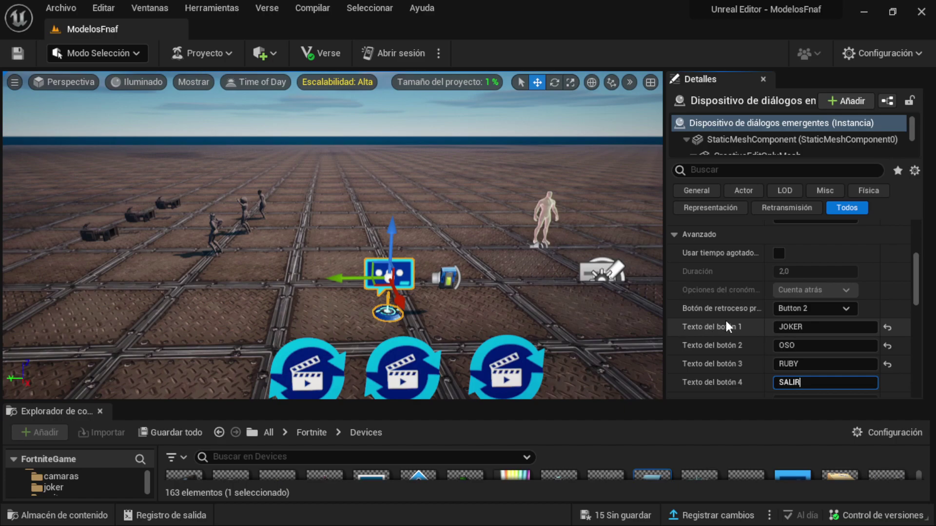
Make the fourth button the back button labelled SALIR and set dialog opacity to 50
left_click(811, 305)
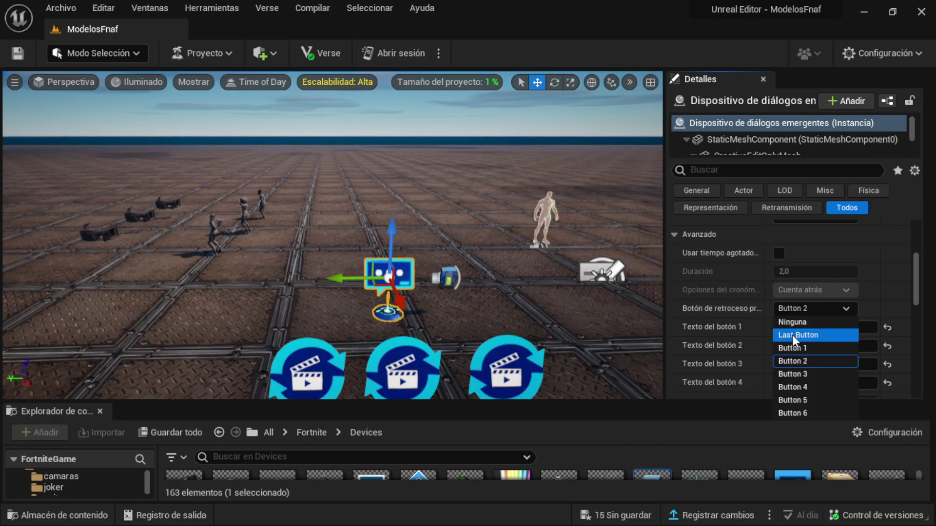
left_click(792, 335)
scroll(838, 373, "down", 2)
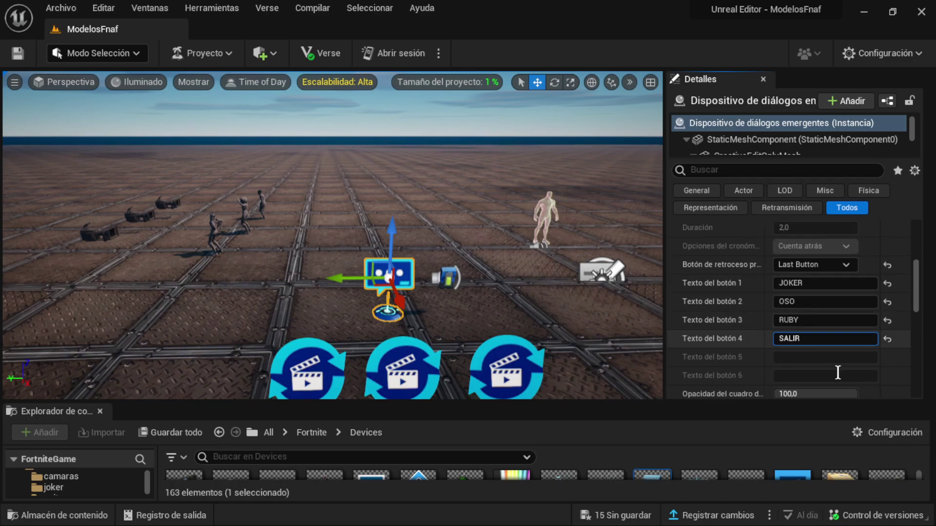
scroll(780, 343, "down", 2)
scroll(773, 339, "down", 1)
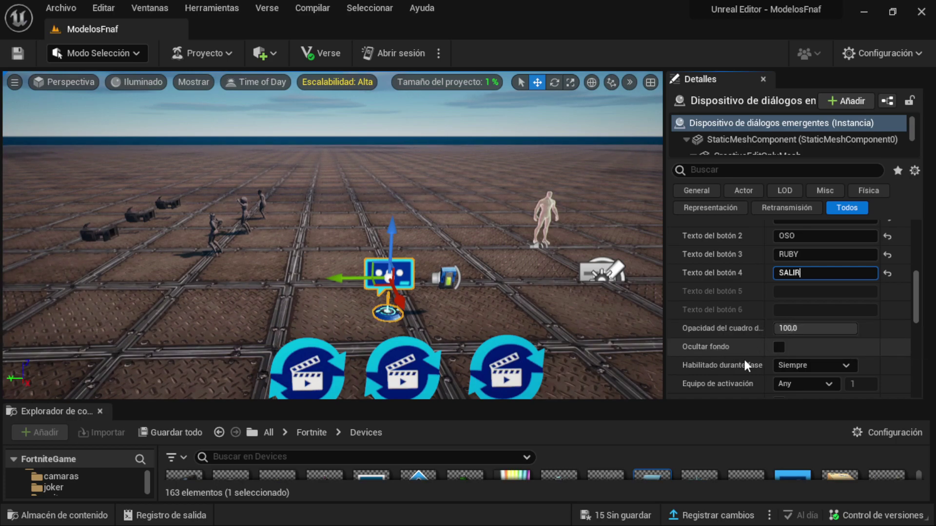
key("Tab")
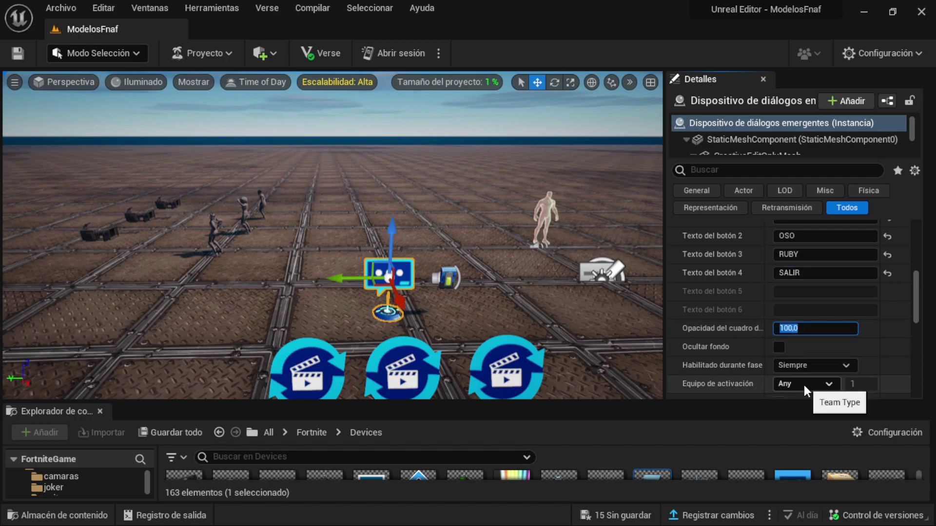
type("50")
key("Return")
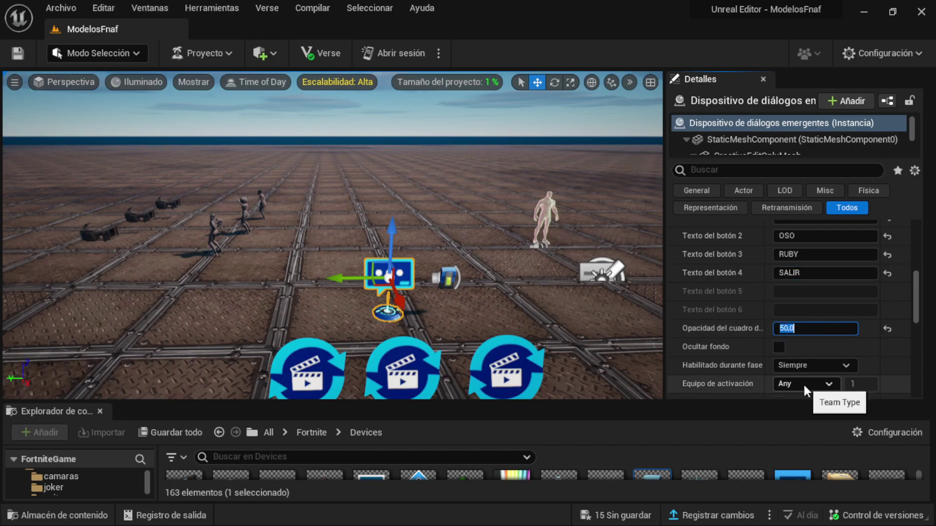
scroll(823, 360, "down", 1)
scroll(781, 327, "down", 2)
scroll(798, 345, "down", 1)
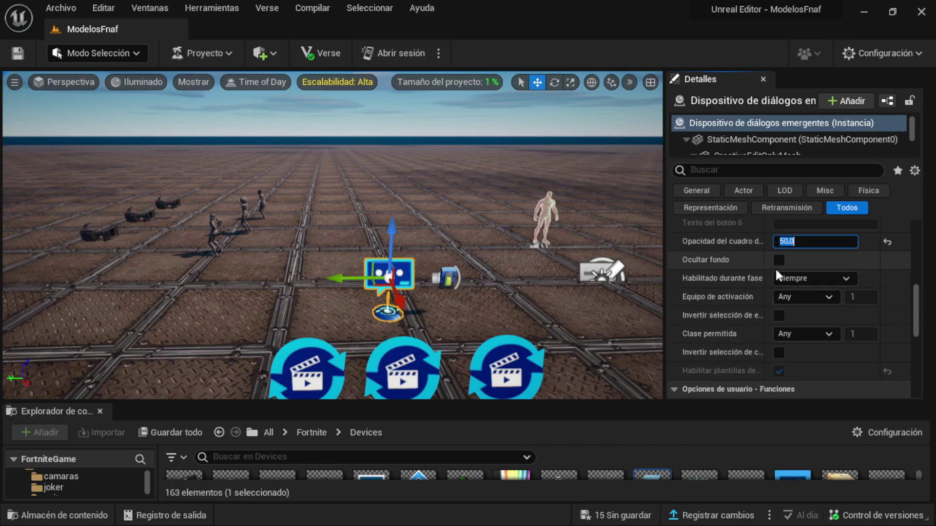
scroll(788, 341, "down", 3)
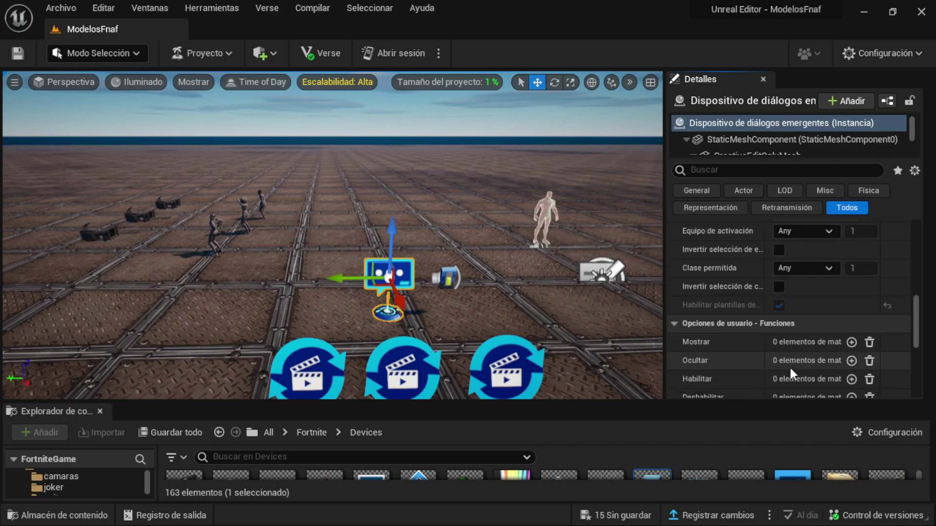
Add a Mostrar trigger Índice [0]: the button device's On Interact
left_click(852, 343)
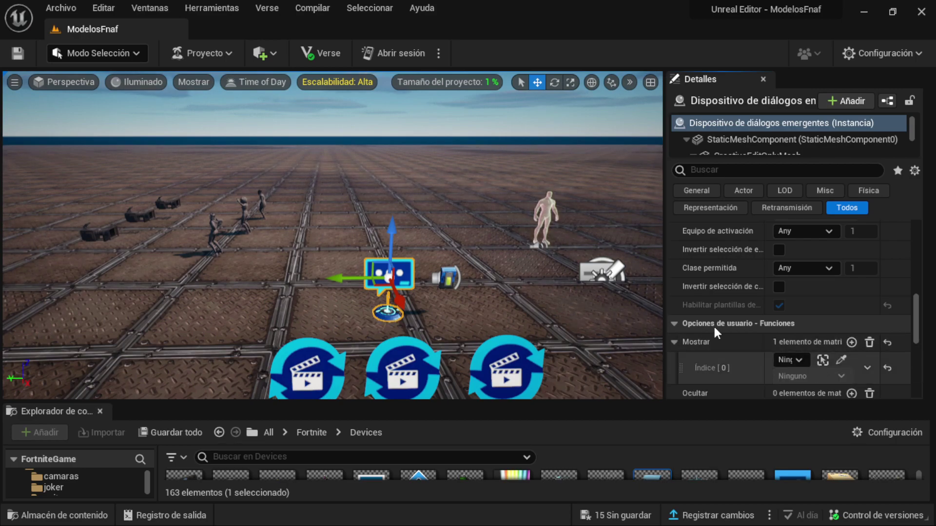
left_click_drag(665, 328, 618, 328)
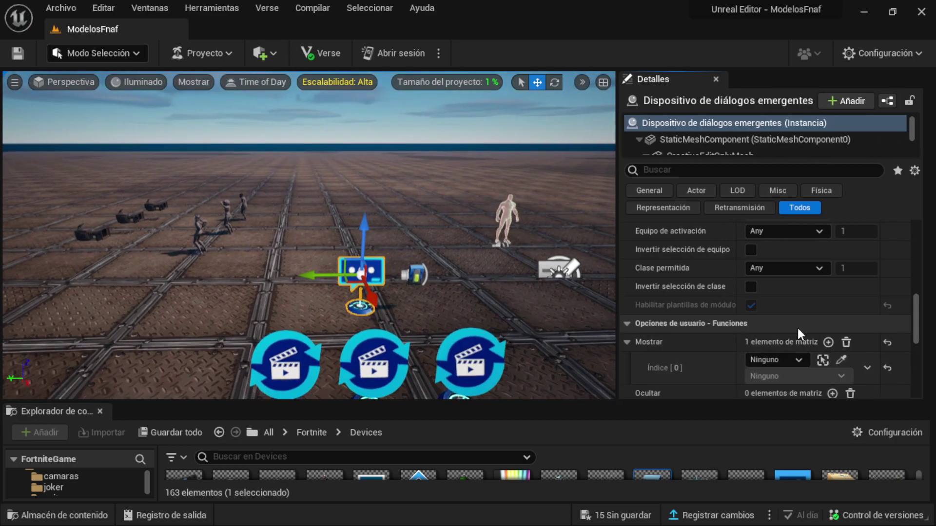
left_click(841, 361)
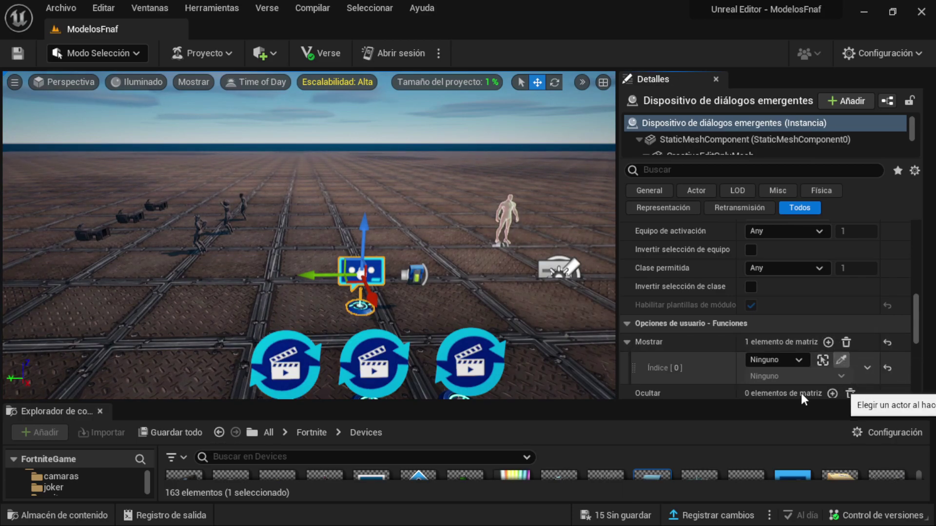
left_click(415, 275)
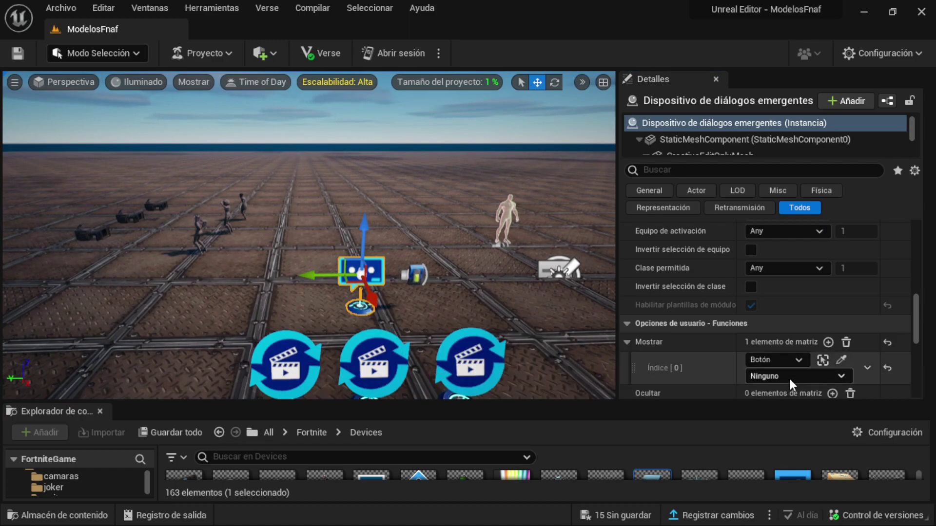
left_click(788, 377)
left_click(783, 404)
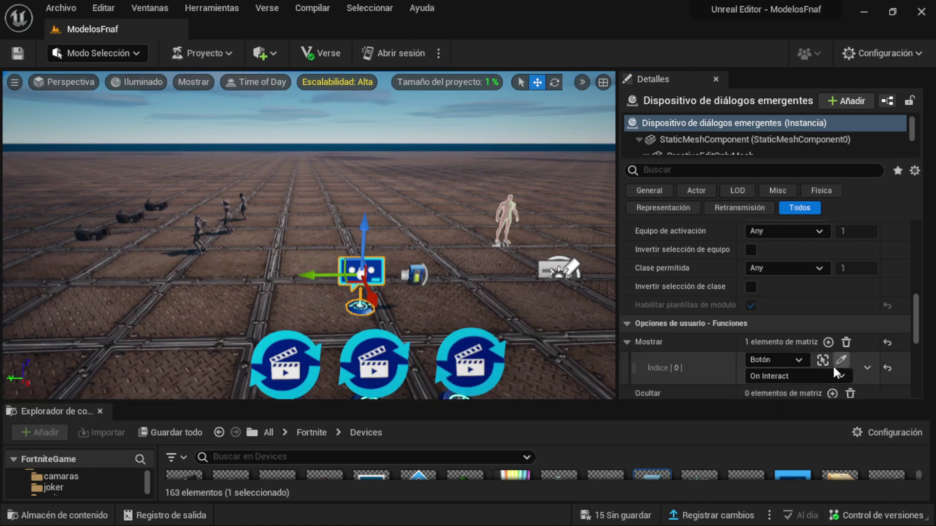
scroll(832, 365, "down", 2)
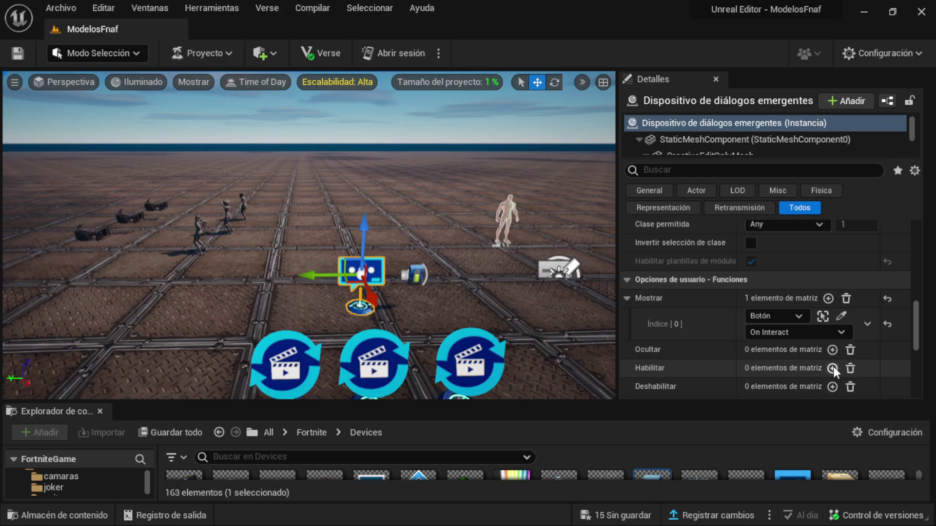
Add a Mostrar trigger Índice [1]: the popup dialog's own On Responding Button 1
left_click(825, 300)
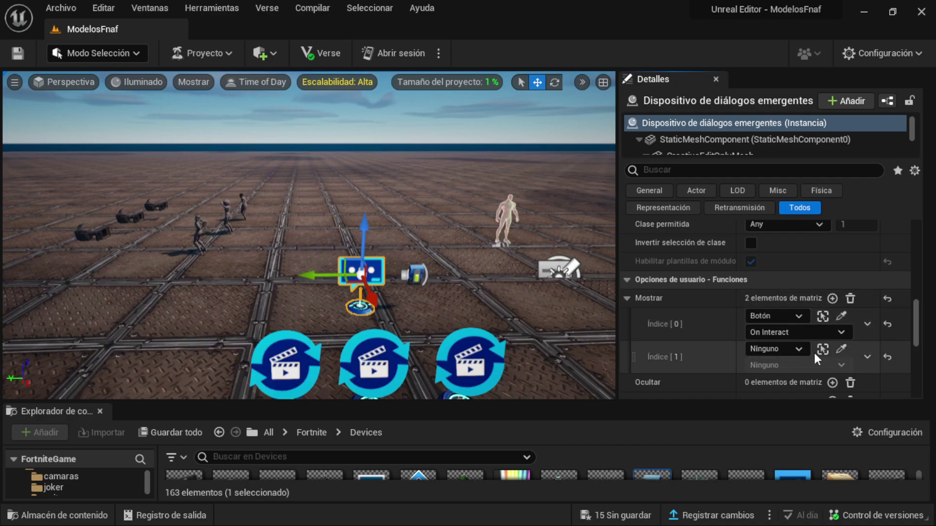
left_click(842, 350)
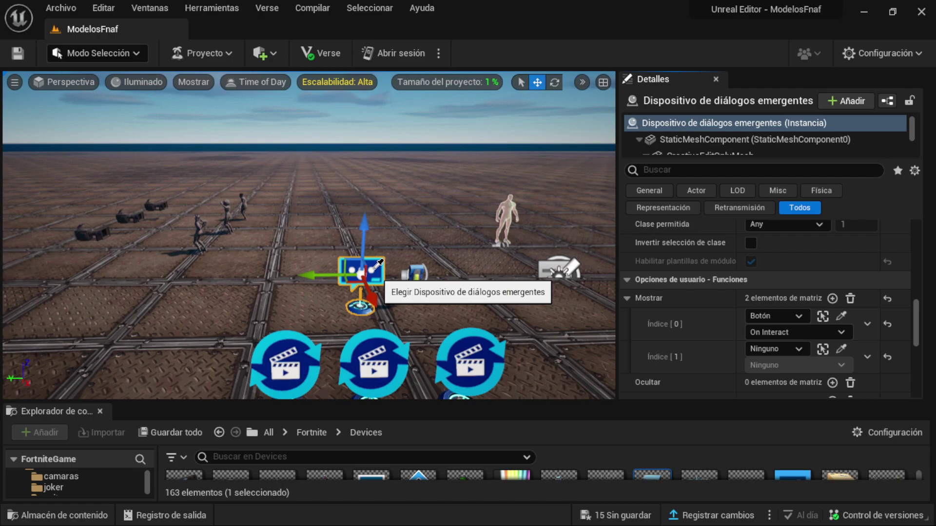
left_click(377, 265)
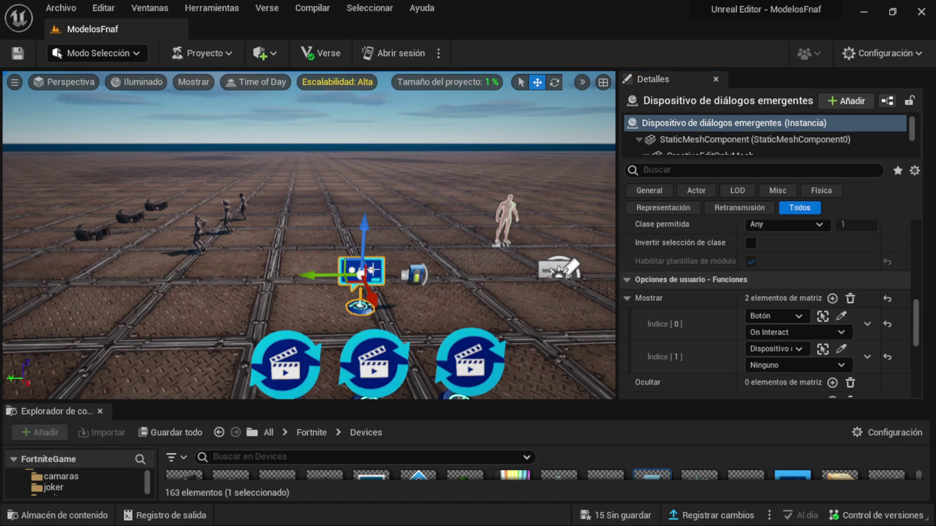
left_click(782, 365)
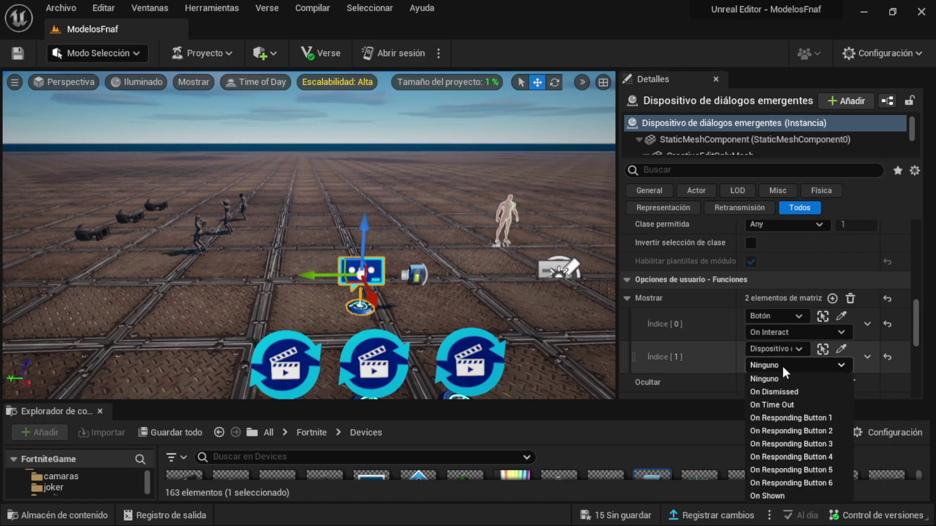
left_click(799, 417)
scroll(820, 345, "down", 1)
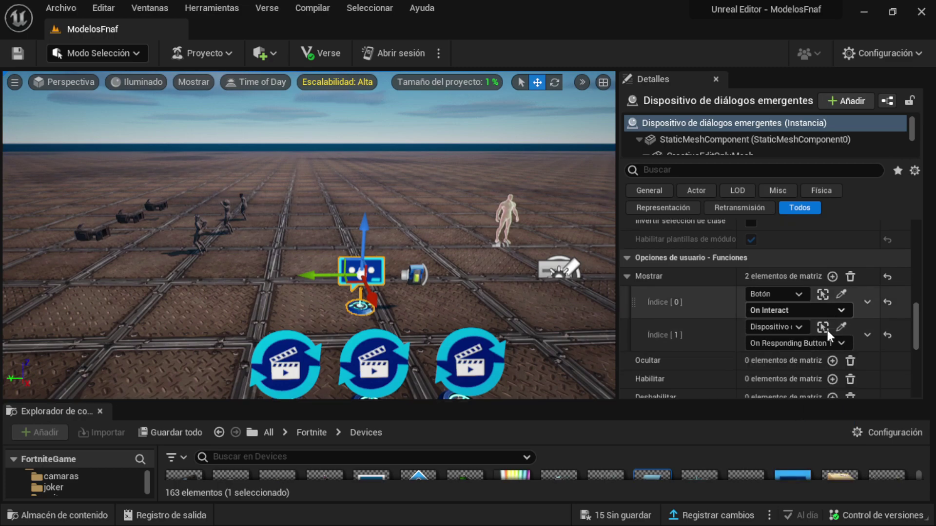
Add Mostrar trigger Índice [2] using the popup dialog's On Responding Button 2
left_click(832, 277)
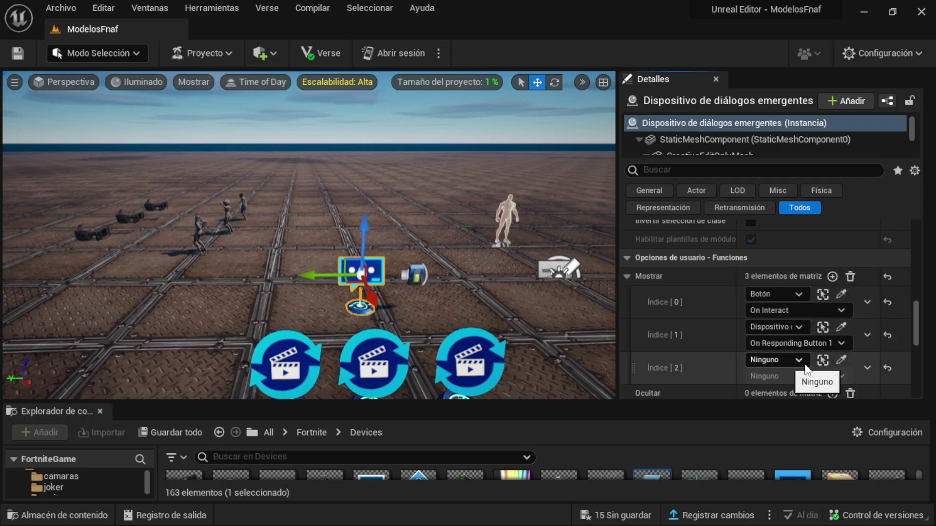
left_click(840, 360)
left_click(377, 263)
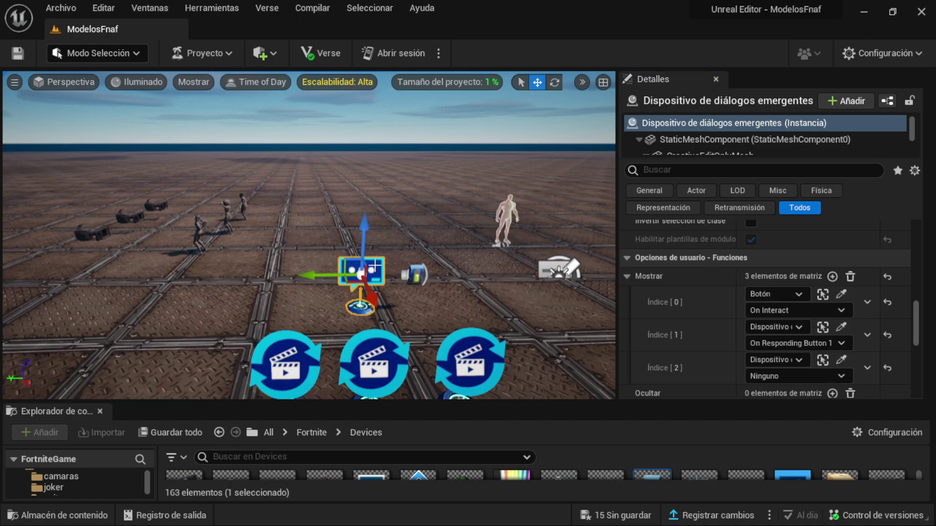
left_click(780, 375)
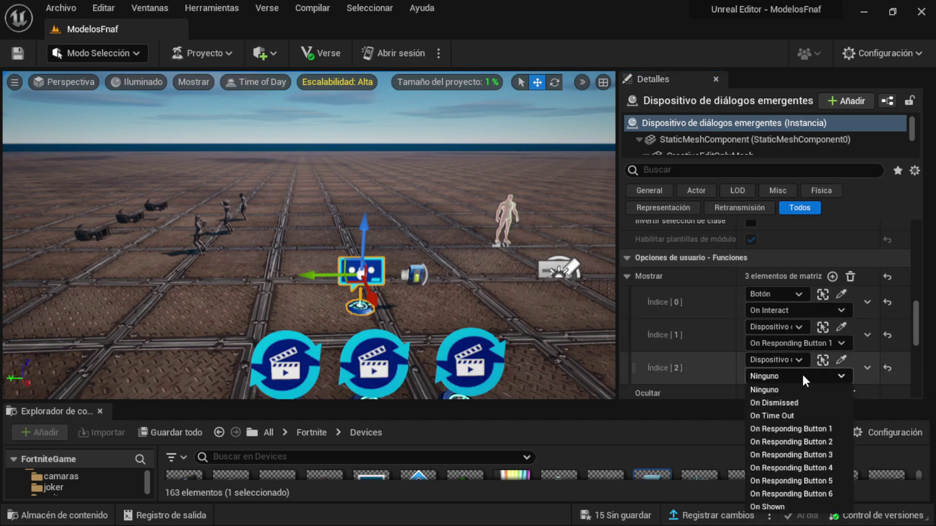
left_click(782, 440)
scroll(800, 361, "down", 1)
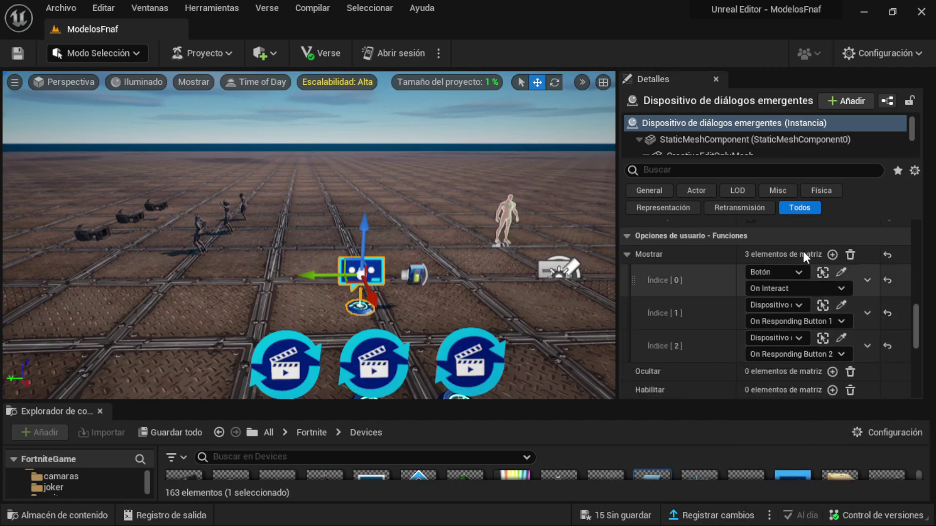
Add Mostrar trigger Índice [3] using the popup dialog's On Responding Button 3
left_click(832, 255)
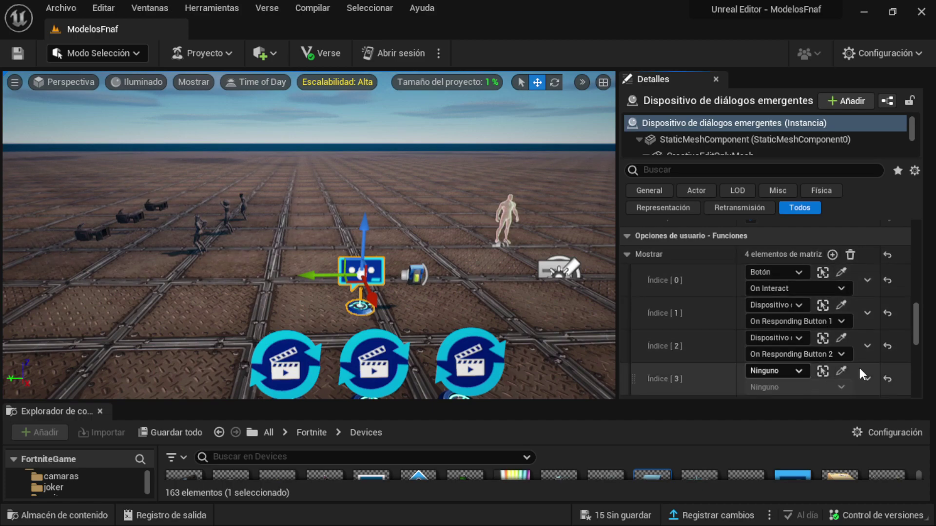
left_click(841, 373)
left_click(385, 269)
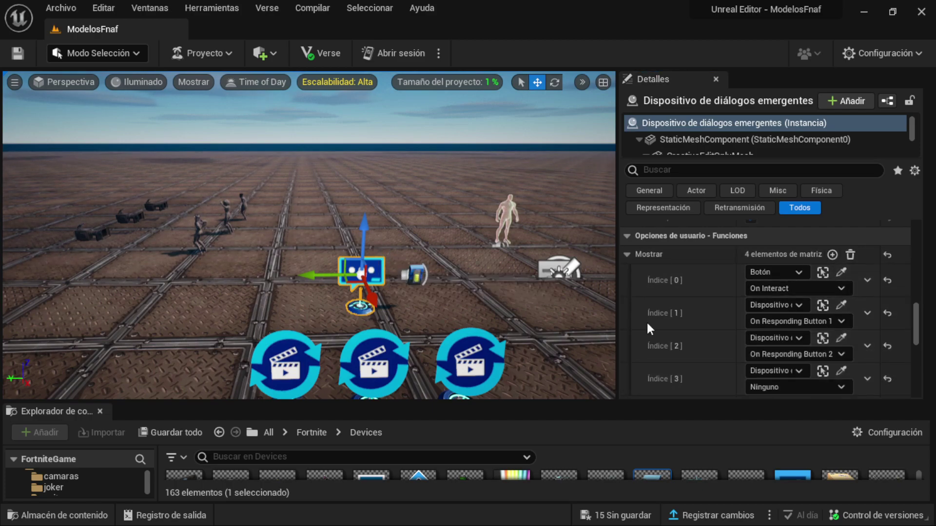
left_click(765, 385)
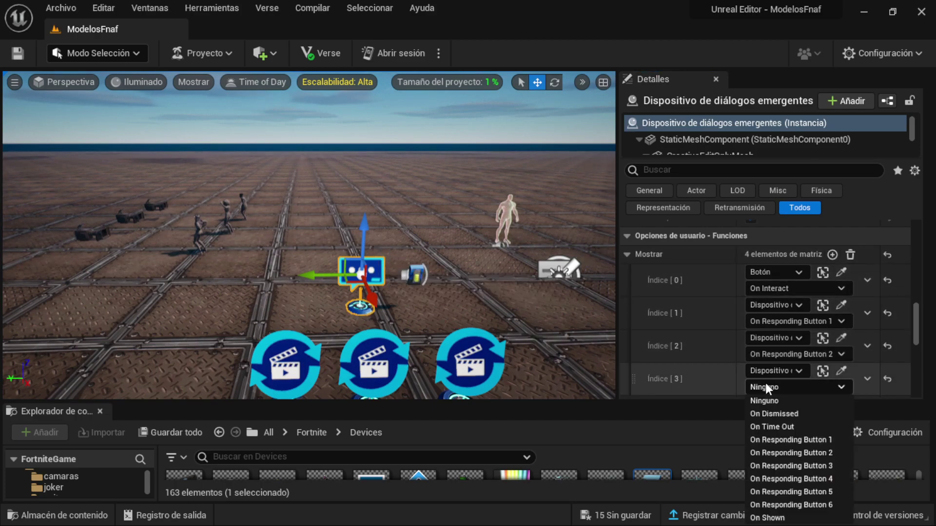
left_click(792, 465)
scroll(837, 335, "down", 1)
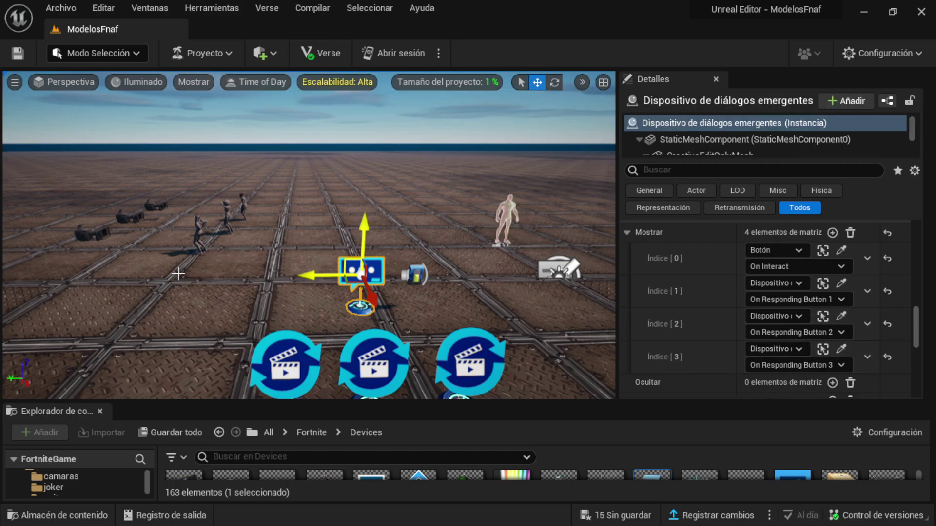
scroll(829, 331, "down", 3)
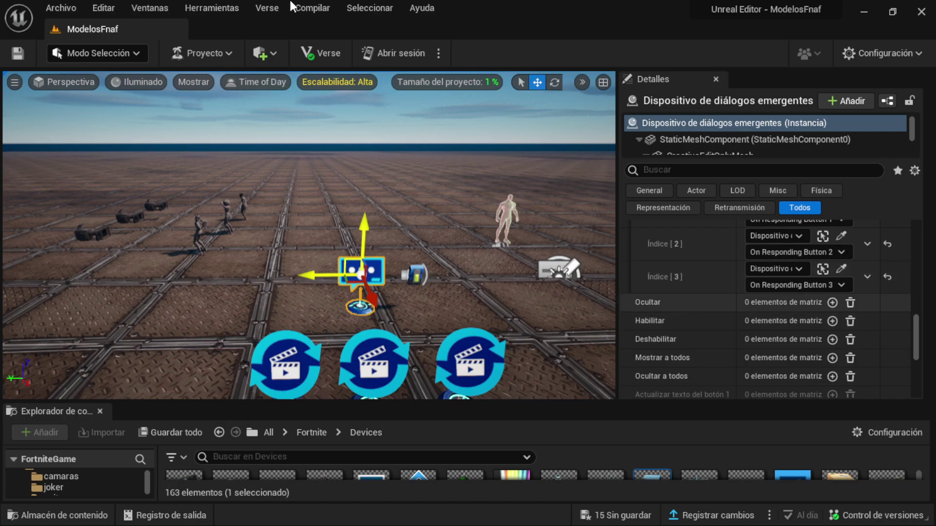
scroll(673, 307, "up", 3)
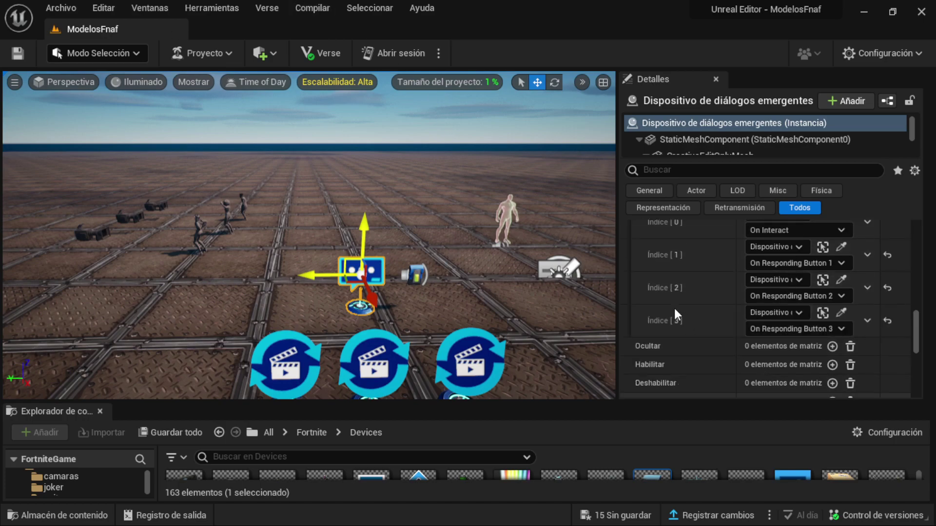
scroll(689, 316, "up", 2)
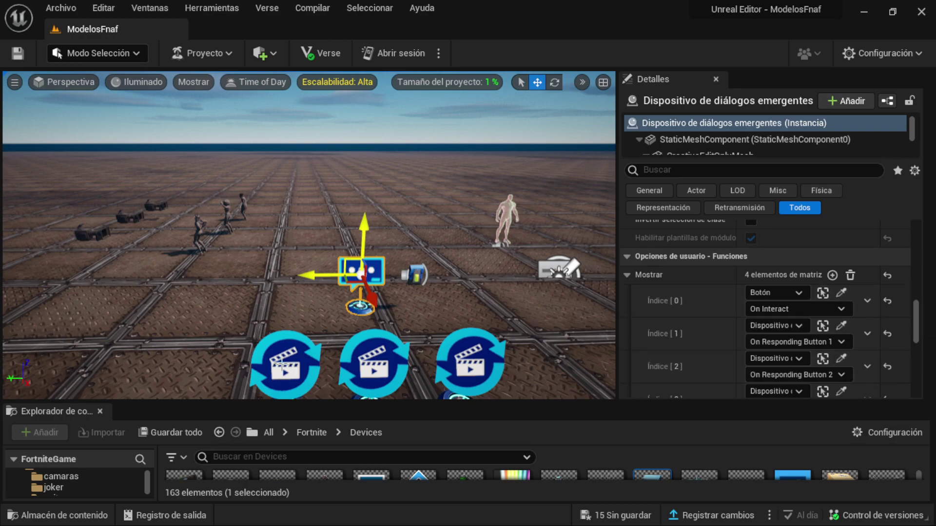
Set the leftmost cinematic device's Reproducir función [0] to the popup's On Responding Button 1
left_click(288, 369)
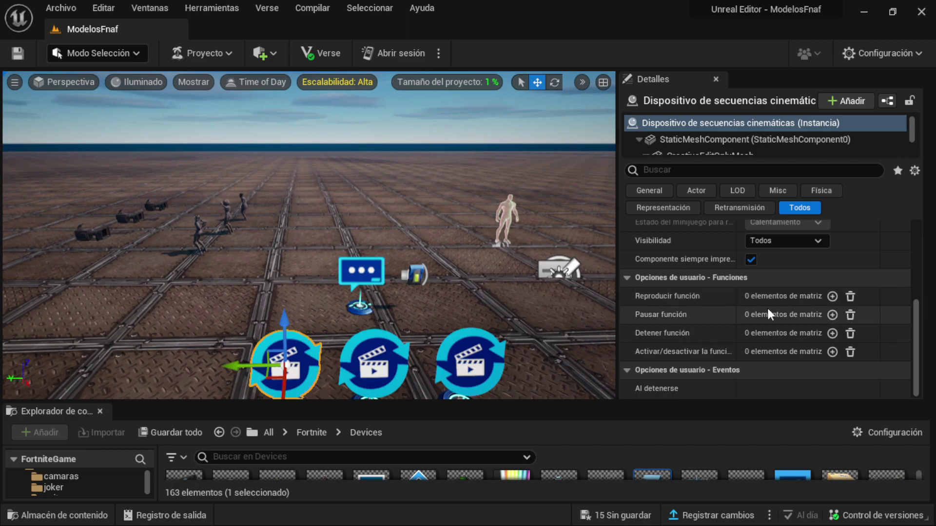
left_click(833, 295)
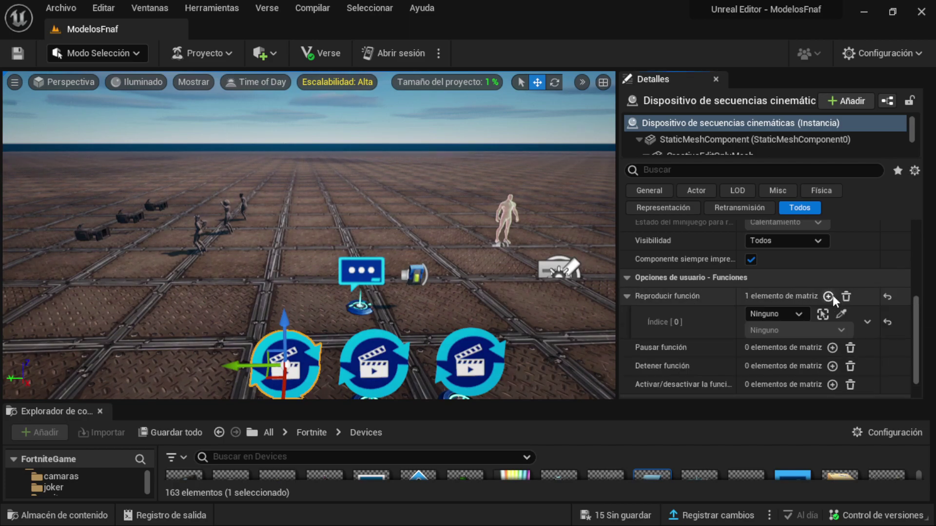
left_click(841, 314)
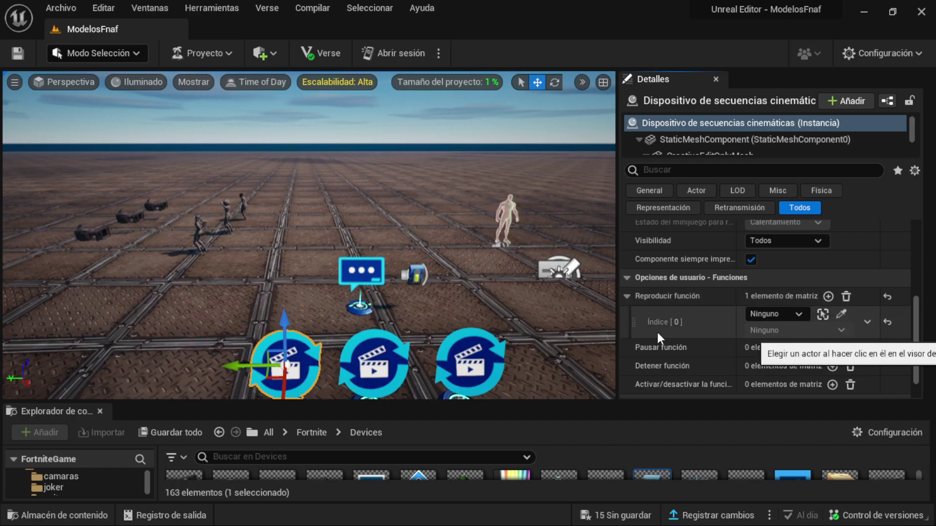
left_click(365, 263)
left_click(763, 335)
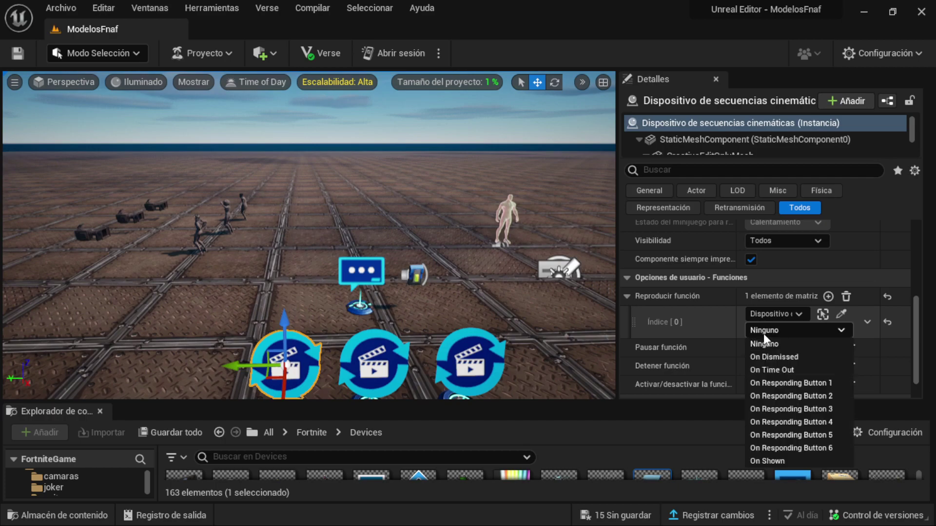
left_click(790, 384)
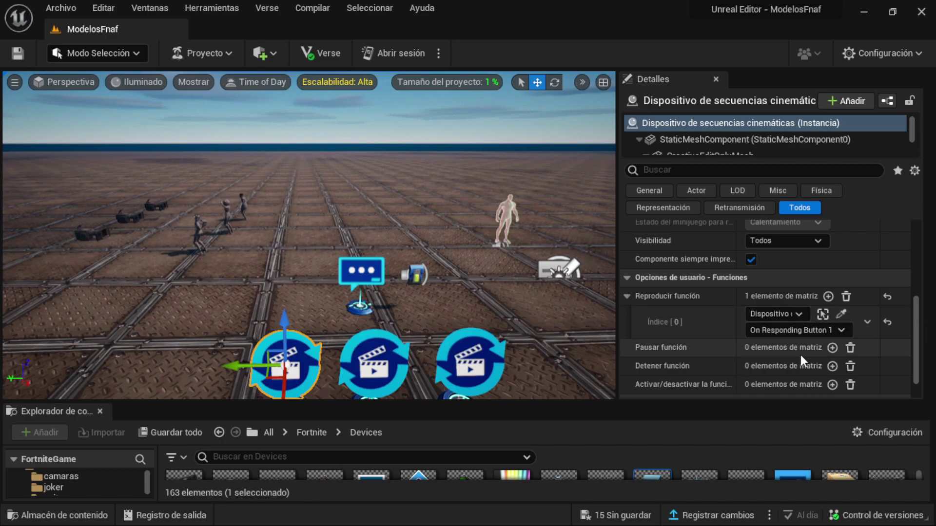
Add a Detener función entry triggered by the popup dialog's On Responding Button 2
left_click(832, 366)
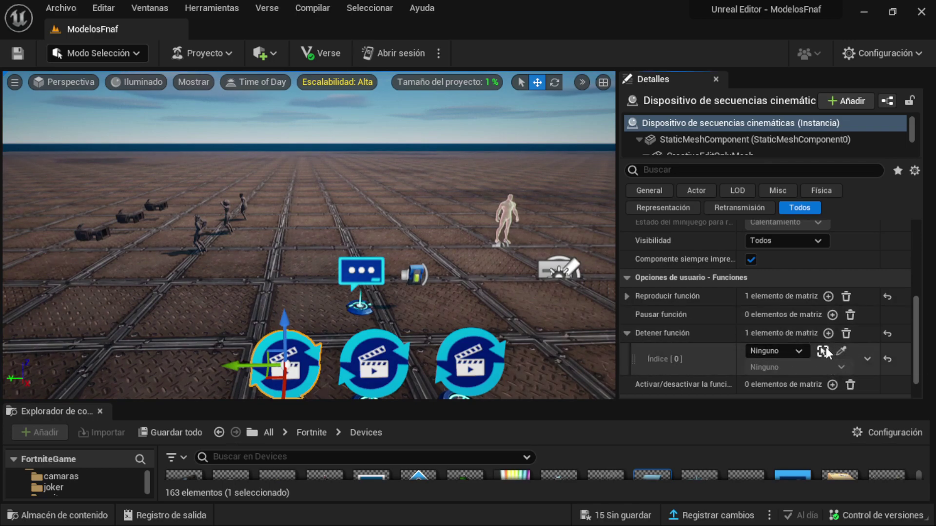
scroll(826, 347, "down", 1)
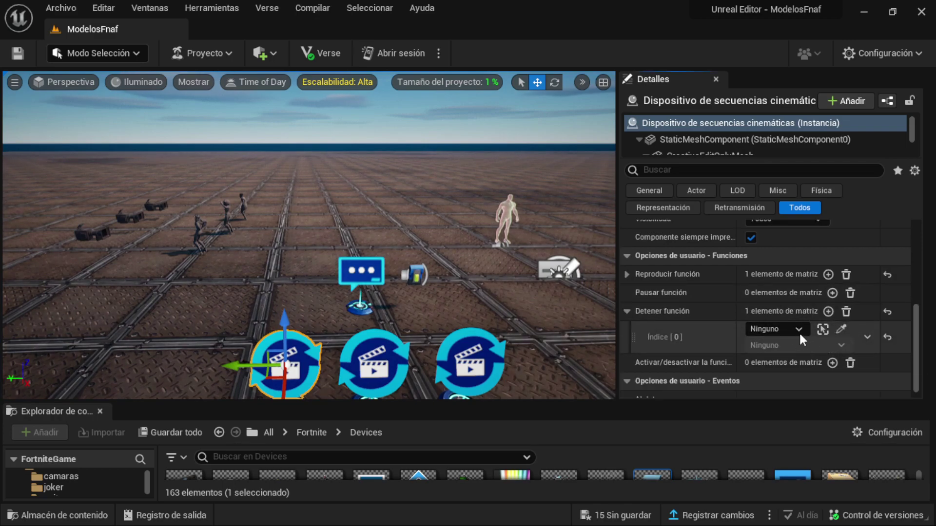
left_click(841, 329)
left_click(361, 277)
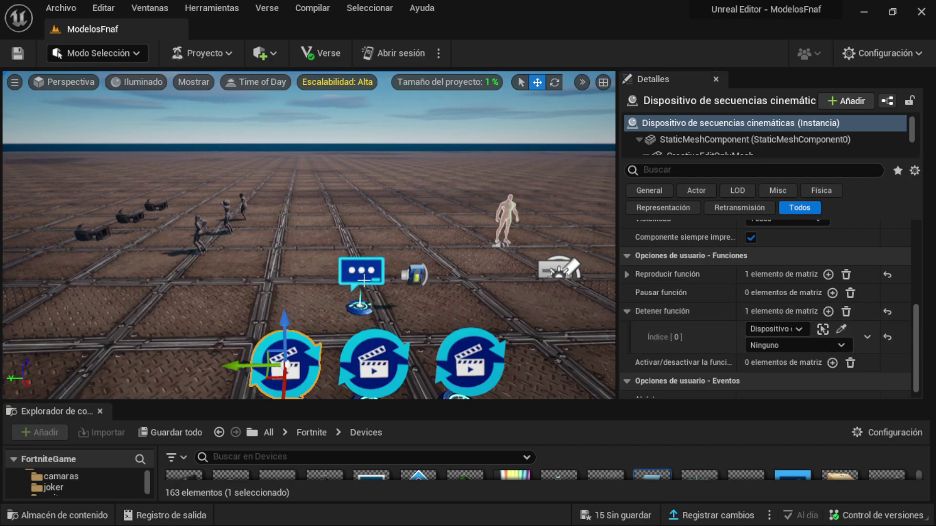
left_click(783, 344)
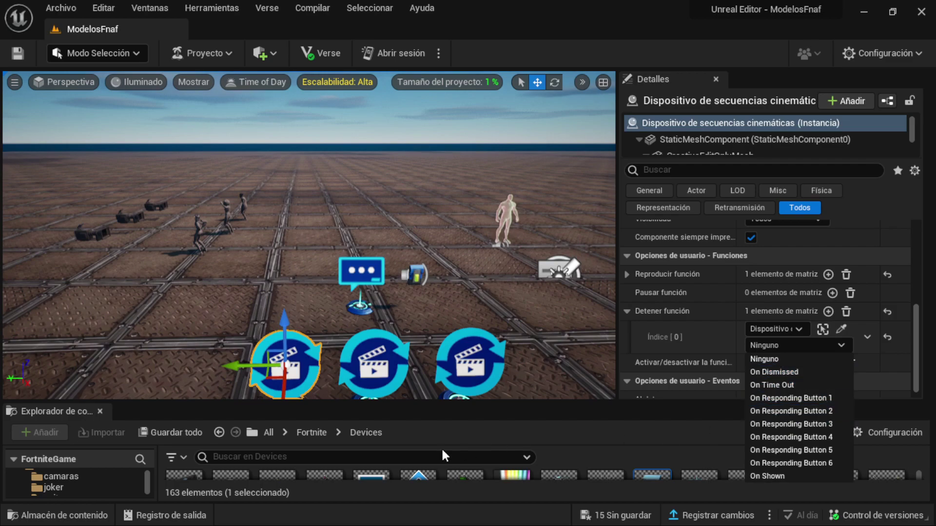
left_click(821, 417)
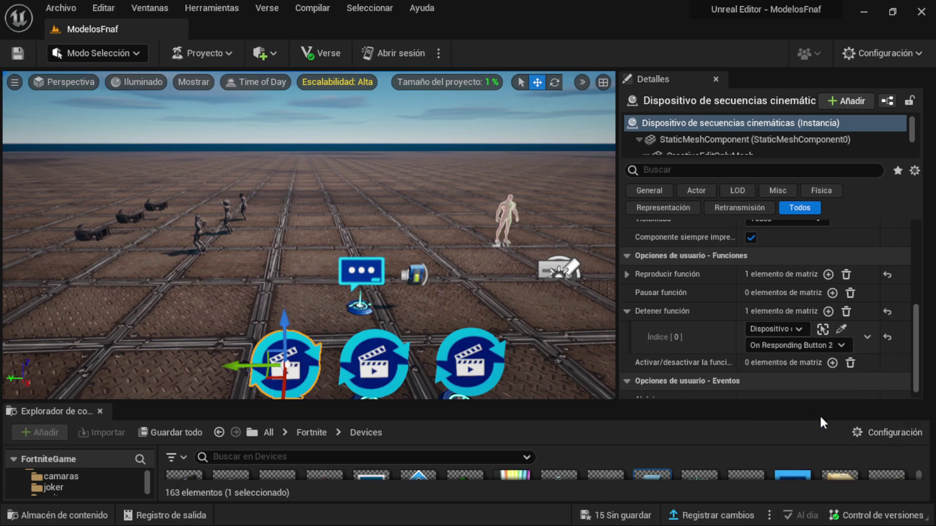
Add a second Detener función entry using the popup's On Responding Button 3
left_click(828, 312)
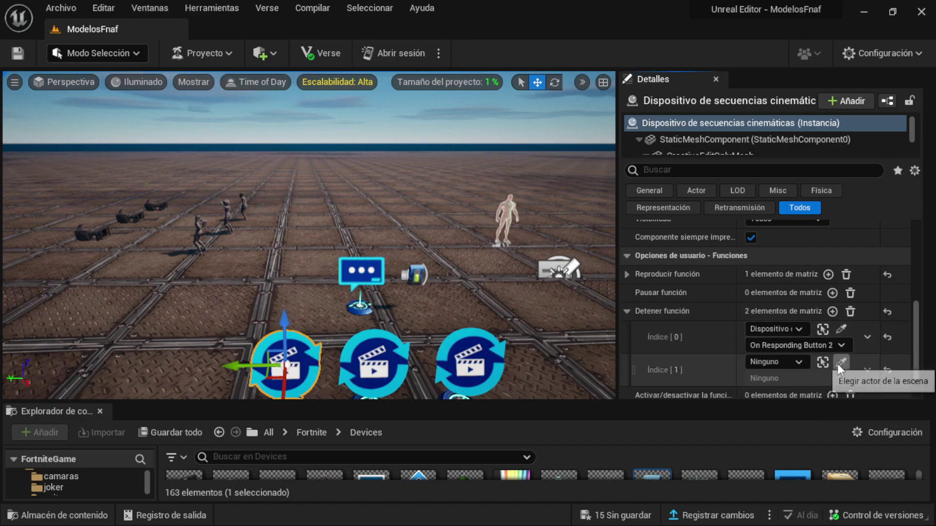
left_click(822, 363)
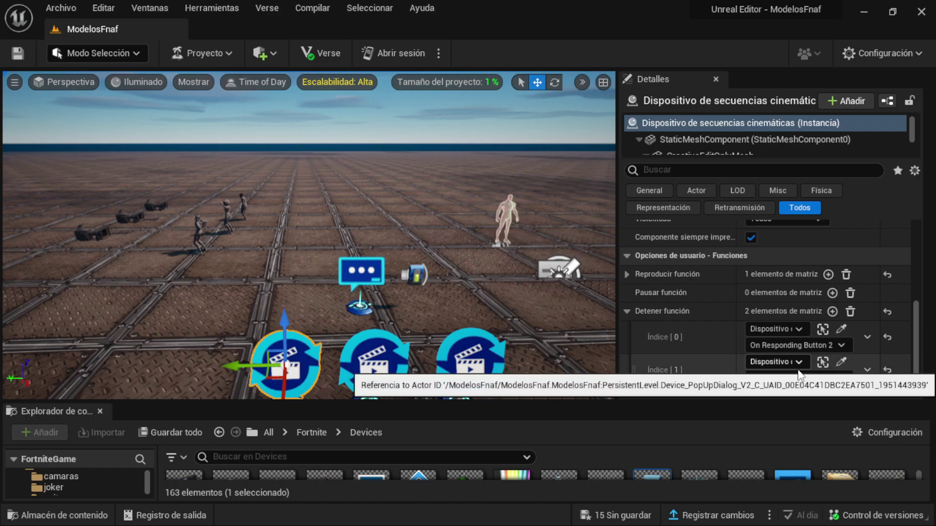
left_click(799, 376)
left_click(777, 459)
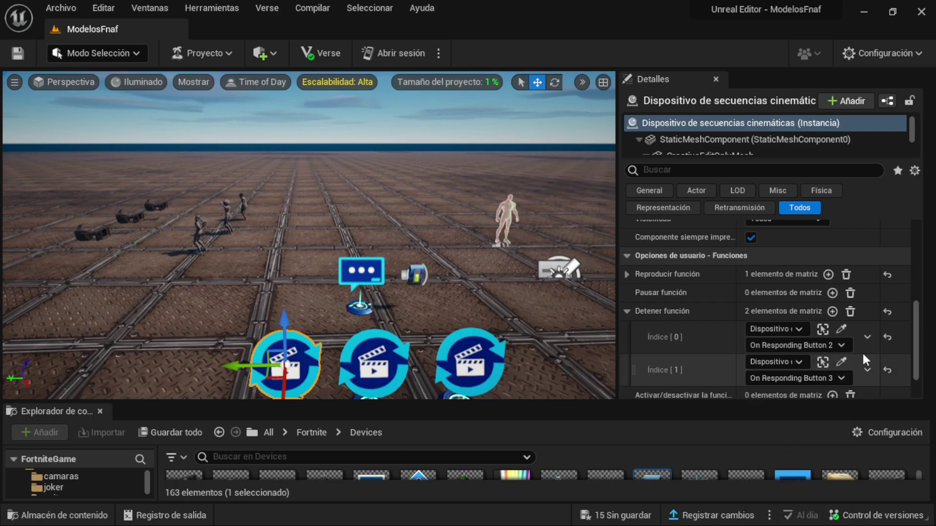
Add a third Detener función entry using the popup's On Responding Button 4
left_click(836, 314)
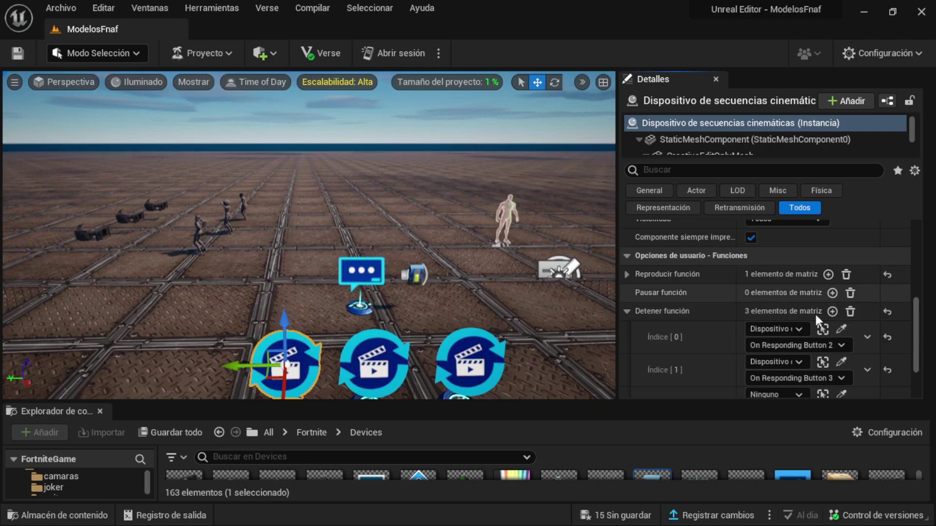
scroll(829, 302, "down", 1)
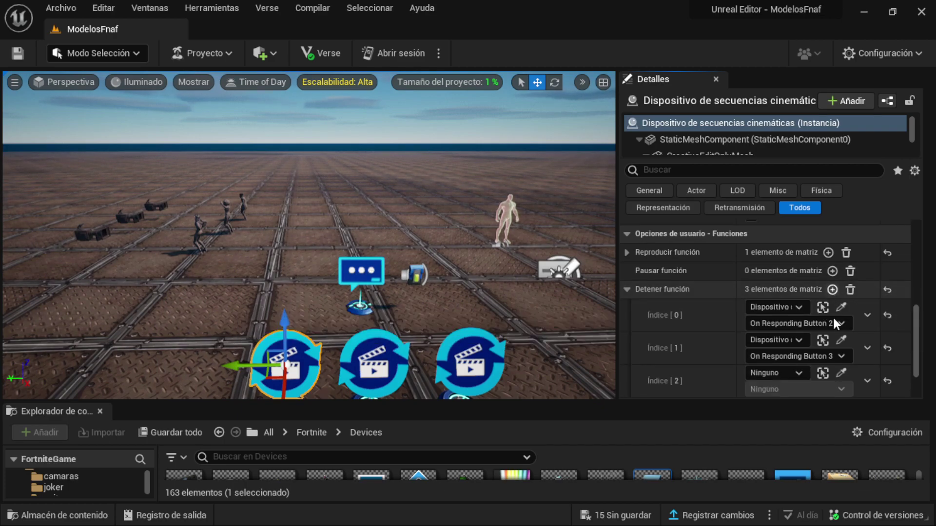
left_click(823, 374)
left_click(363, 269)
left_click(784, 389)
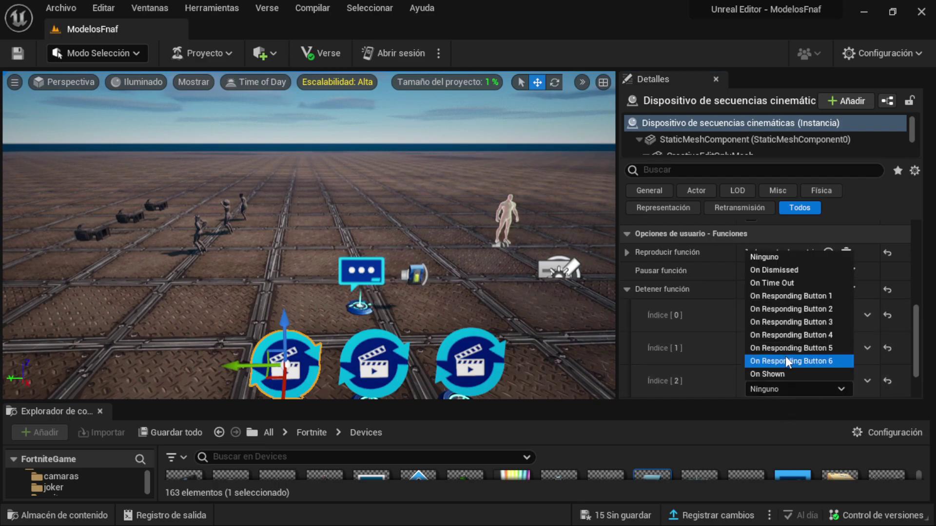
left_click(772, 335)
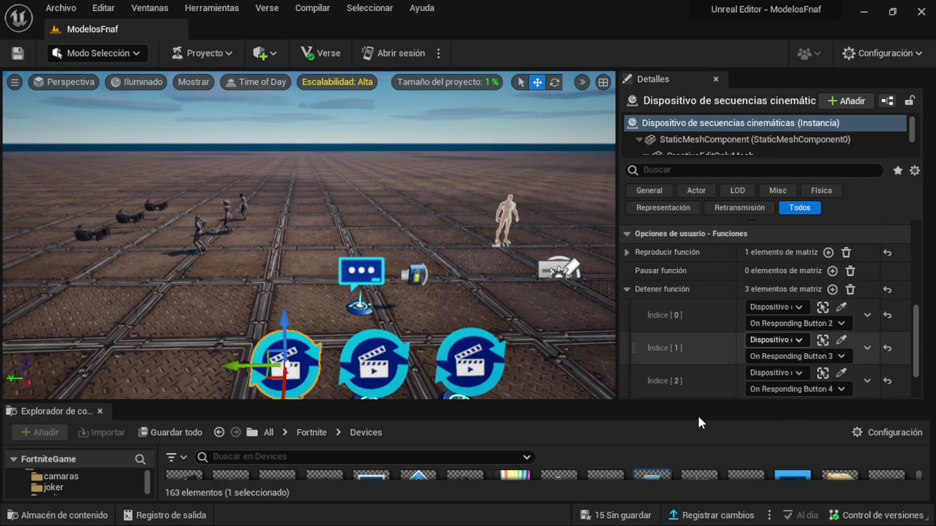
scroll(781, 341, "down", 1)
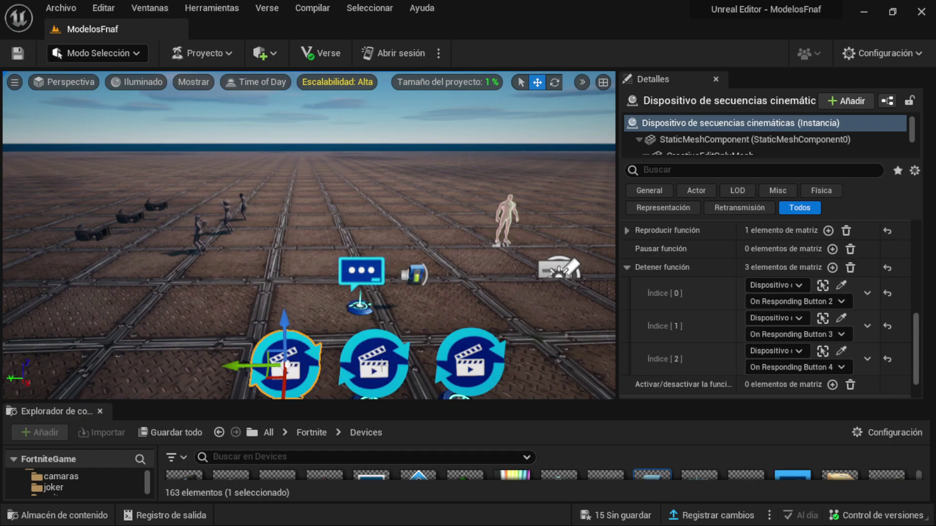
Make the middle cinematic device play on the popup dialog's On Responding Button 2
left_click(382, 365)
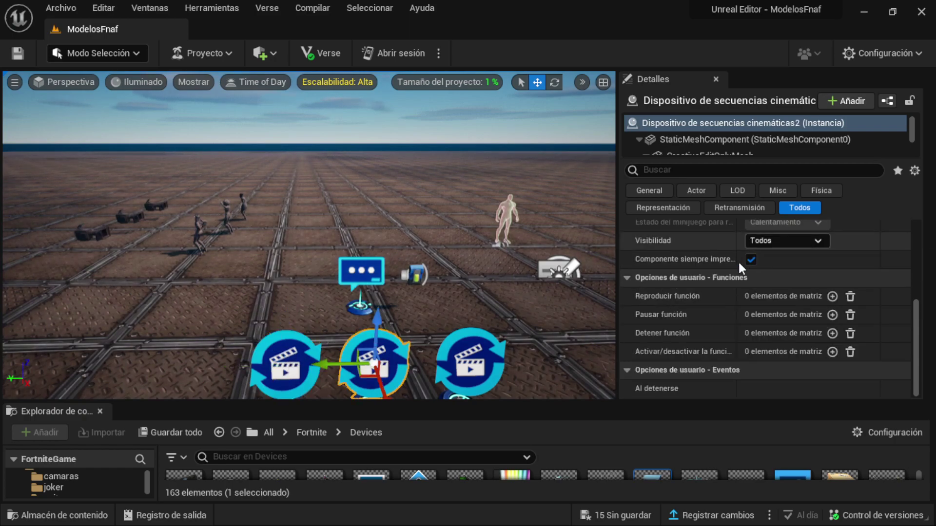
left_click(832, 296)
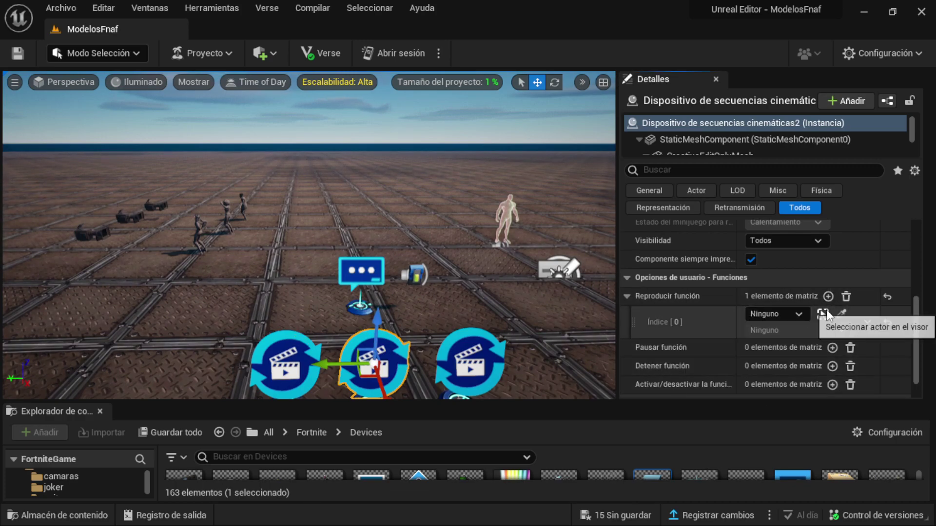
left_click(841, 314)
left_click(361, 272)
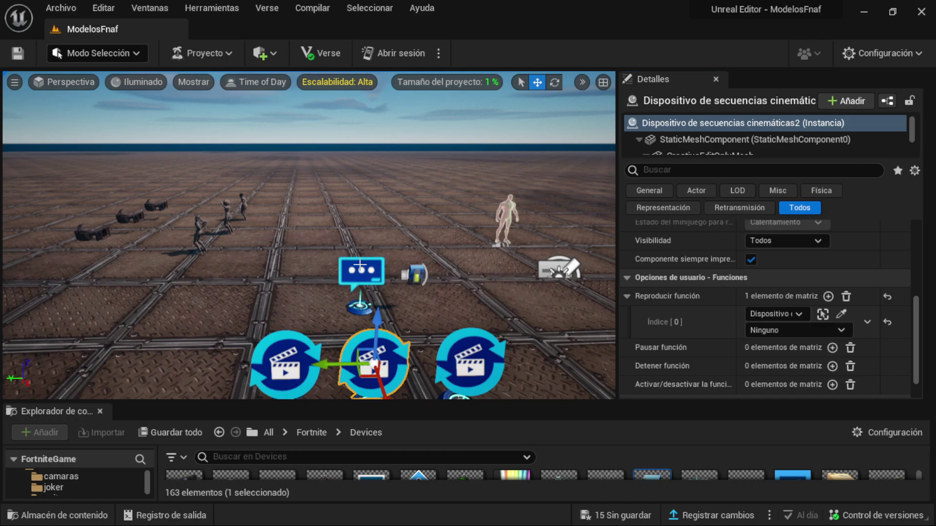
left_click(768, 328)
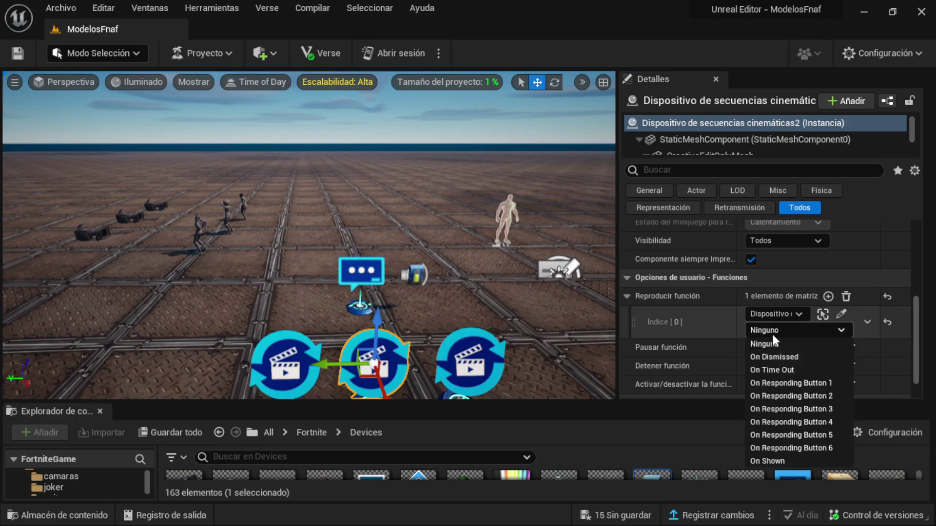
left_click(768, 396)
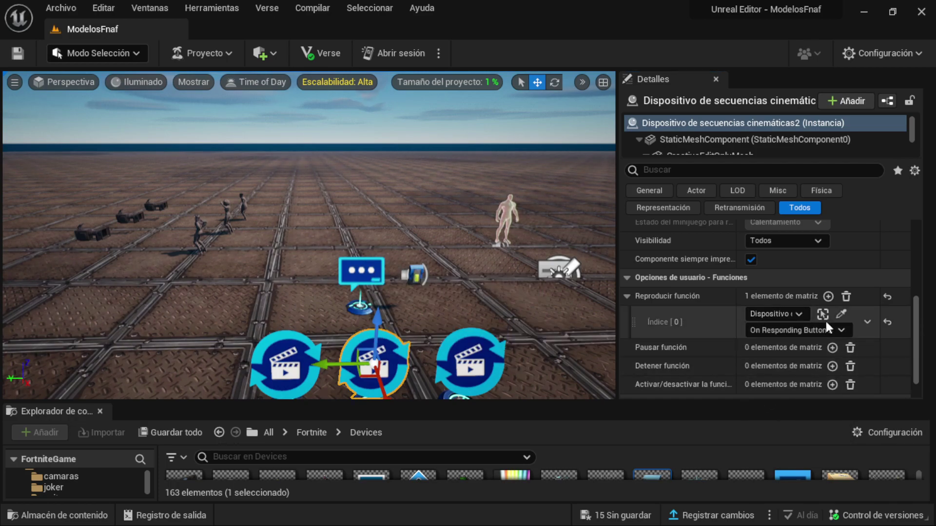
scroll(791, 352, "down", 1)
Add stop triggers for the popup dialog's On Responding Button 1 and Button 3
left_click(830, 346)
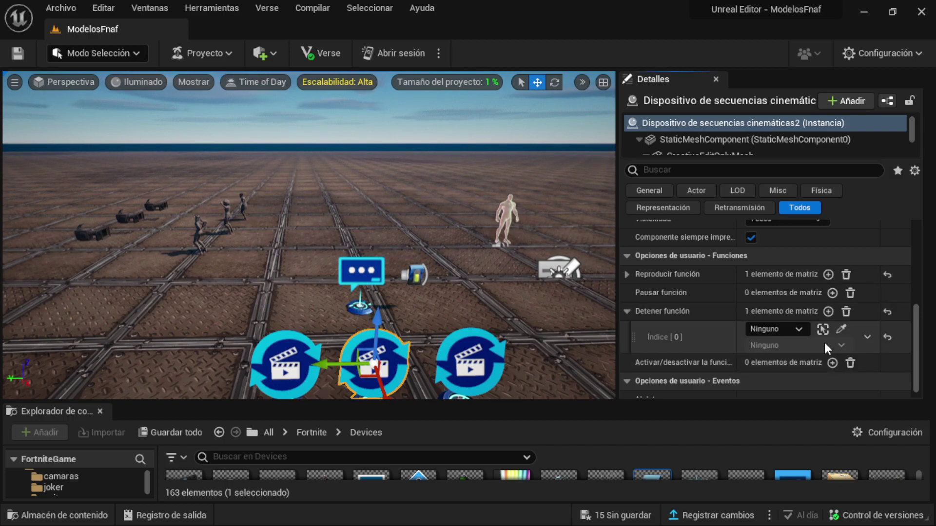
left_click(847, 333)
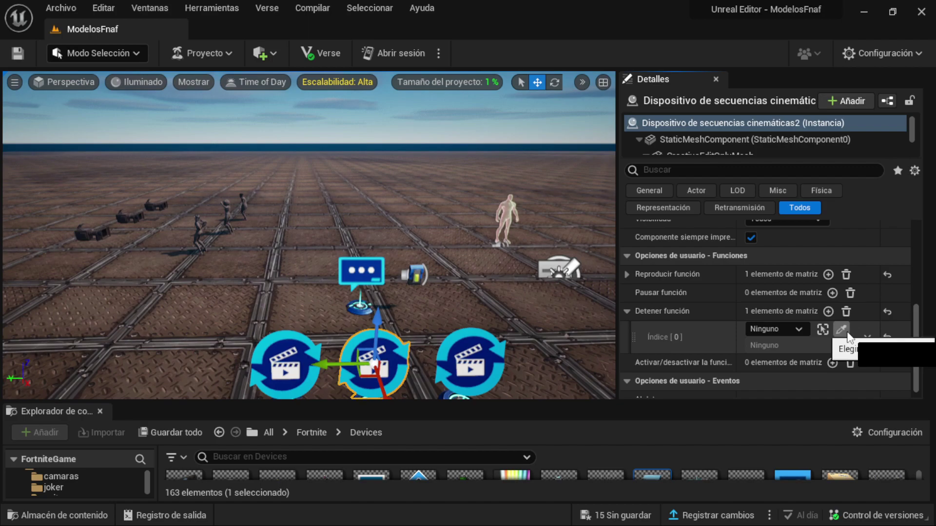
left_click(376, 278)
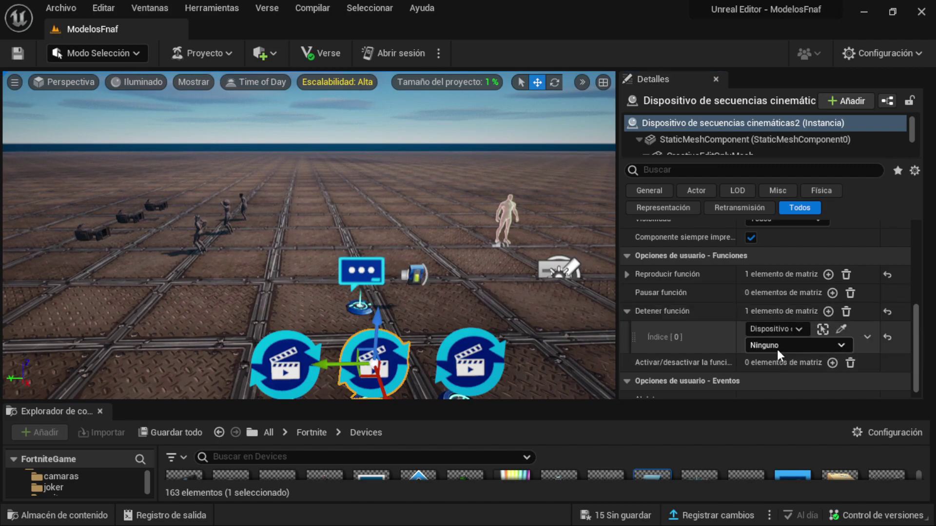
left_click(778, 347)
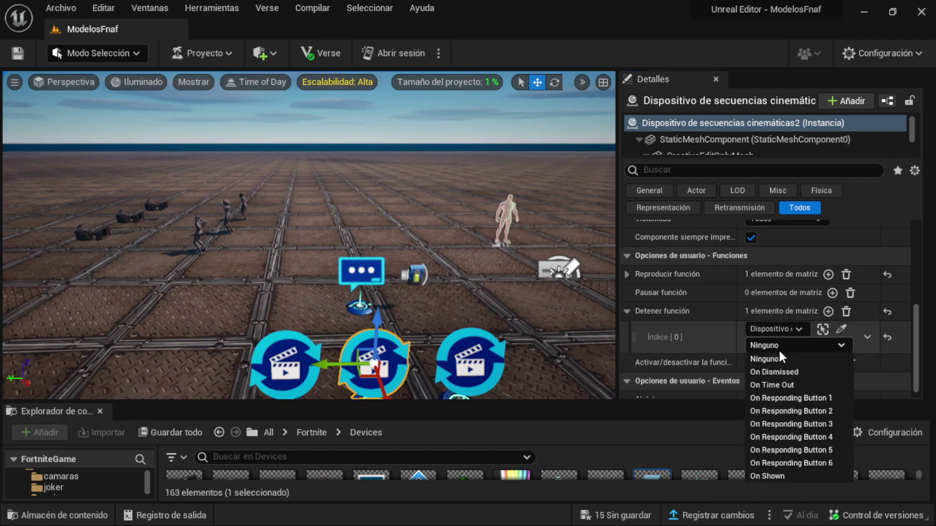
left_click(770, 403)
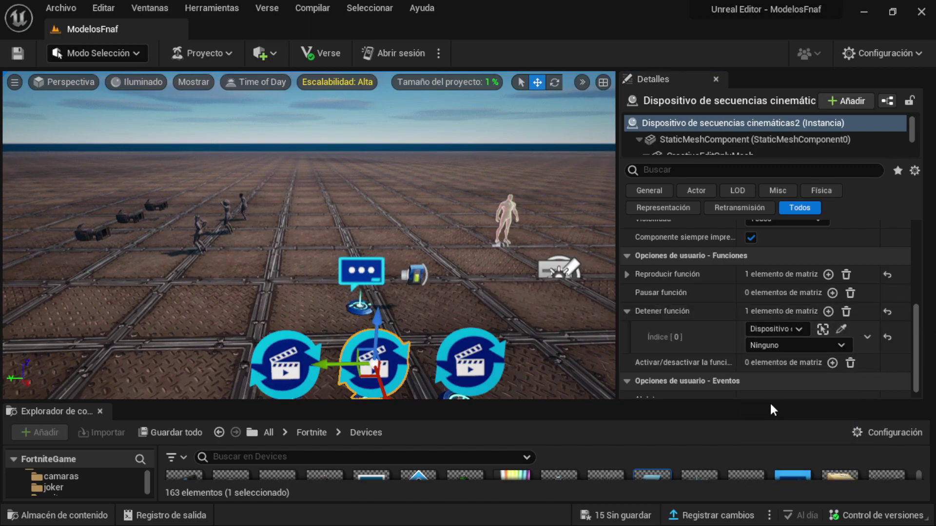
left_click(831, 315)
left_click(841, 361)
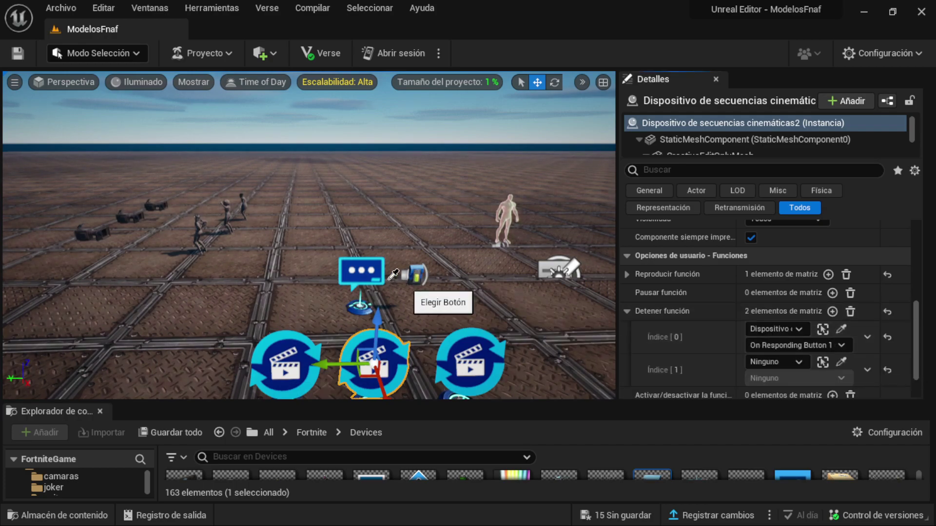
left_click(393, 275)
left_click(777, 373)
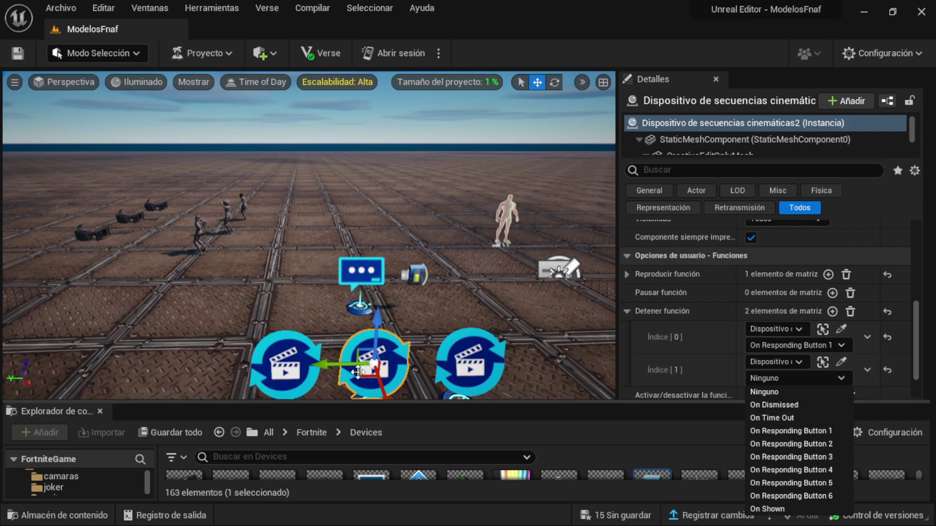
left_click(805, 458)
scroll(814, 370, "down", 1)
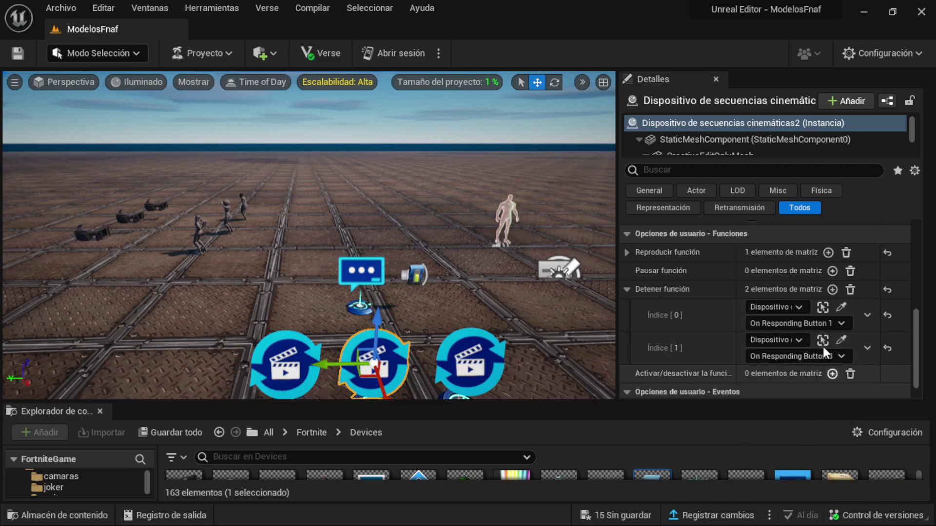
Add a third stop trigger for the popup dialog's On Responding Button 4
left_click(833, 289)
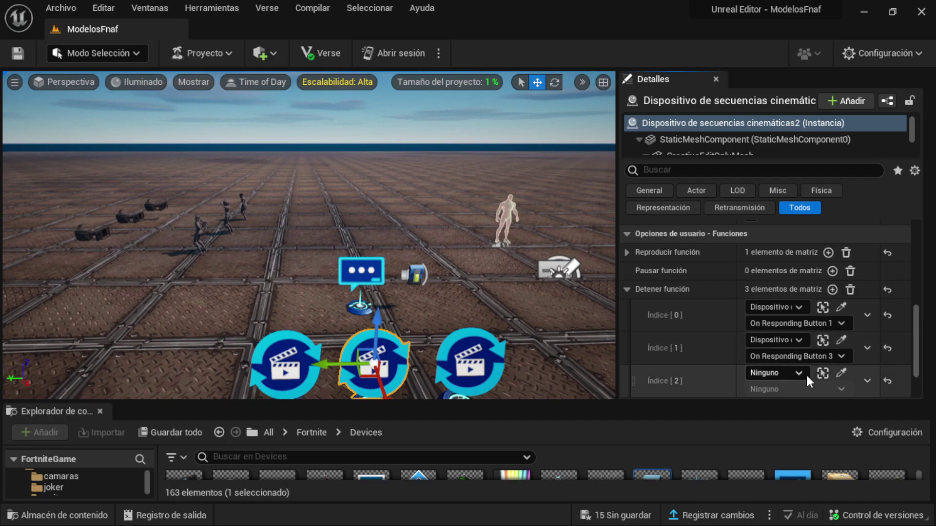
left_click(841, 373)
left_click(372, 273)
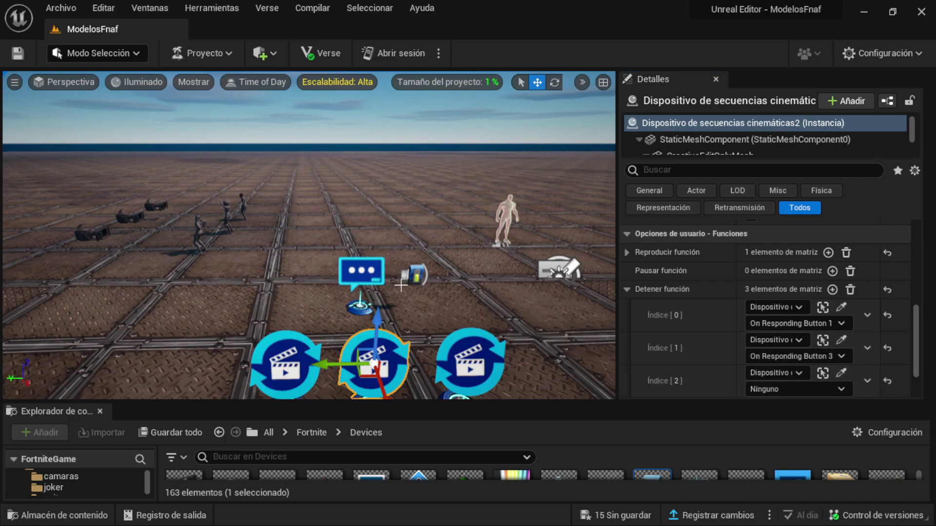
left_click(769, 390)
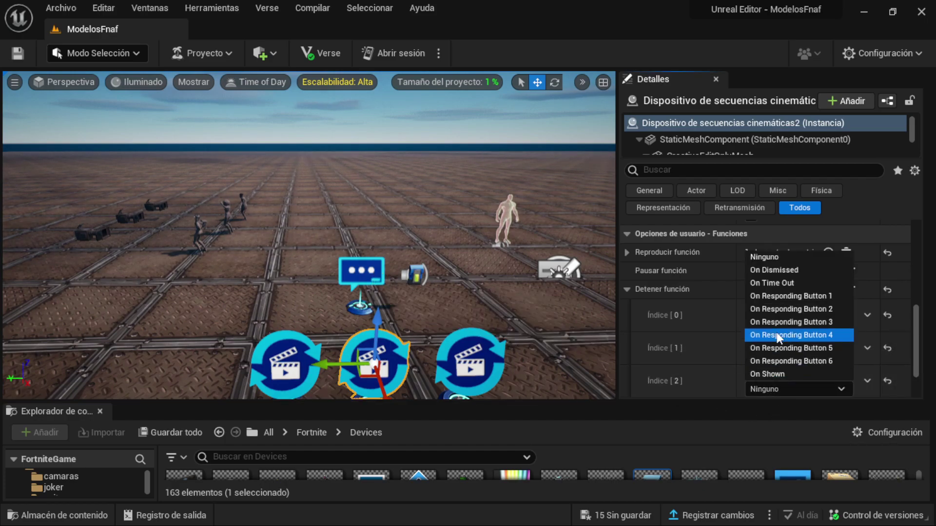
left_click(798, 333)
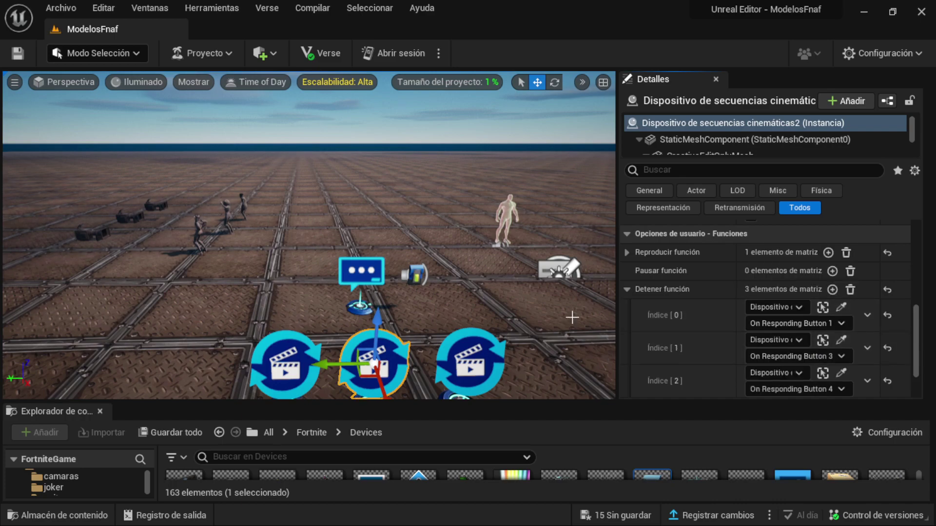
Make the third cinematic device play on the popup dialog's On Responding Button 3
left_click(472, 366)
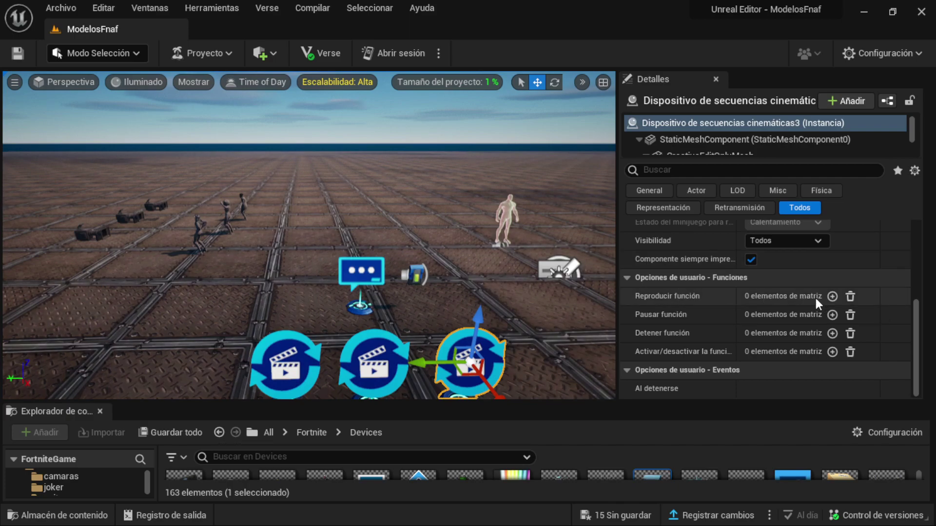
left_click(832, 296)
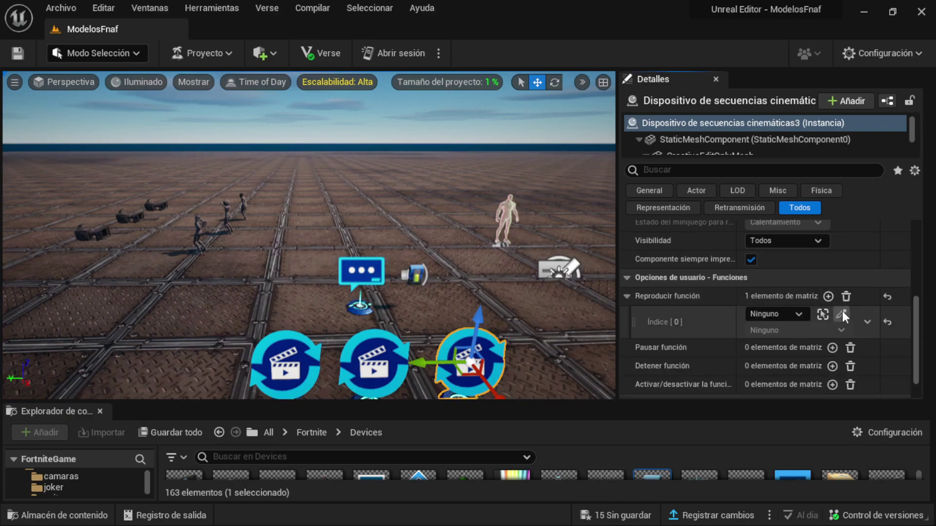
left_click(842, 315)
left_click(360, 270)
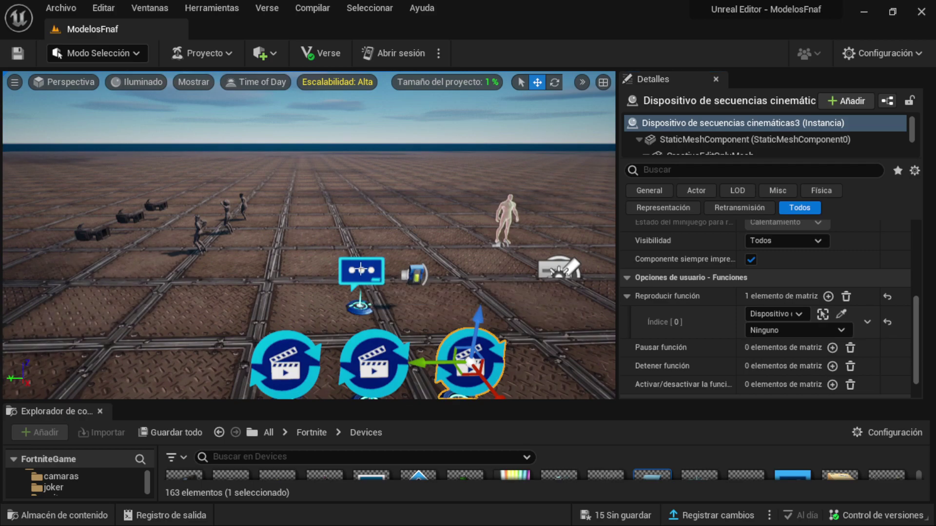
left_click(786, 332)
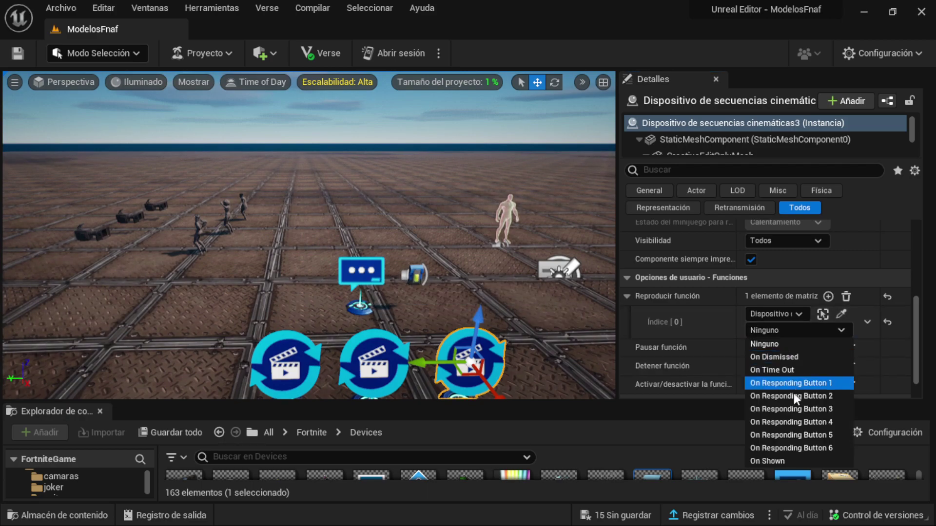
left_click(778, 411)
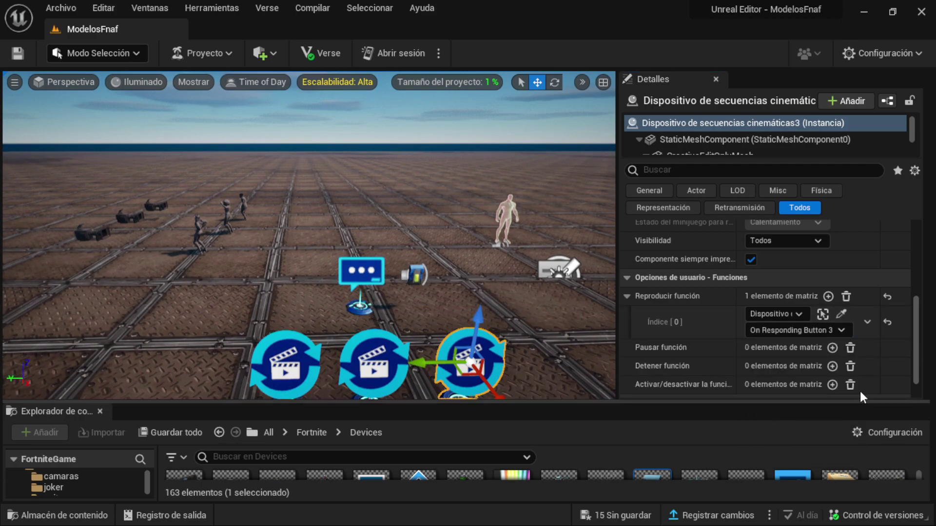
Add stop triggers for the popup dialog's On Responding Button 1 and Button 2
left_click(832, 366)
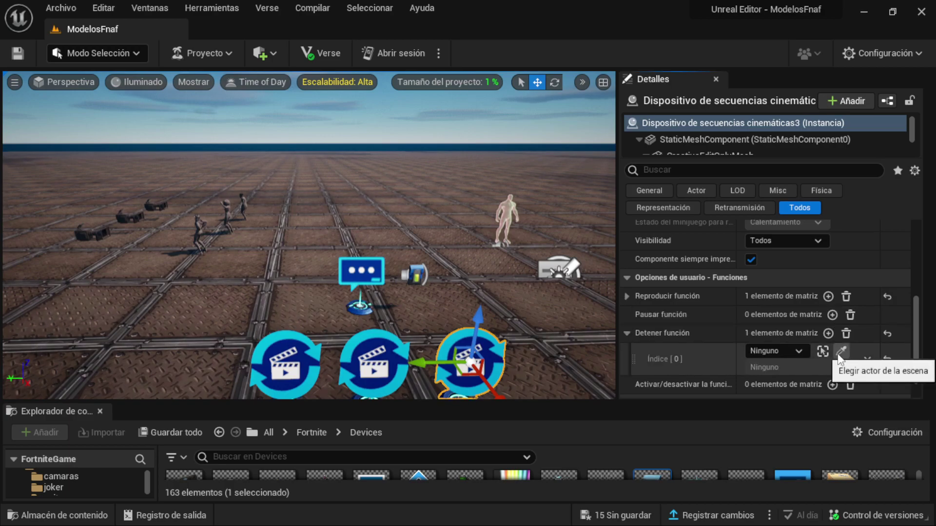
left_click(839, 354)
left_click(366, 271)
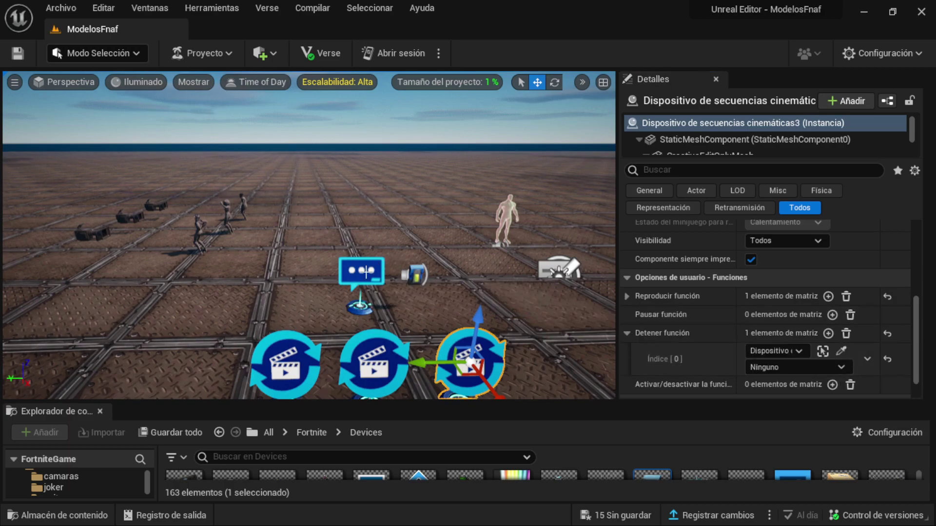
left_click(771, 365)
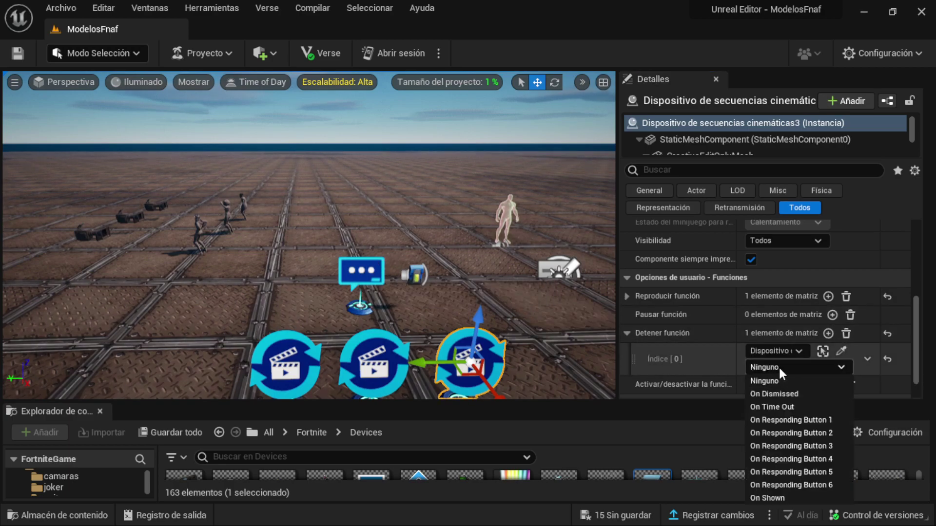
left_click(792, 419)
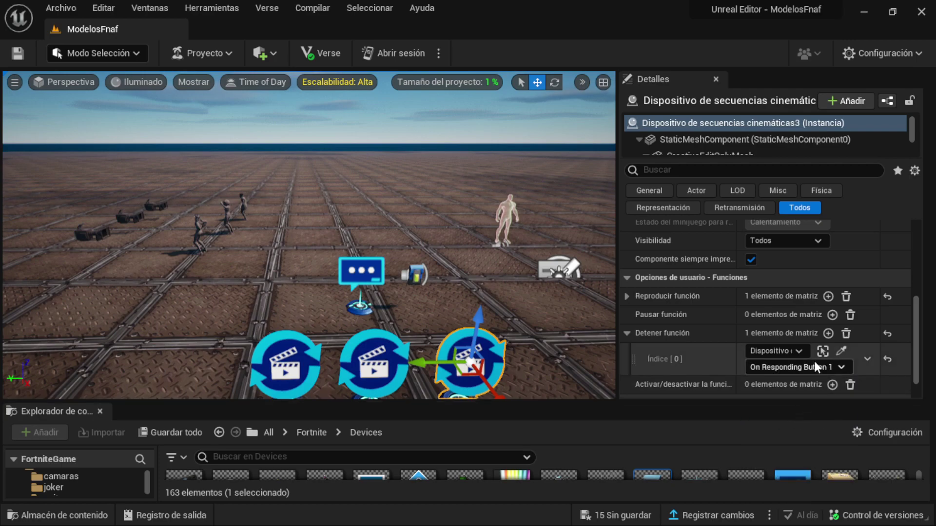
left_click(827, 334)
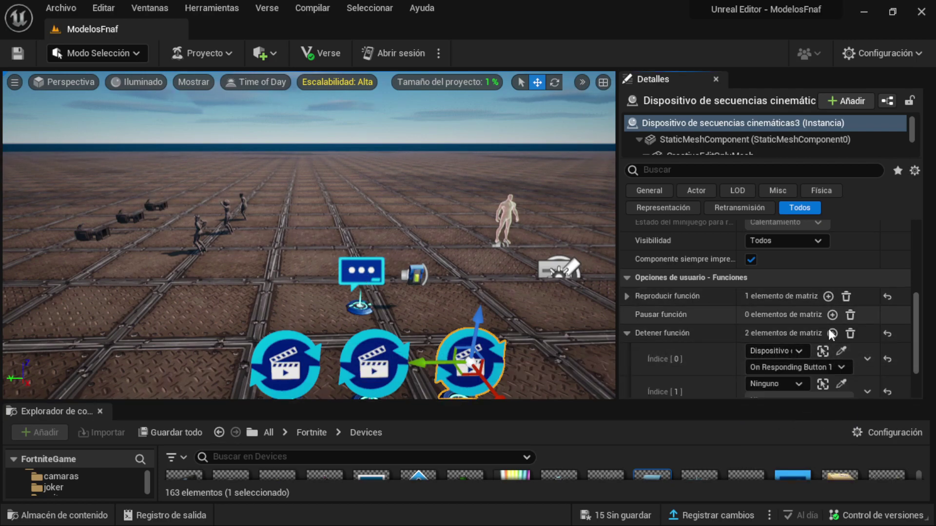
scroll(848, 364, "down", 1)
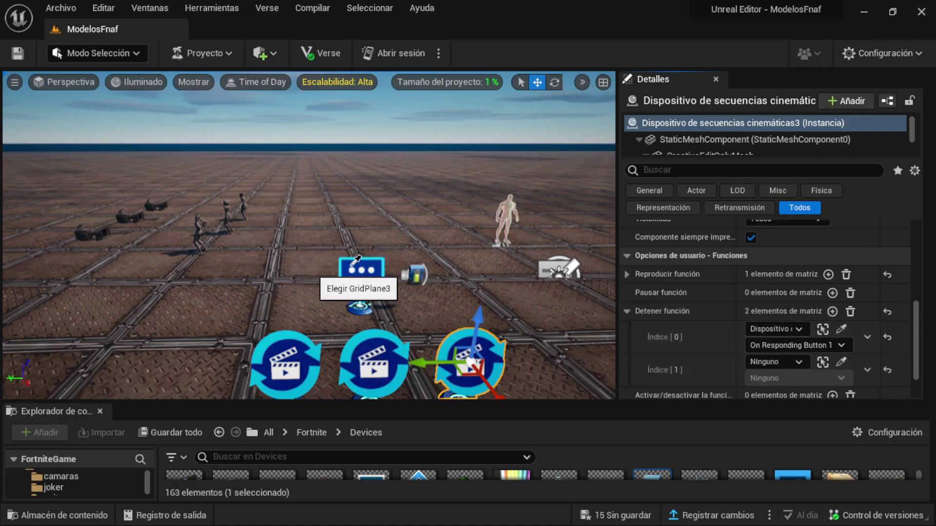
left_click(373, 267)
left_click(770, 378)
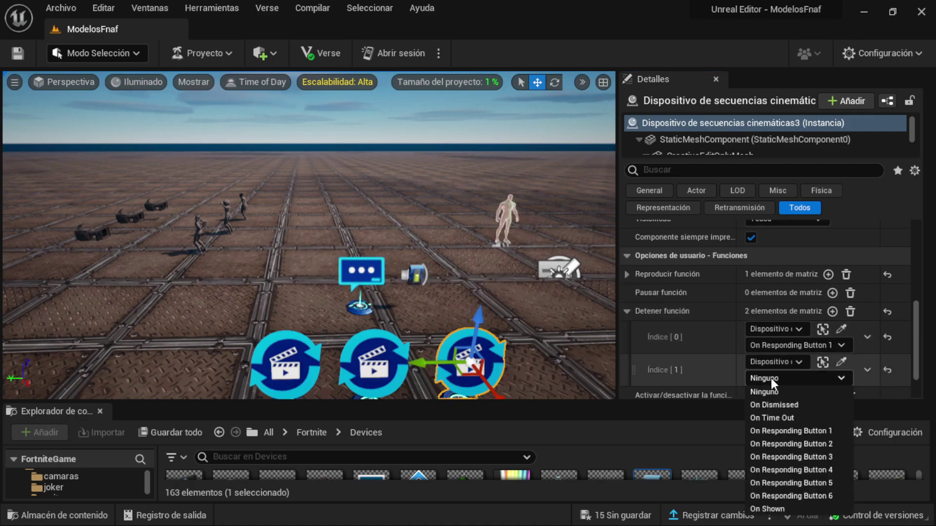
left_click(803, 444)
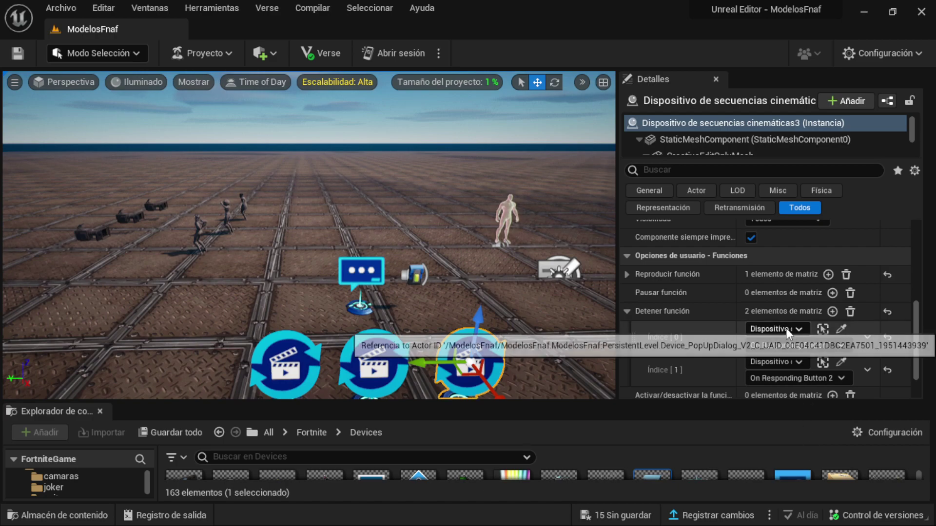
scroll(812, 356, "down", 1)
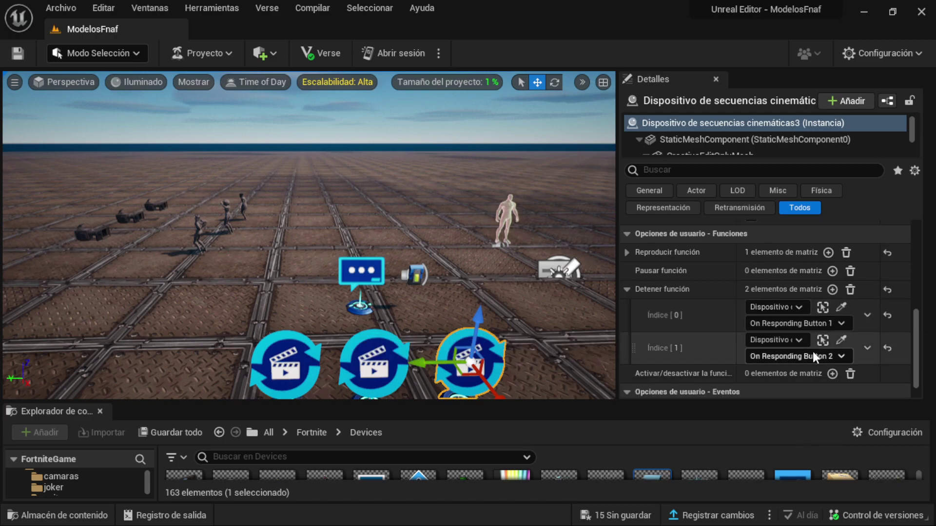
Add a third stop trigger for the popup dialog's On Responding Button 4
left_click(832, 290)
left_click(837, 373)
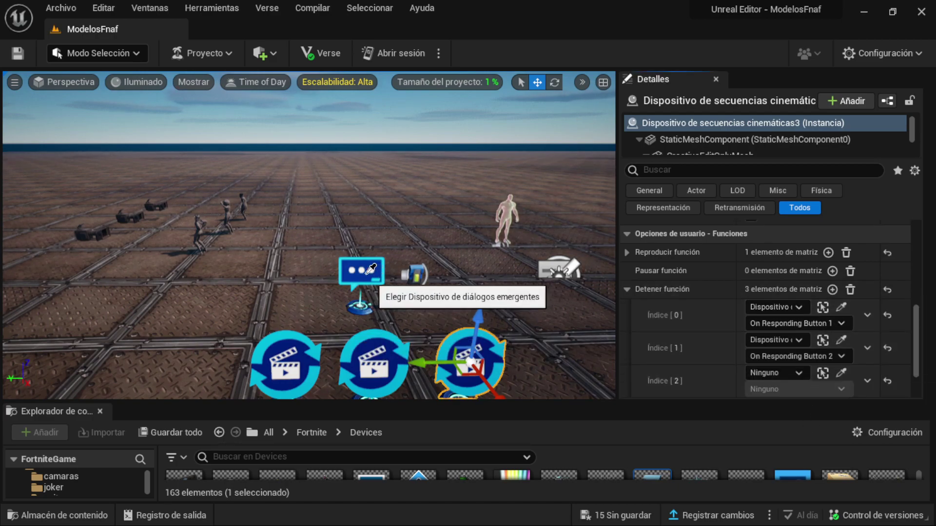
left_click(360, 276)
left_click(792, 389)
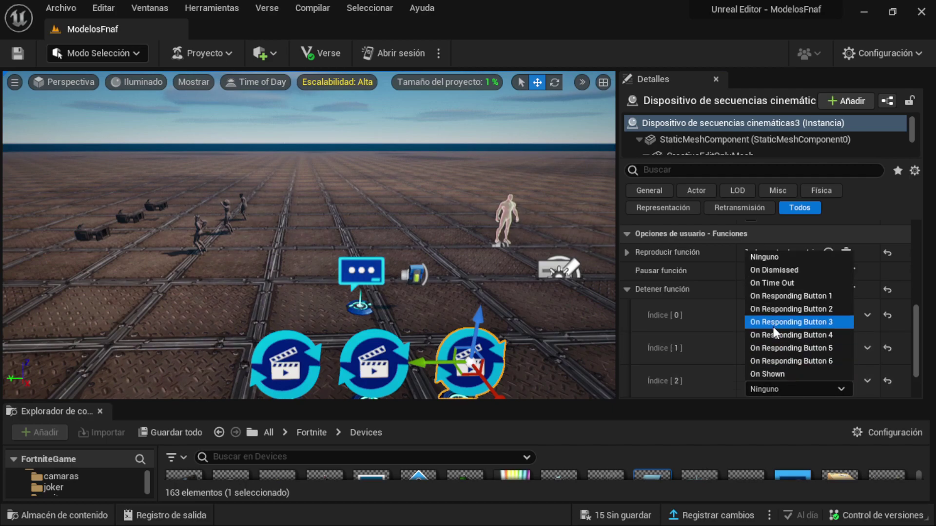
left_click(774, 336)
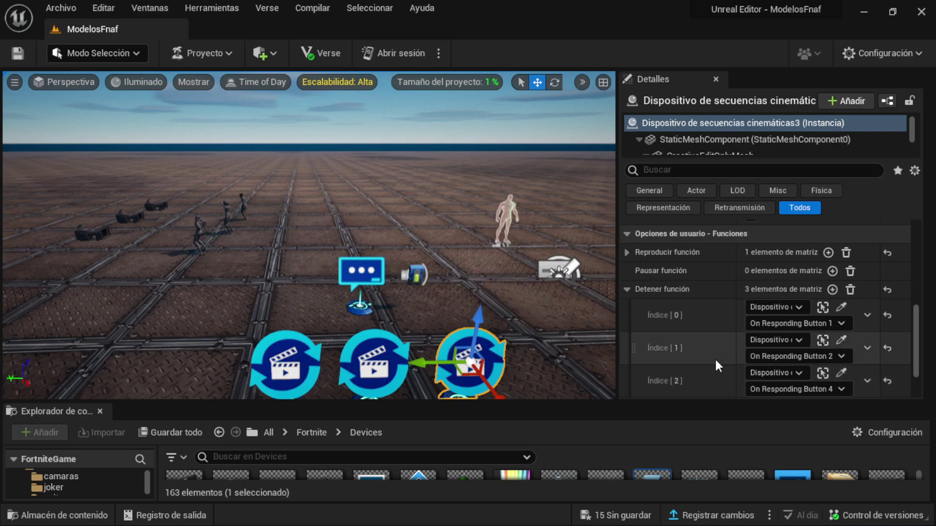
scroll(736, 372, "down", 1)
Select the popup dialog device and review its settings
mouse_move(466, 228)
right_mouse_down()
mouse_move(441, 217)
mouse_move(501, 269)
right_mouse_up()
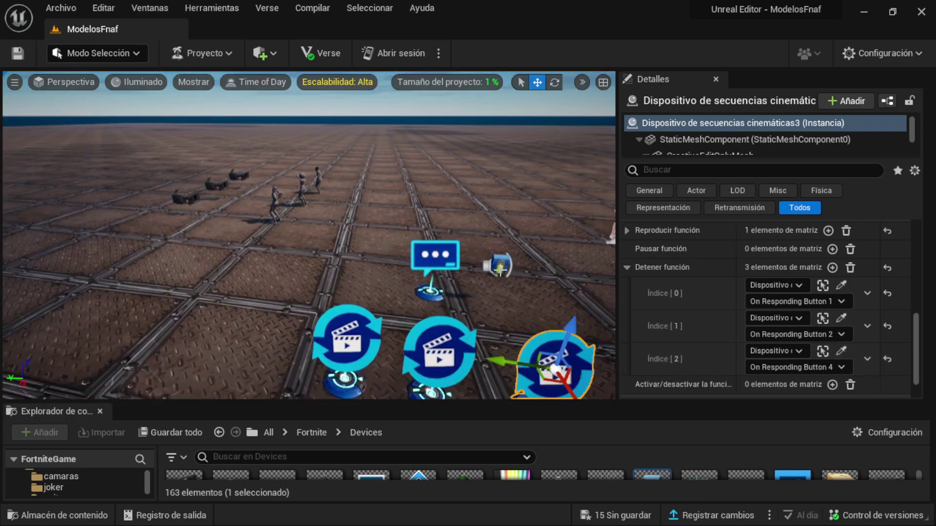
left_click(435, 254)
scroll(791, 320, "down", 5)
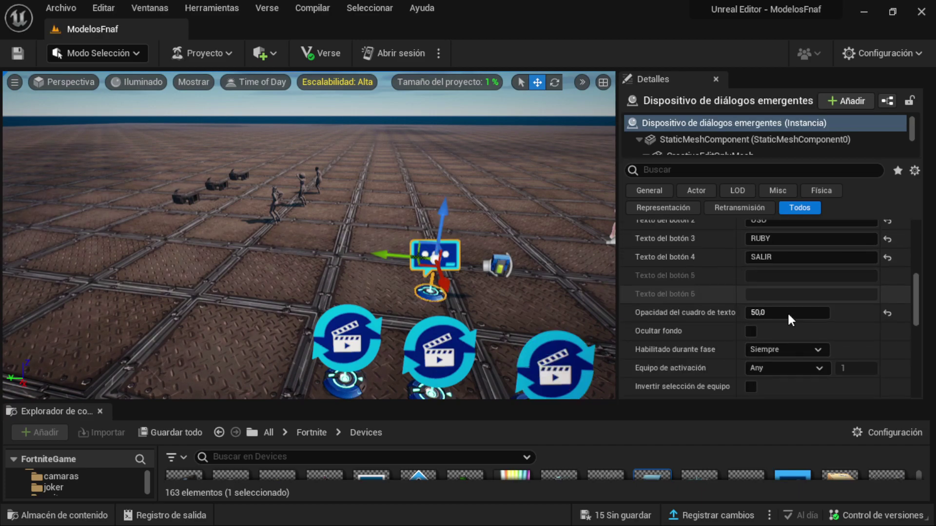
scroll(790, 319, "down", 5)
scroll(790, 319, "down", 5)
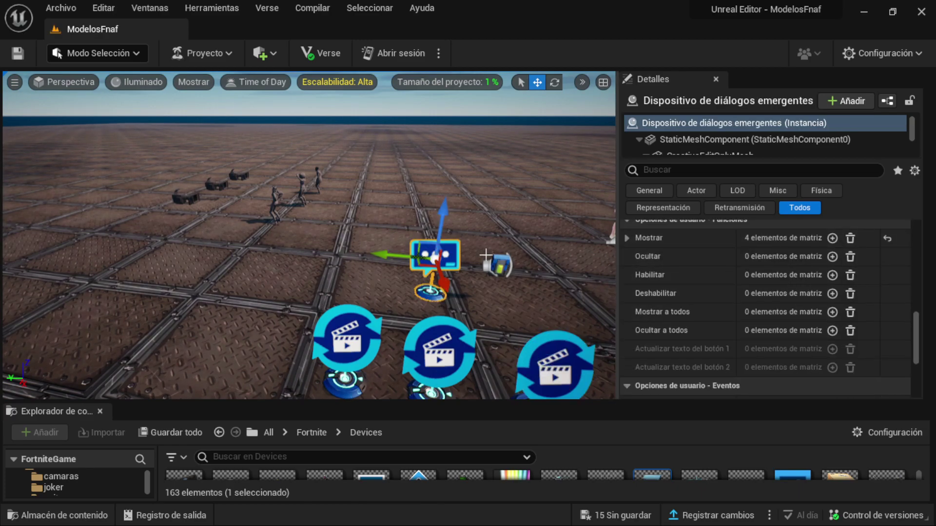
mouse_move(477, 255)
right_mouse_down()
mouse_move(516, 239)
mouse_move(507, 273)
right_mouse_up()
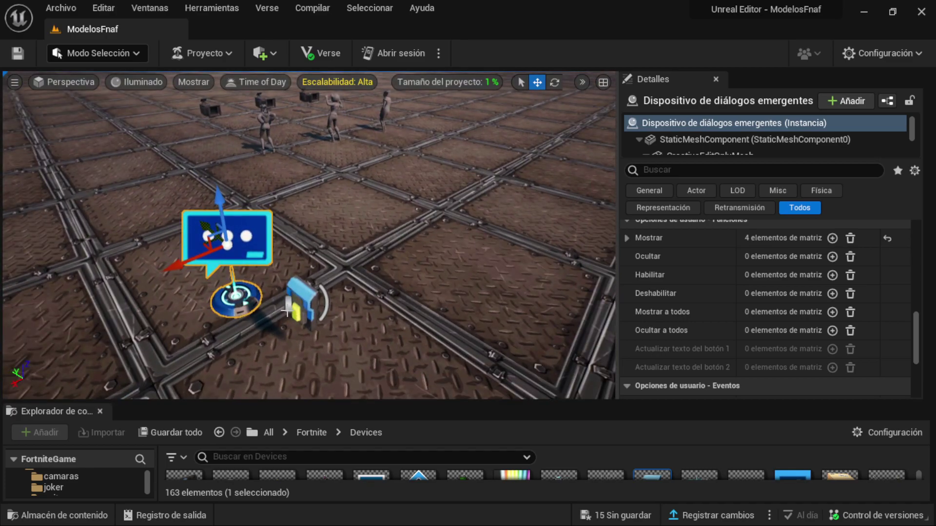
Set the Botón device's Texto de interacción to 'CÁMARAS DE SEGURIDAD'
left_click(287, 311)
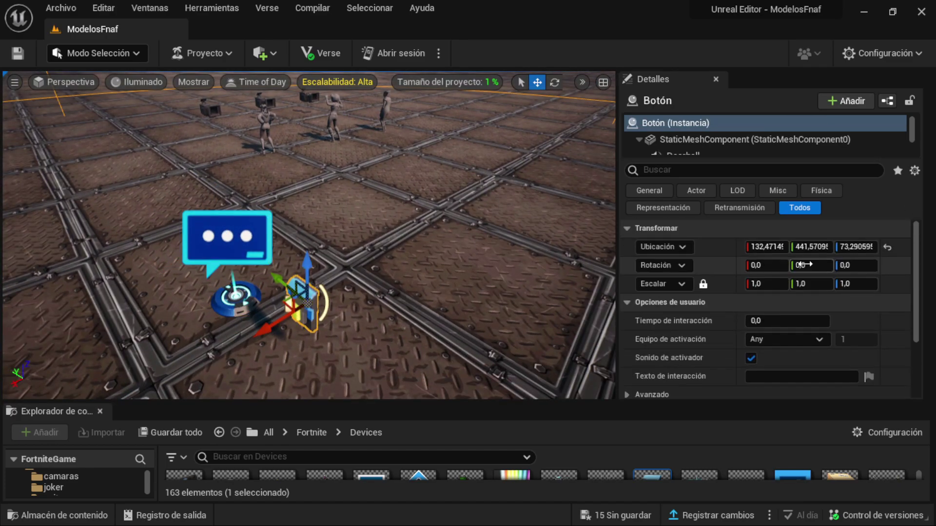
scroll(803, 264, "down", 4)
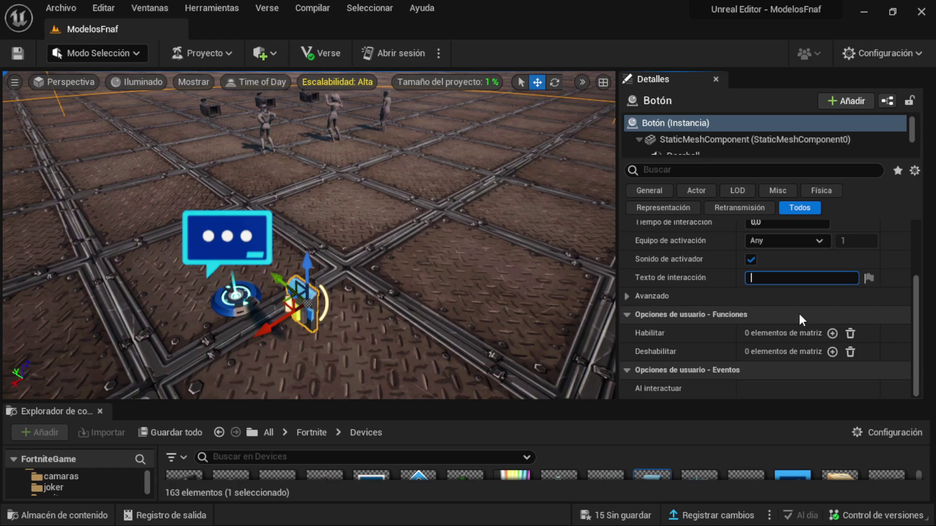
type("CÁMA")
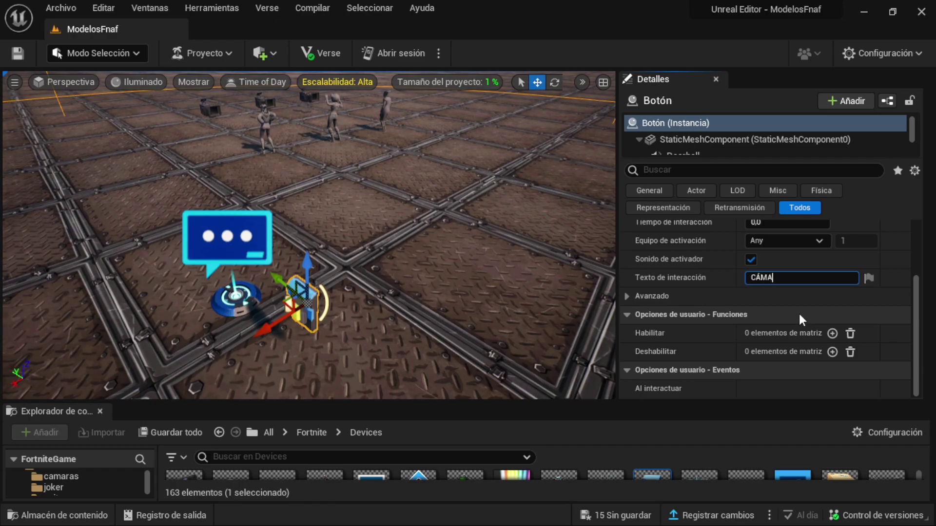
type("RAS DE SE")
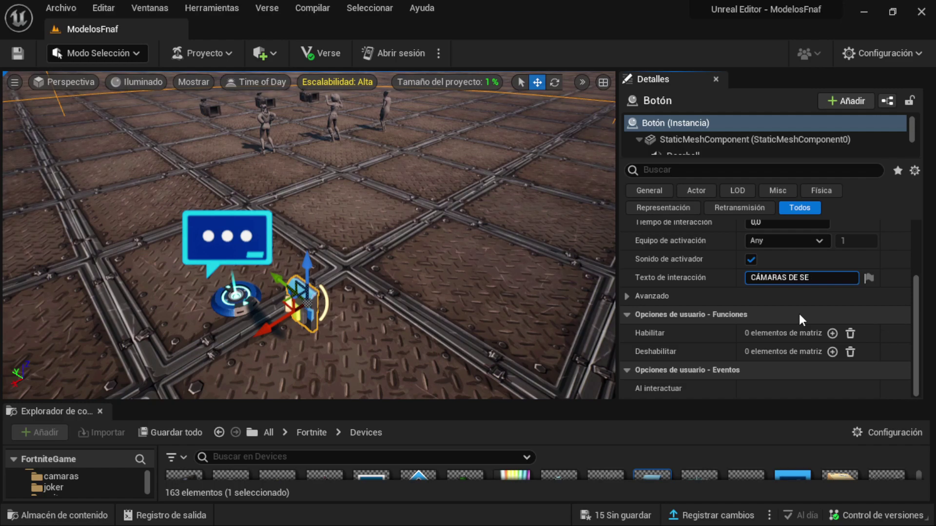
type("GURIDAD")
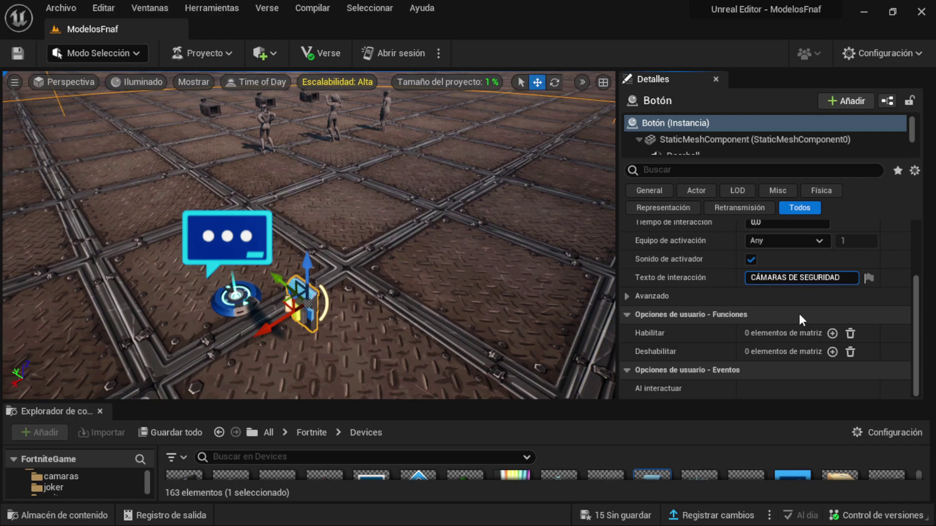
scroll(747, 296, "up", 2)
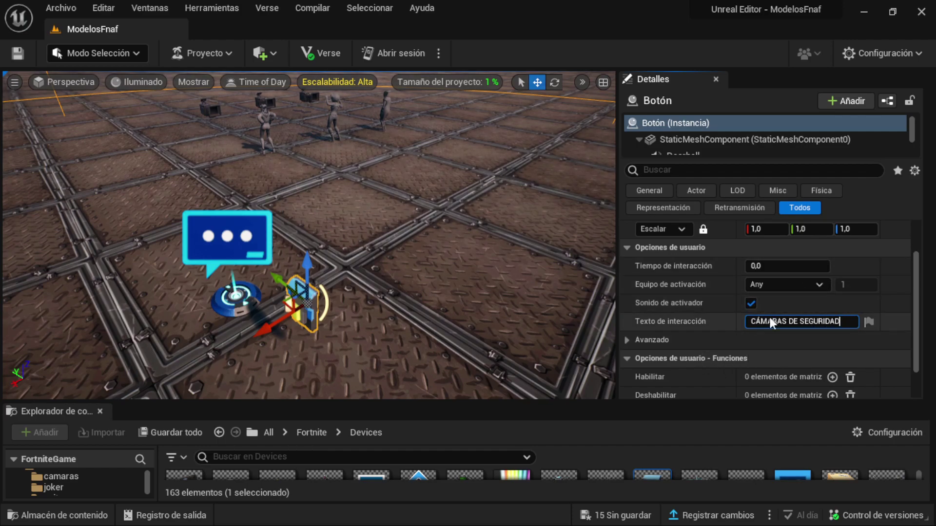
scroll(770, 317, "up", 3)
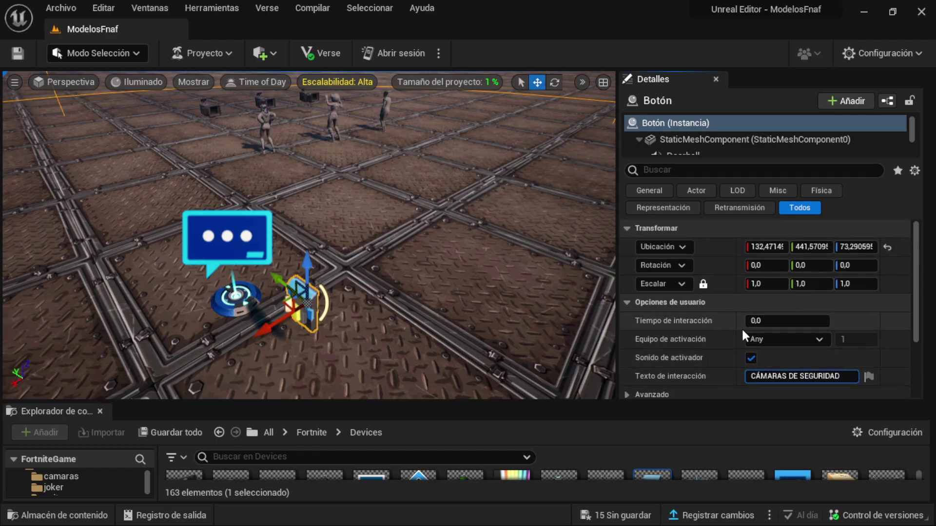
Select the popup dialog device and open its Alineación del contenido choices
left_click(542, 296)
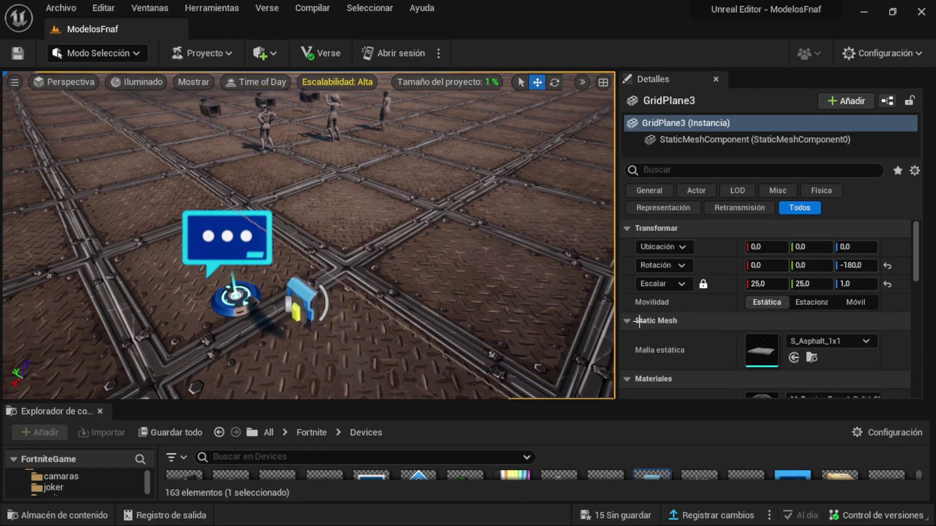
right_click_drag(553, 323, 532, 323)
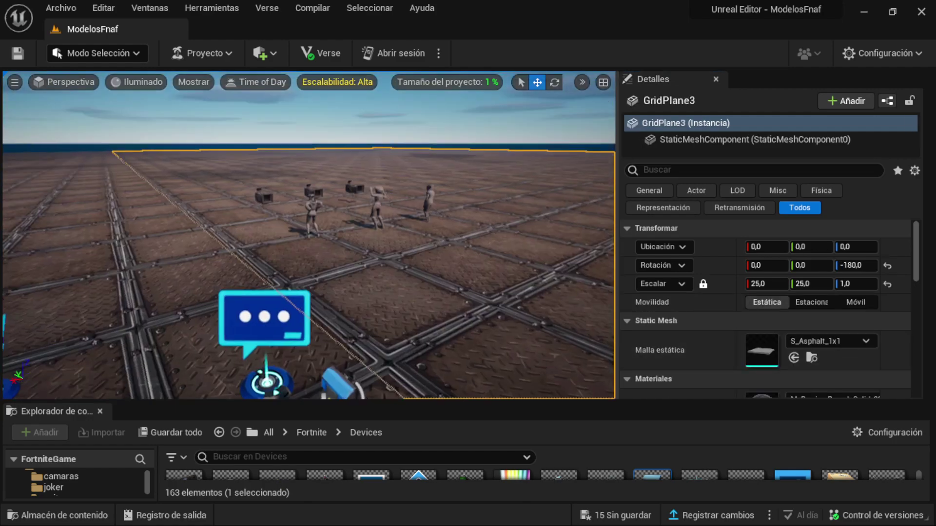
left_click(371, 237)
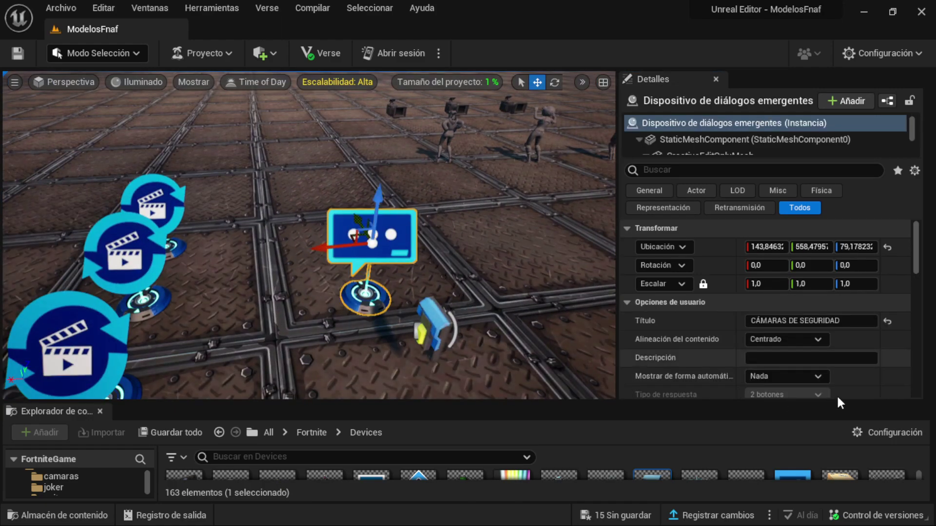
scroll(775, 318, "down", 2)
left_click(775, 318)
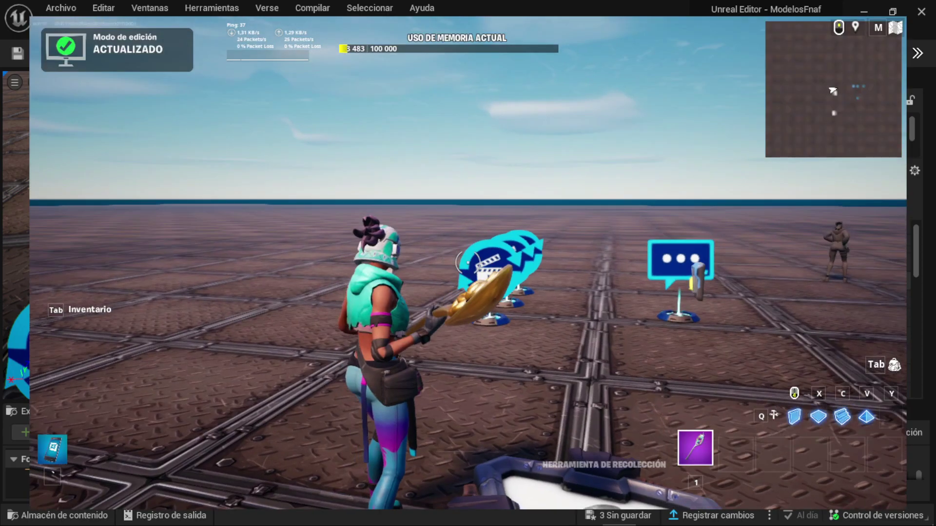
Walk to the pop-up dialog device and save its content alignment as Alto Izquierda
key("w")
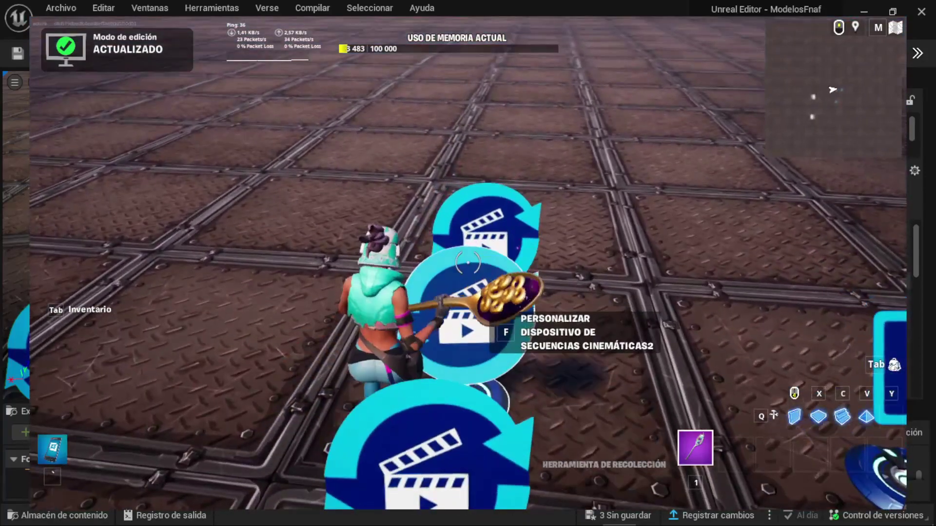
key("w")
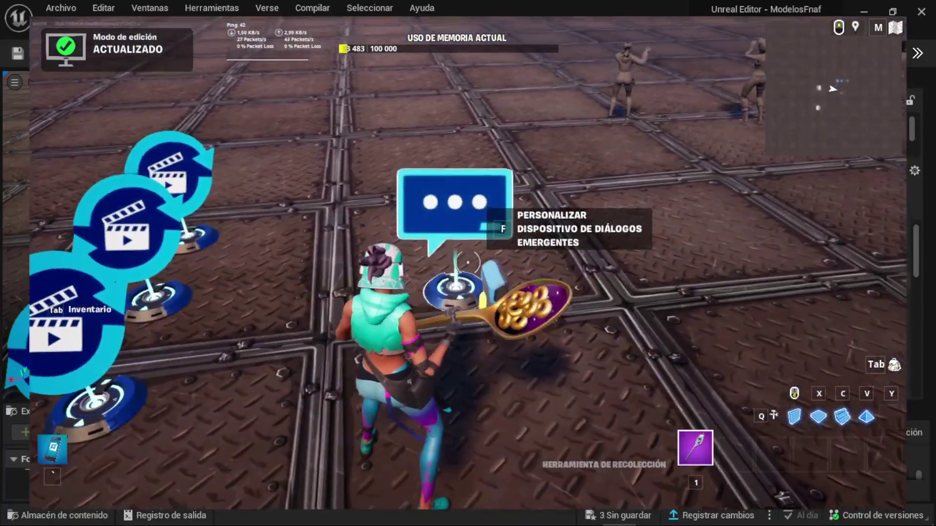
key("f")
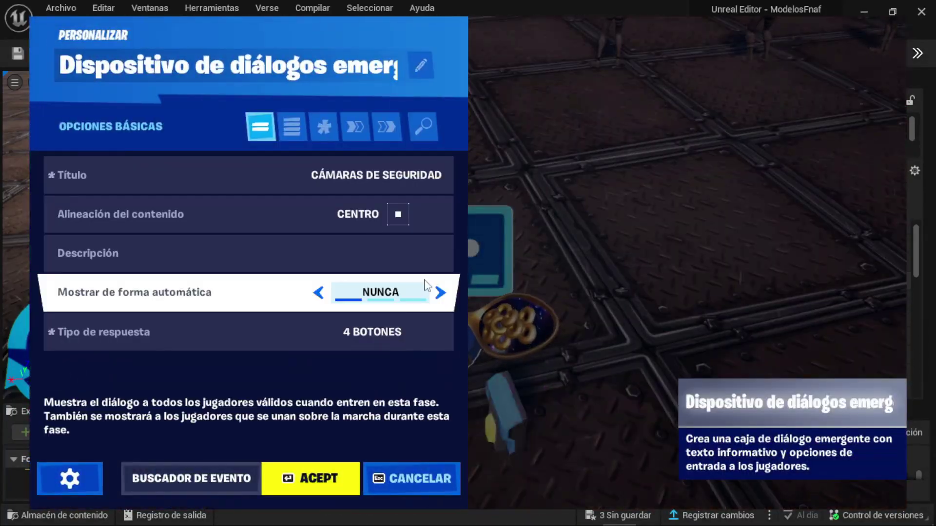
left_click(398, 221)
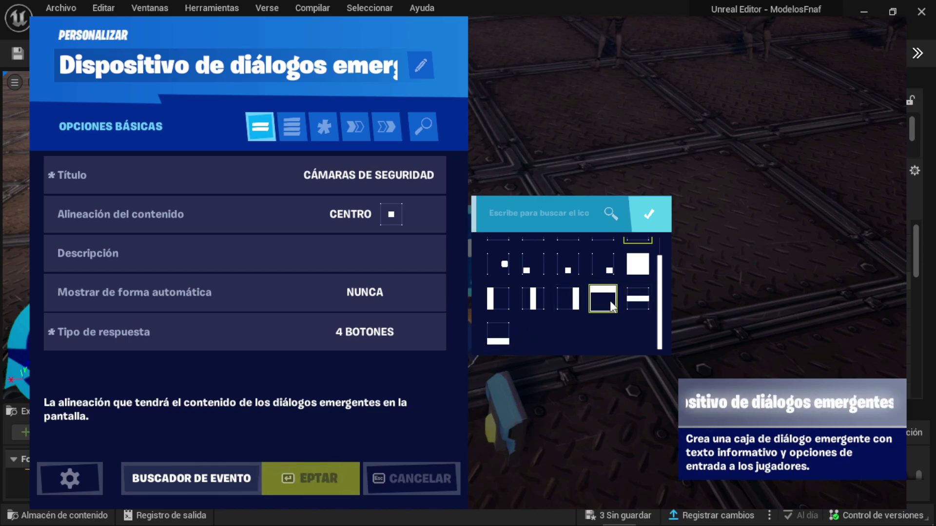
scroll(609, 300, "up", 1)
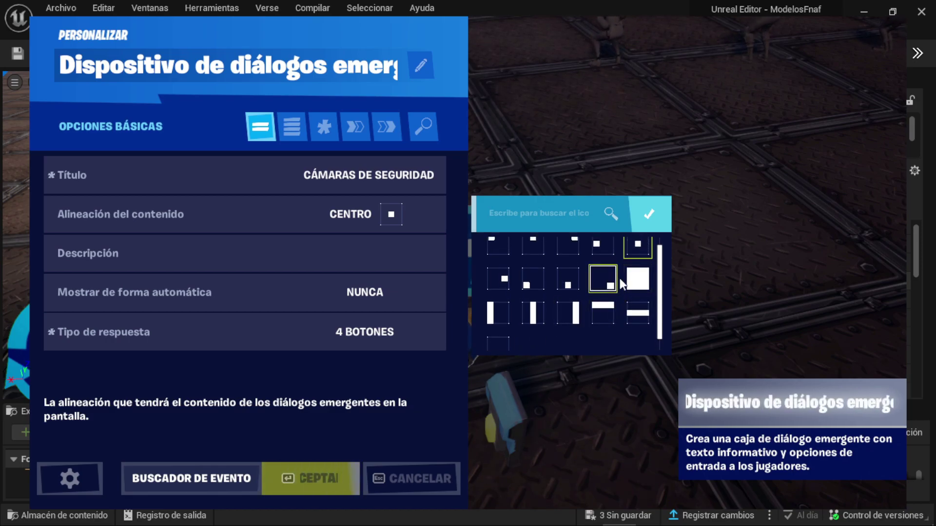
scroll(595, 266, "up", 1)
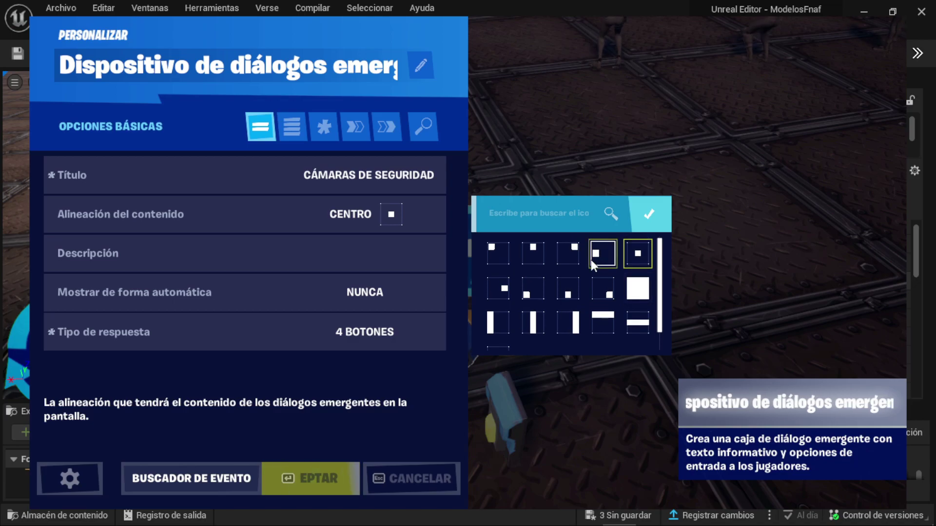
left_click(500, 323)
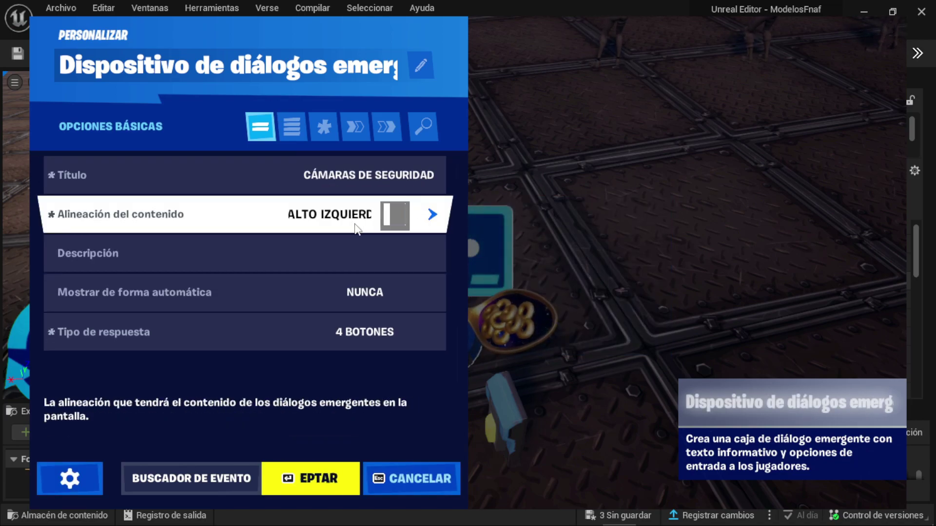
left_click(332, 480)
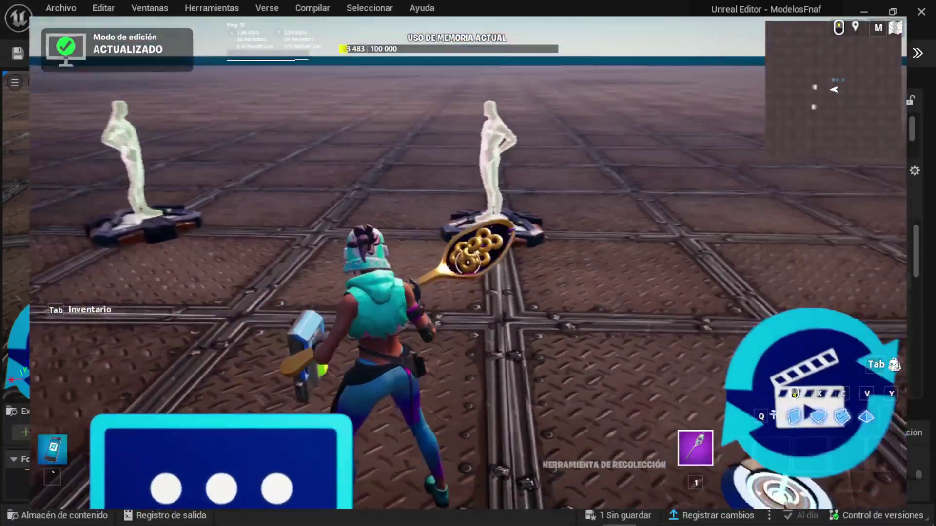
Start the game round with INICIAR from the in-game MENÚ, then head for the camera prop
key("Escape")
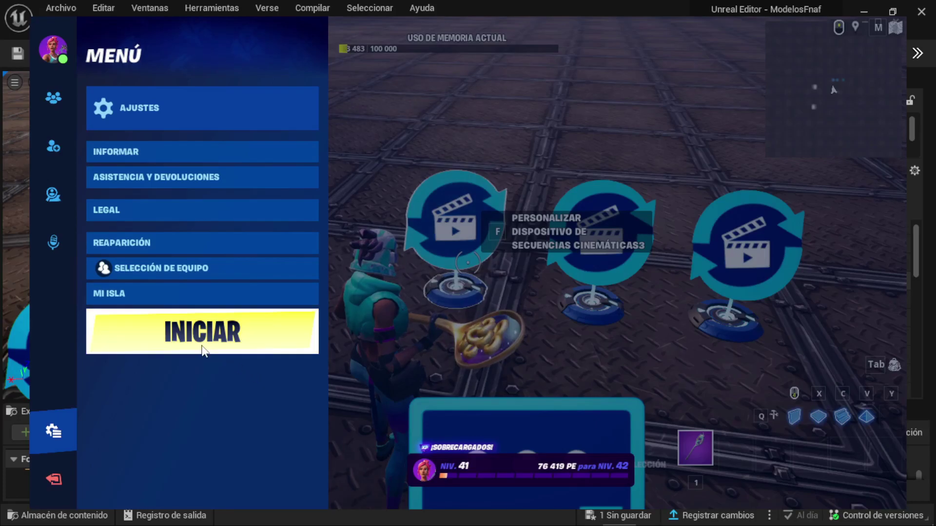
left_click(203, 341)
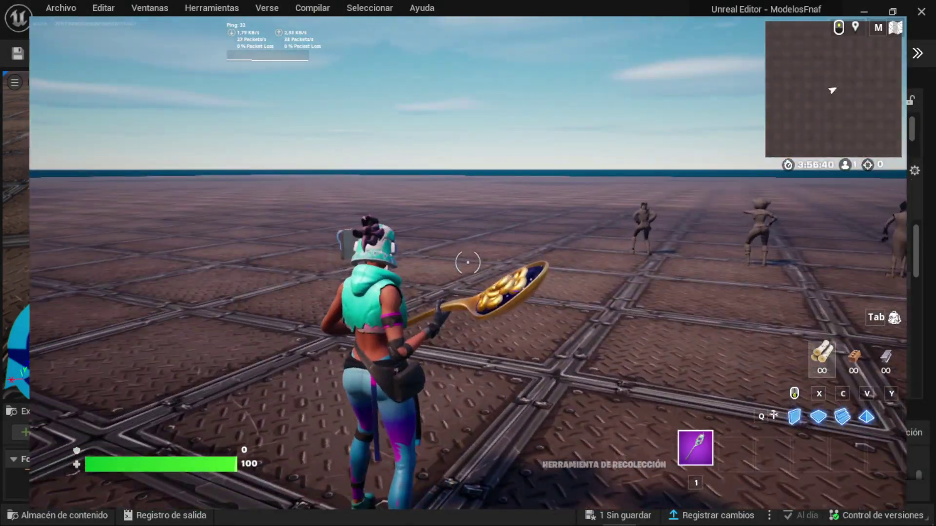
key("w")
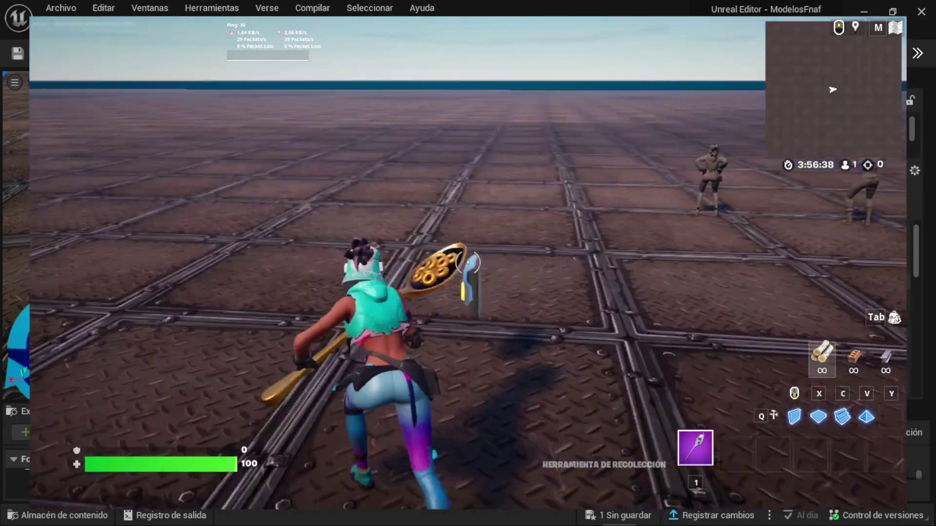
key("f")
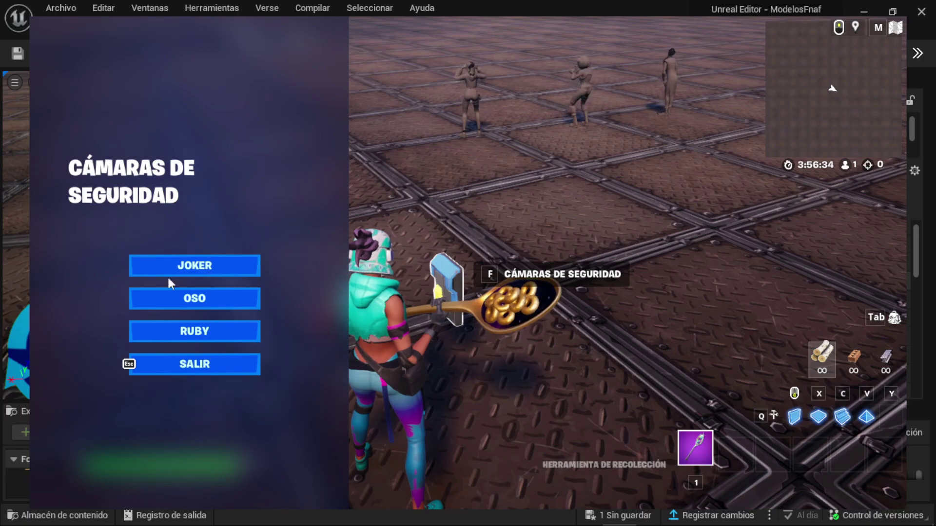
left_click(180, 273)
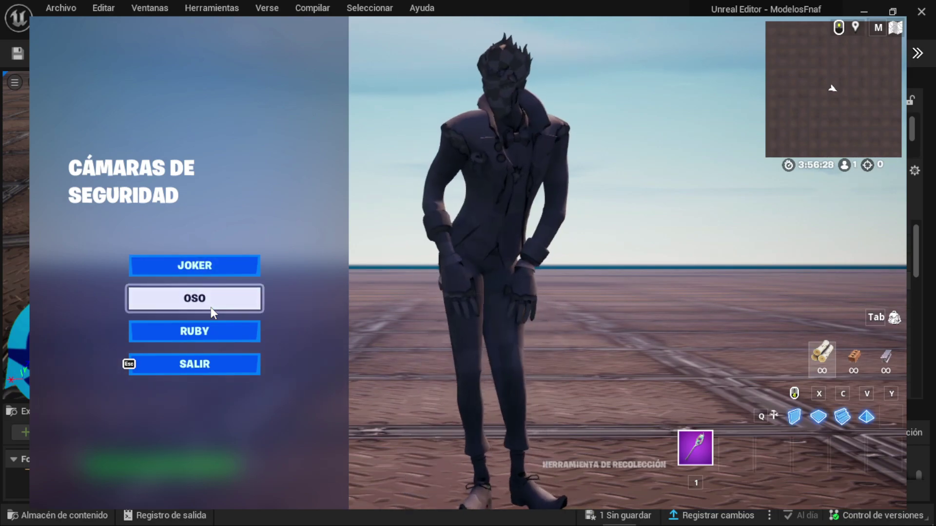
left_click(211, 308)
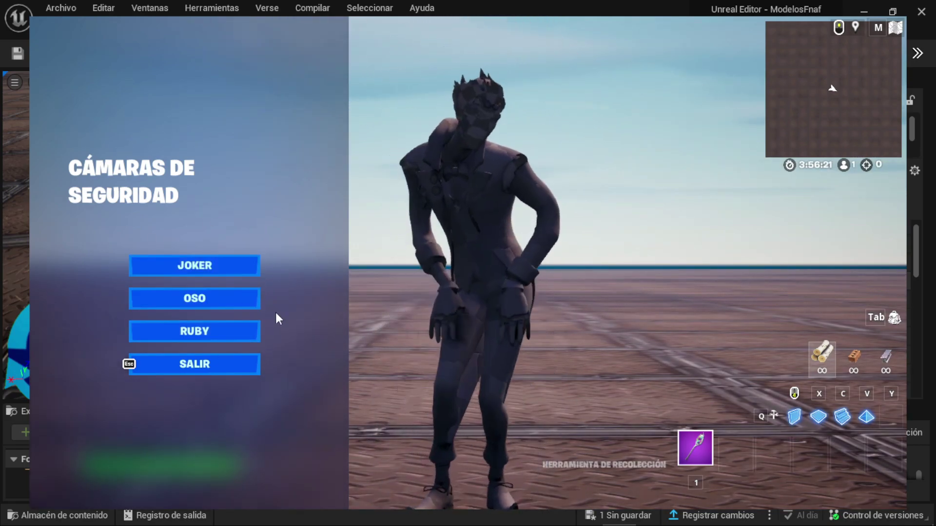
left_click(213, 299)
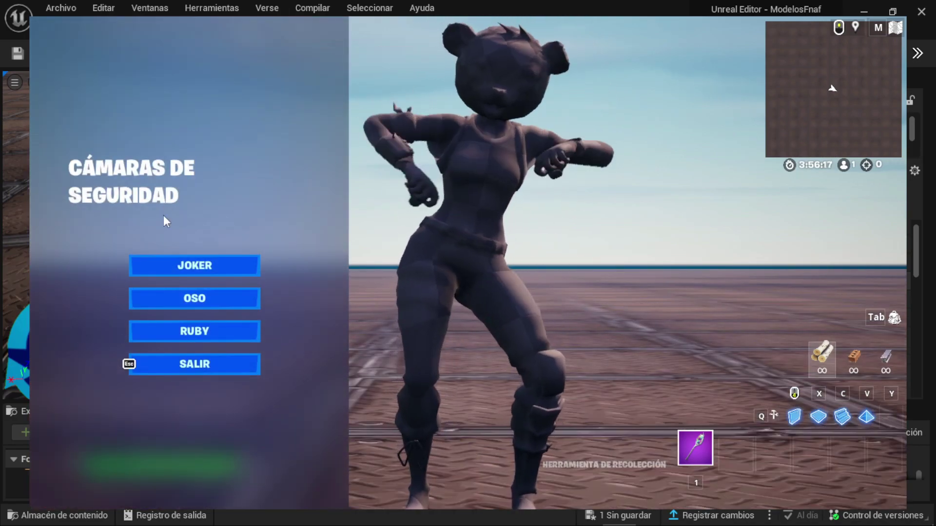
left_click(194, 336)
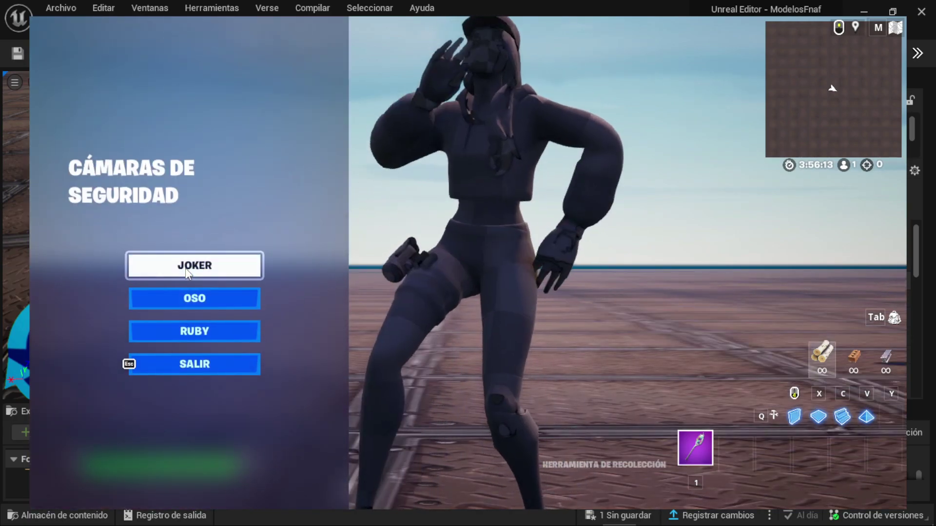
left_click(187, 270)
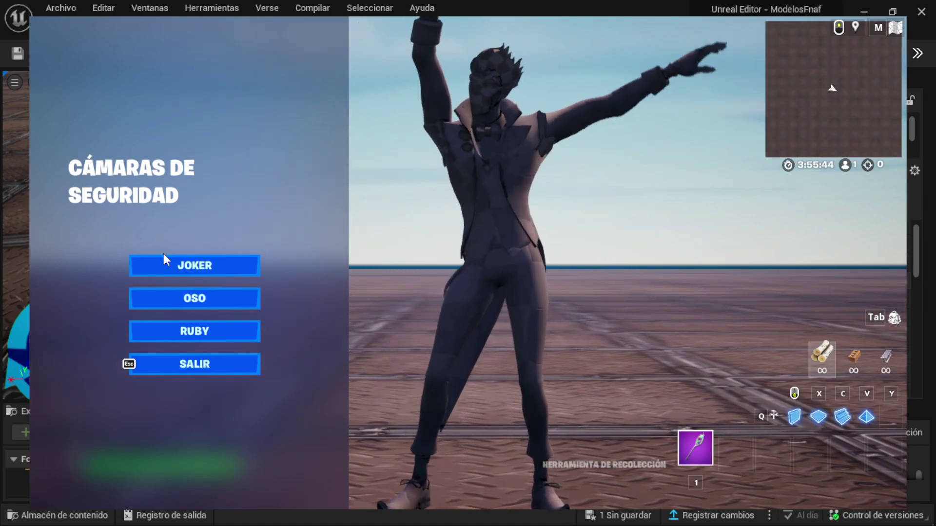
left_click(152, 371)
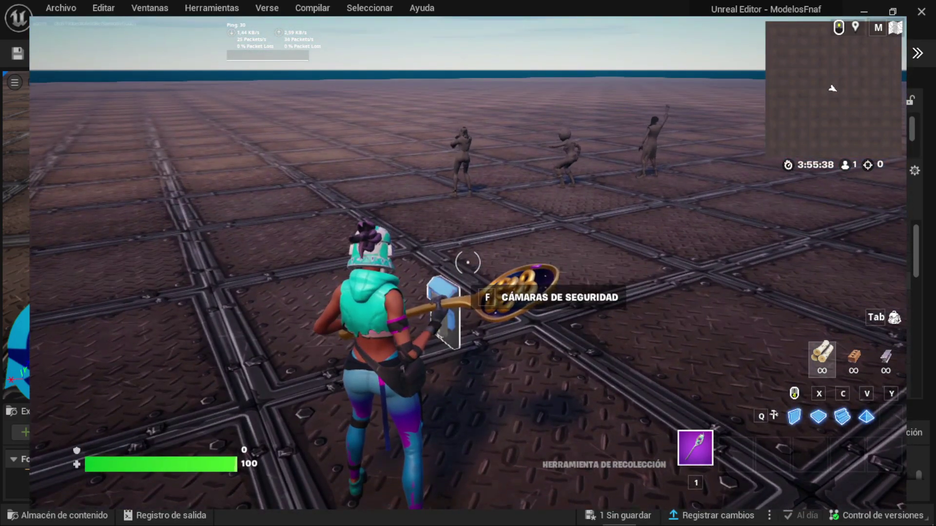
Run to the dummies, hit the centre one twice, and return to the camera prop
key("w")
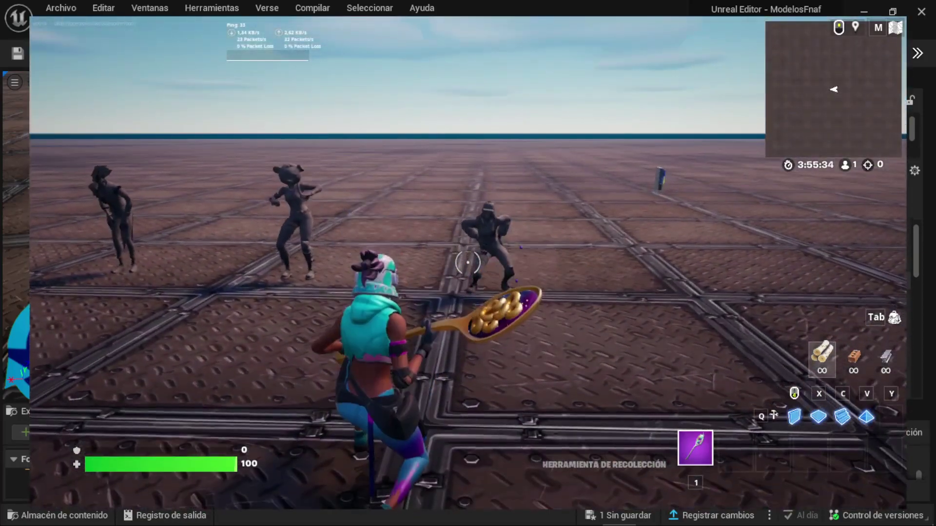
left_click(467, 263)
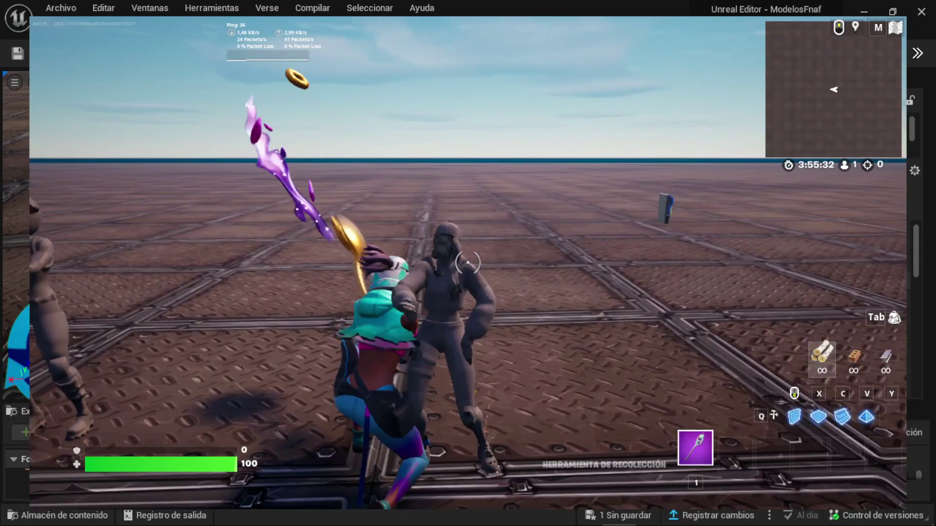
left_click(468, 263)
key("w")
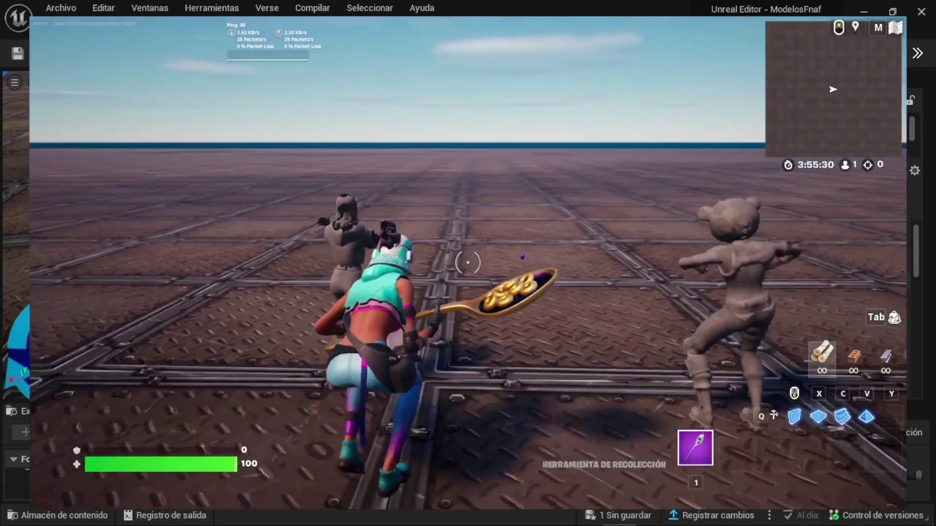
key("w")
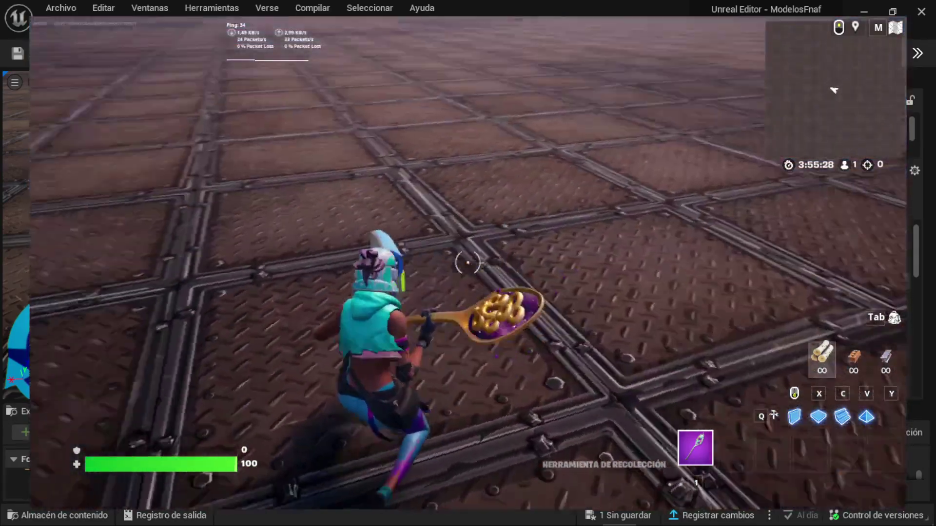
Reopen the security-camera popup, view OSO, RUBY and JOKER, then choose SALIR
key("f")
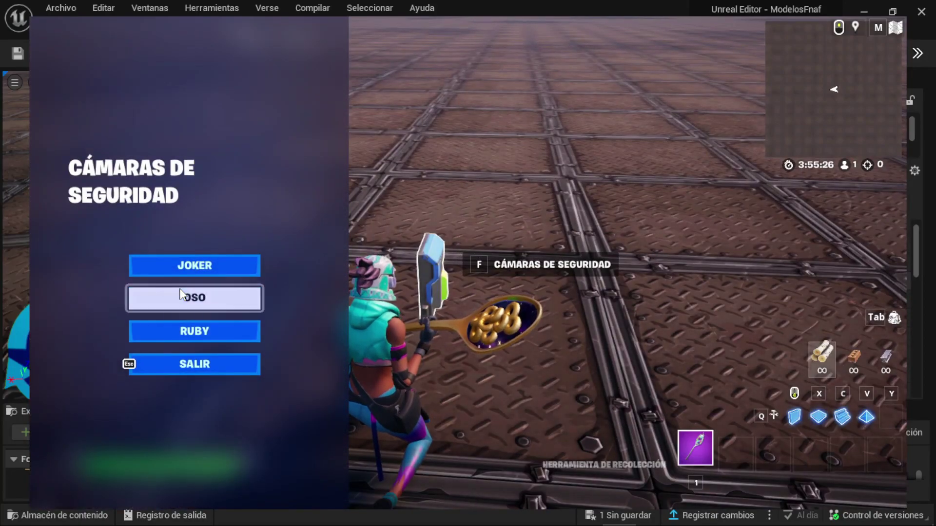
left_click(181, 296)
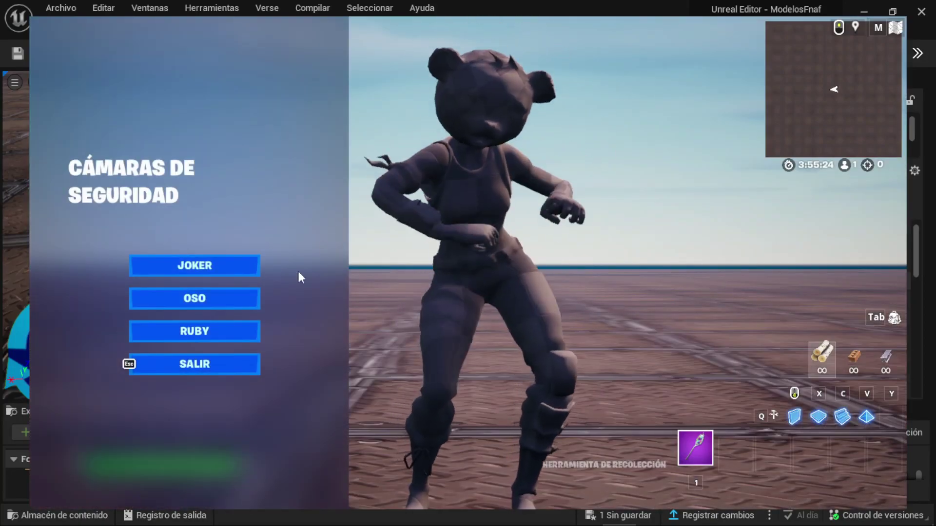
left_click(226, 335)
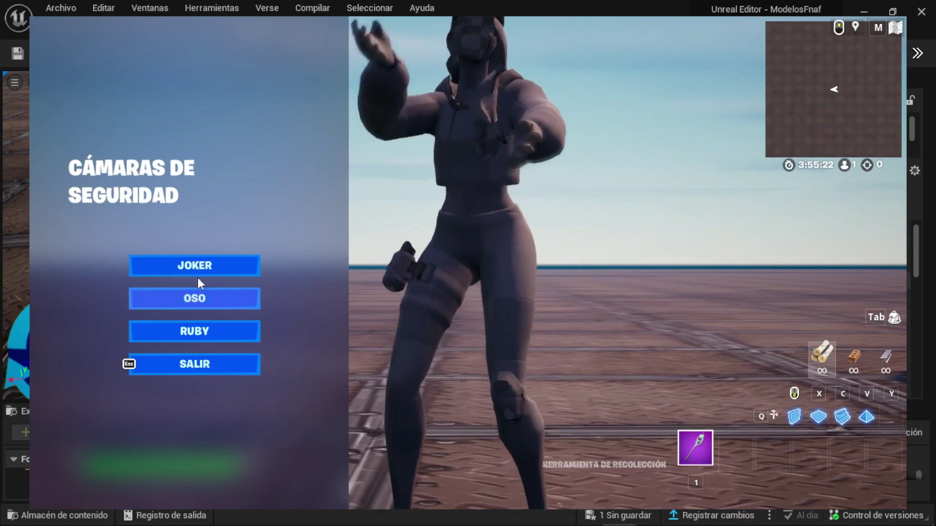
left_click(194, 268)
left_click(209, 367)
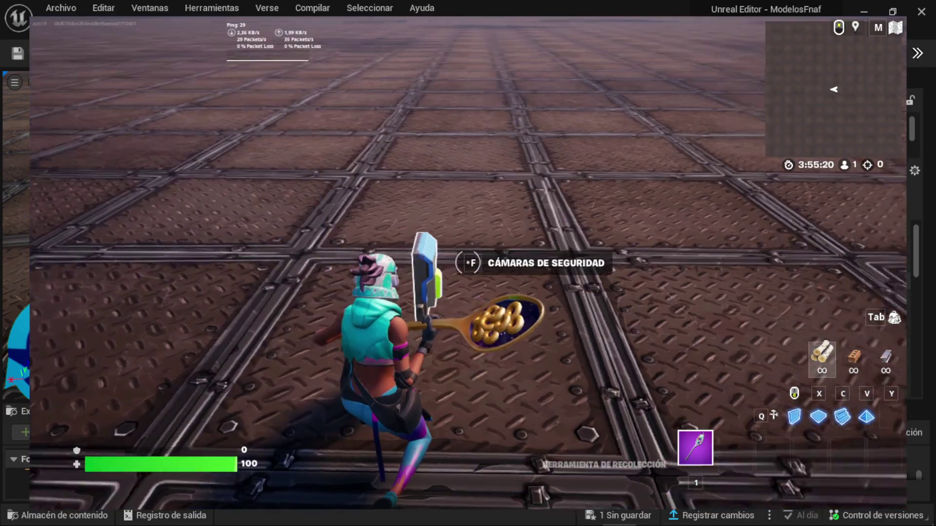